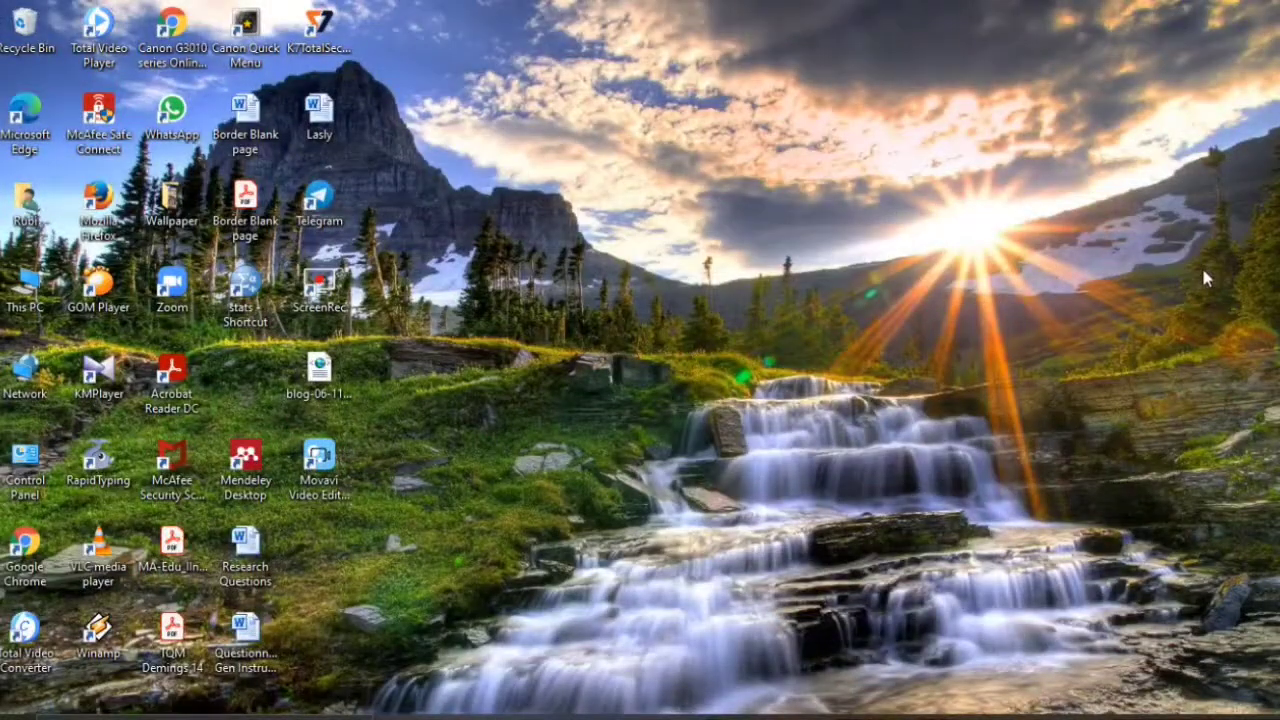
- Switch to the Feedback Form in Google Forms and review all its questions, from Email and Full Name to Any Suggestions
mouse_move(540, 714)
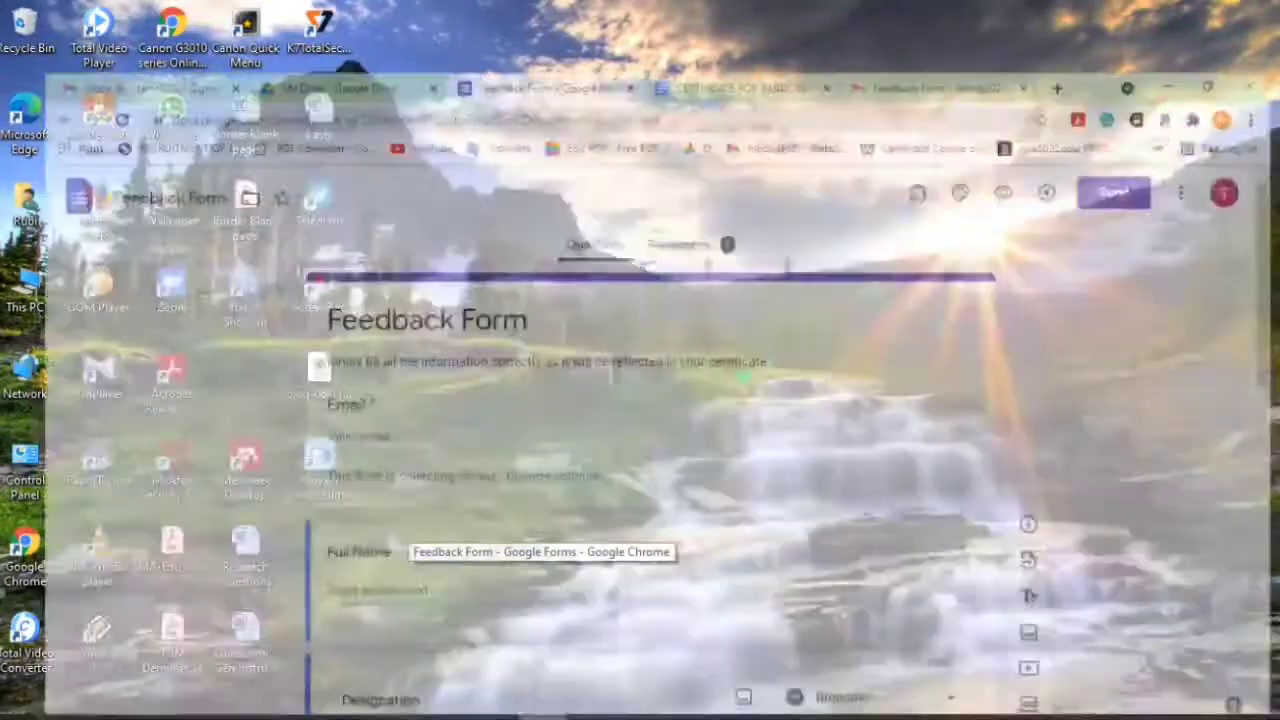
left_click(540, 640)
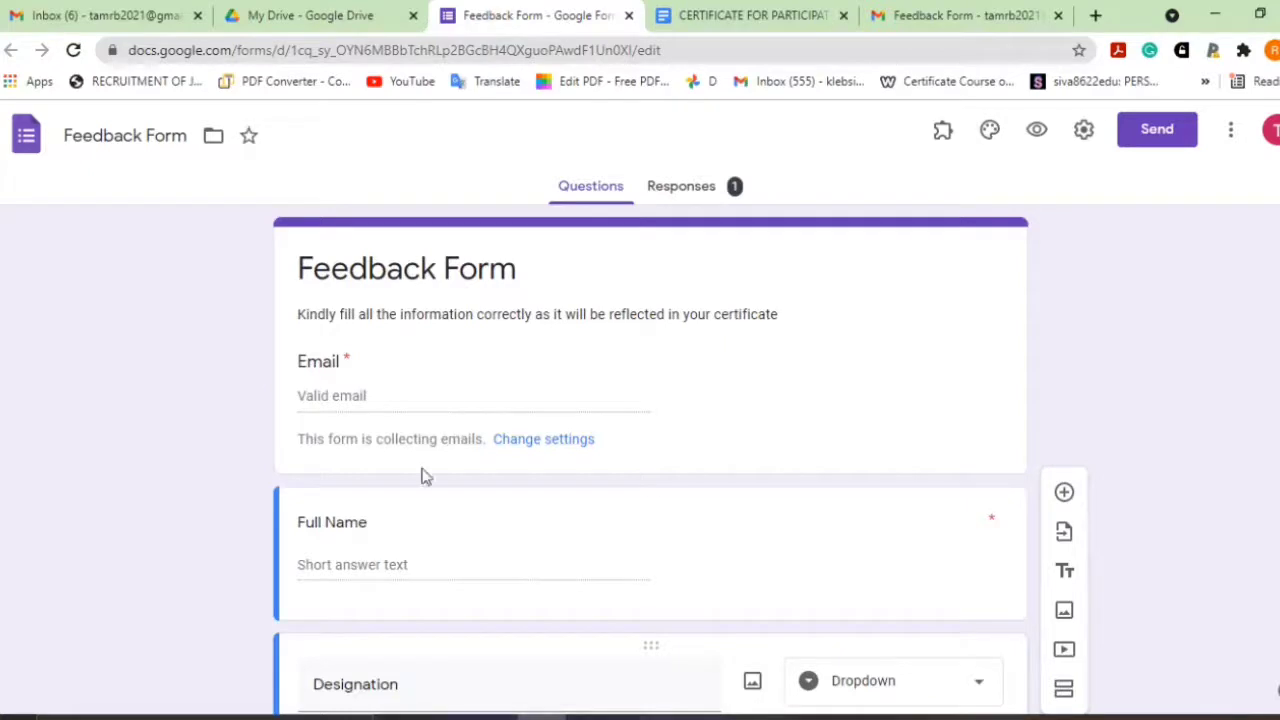
scroll(480, 493, "down", 2)
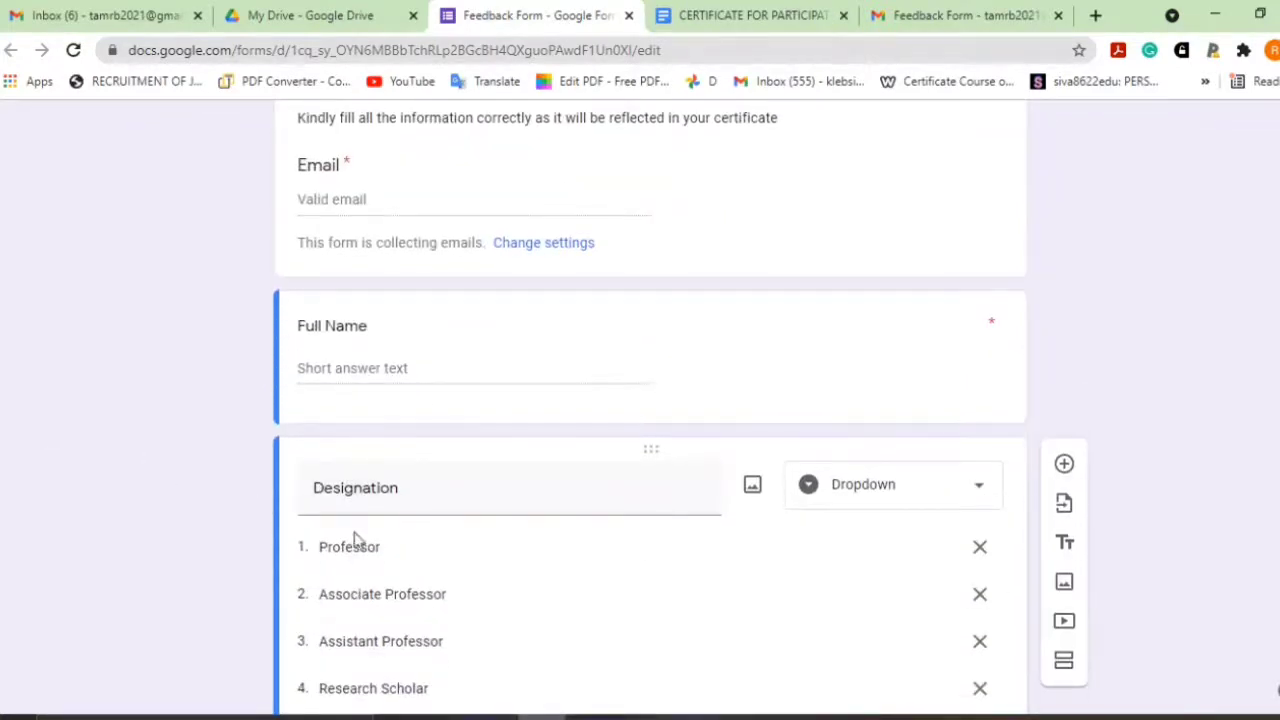
scroll(391, 511, "down", 6)
scroll(393, 519, "down", 1)
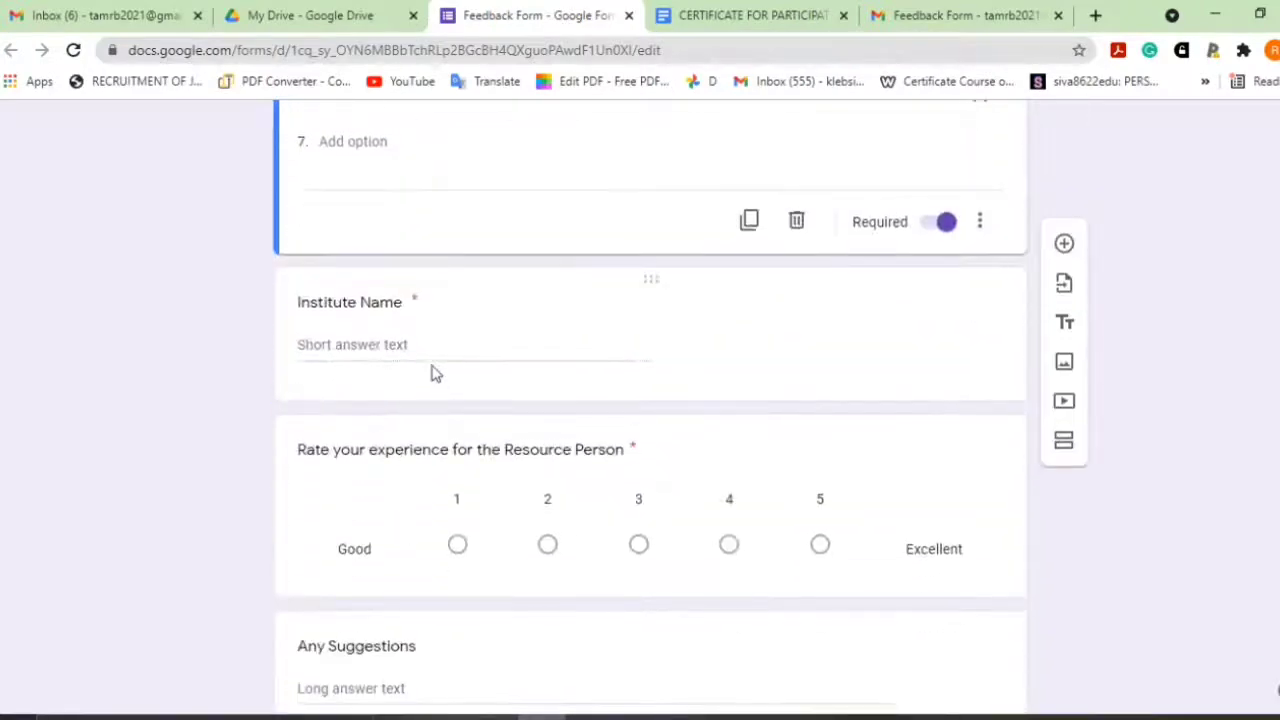
scroll(517, 540, "down", 1)
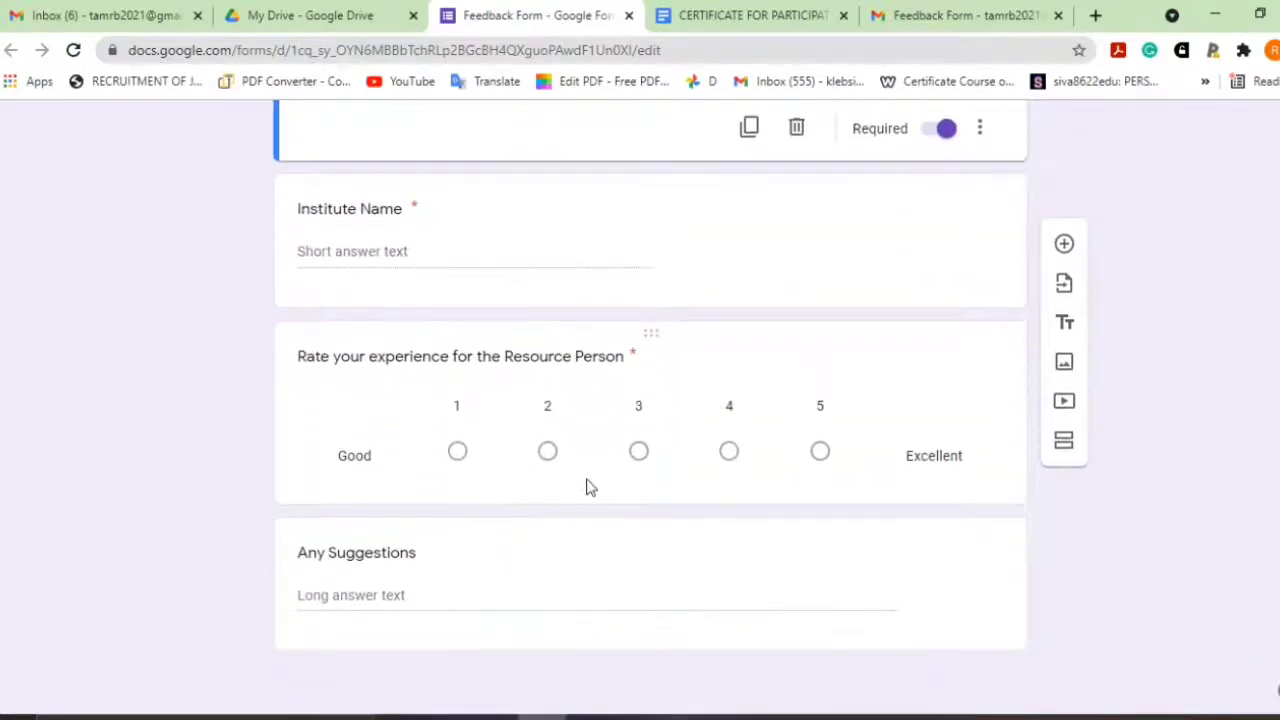
scroll(287, 487, "up", 2)
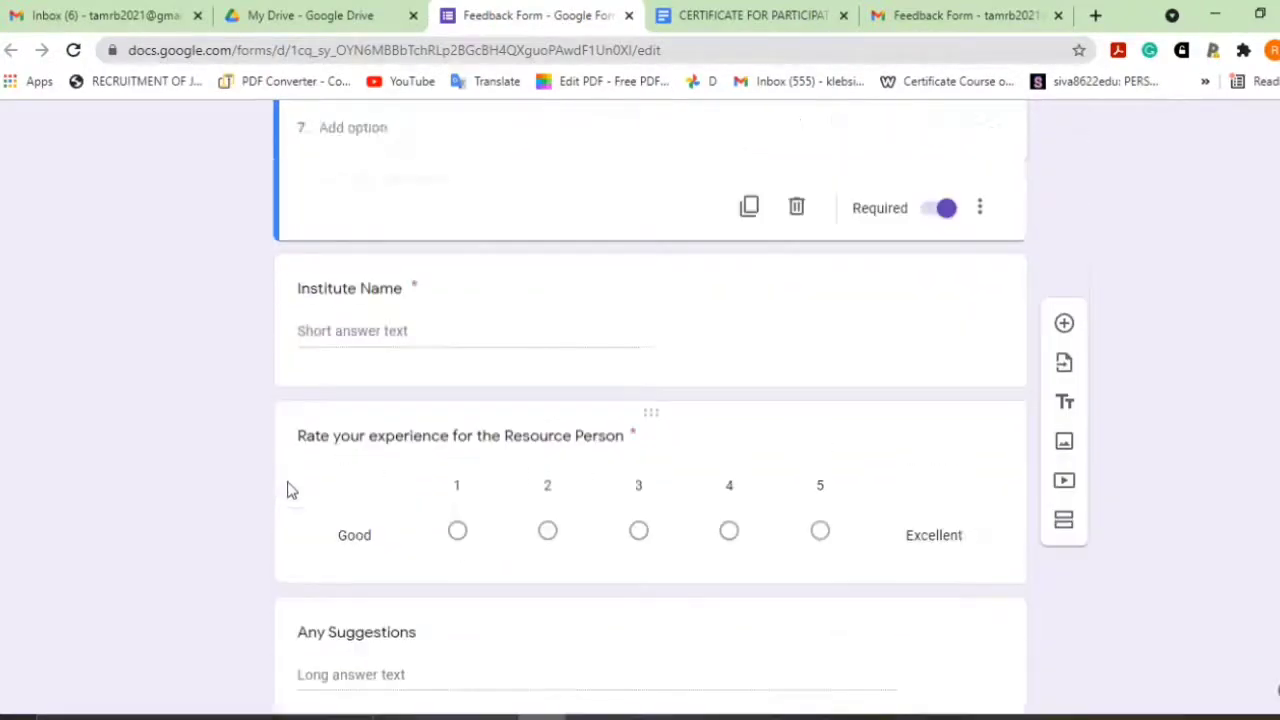
scroll(300, 510, "down", 3)
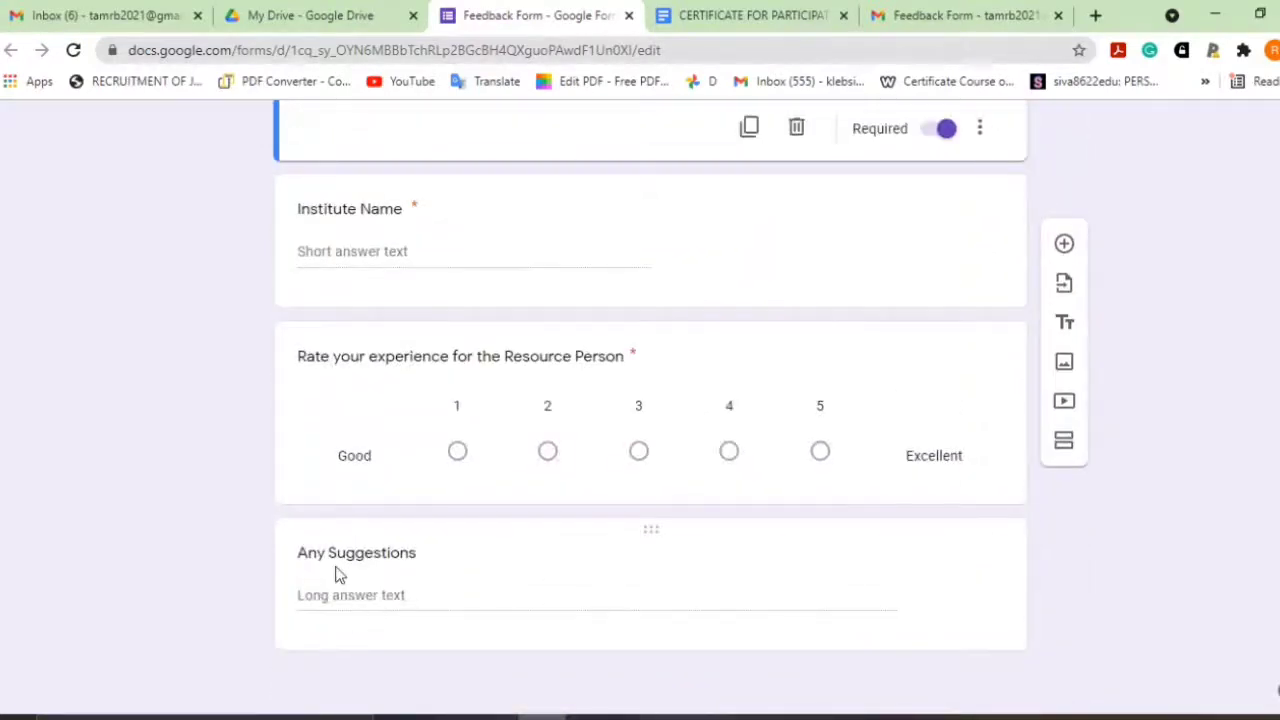
scroll(560, 462, "up", 10)
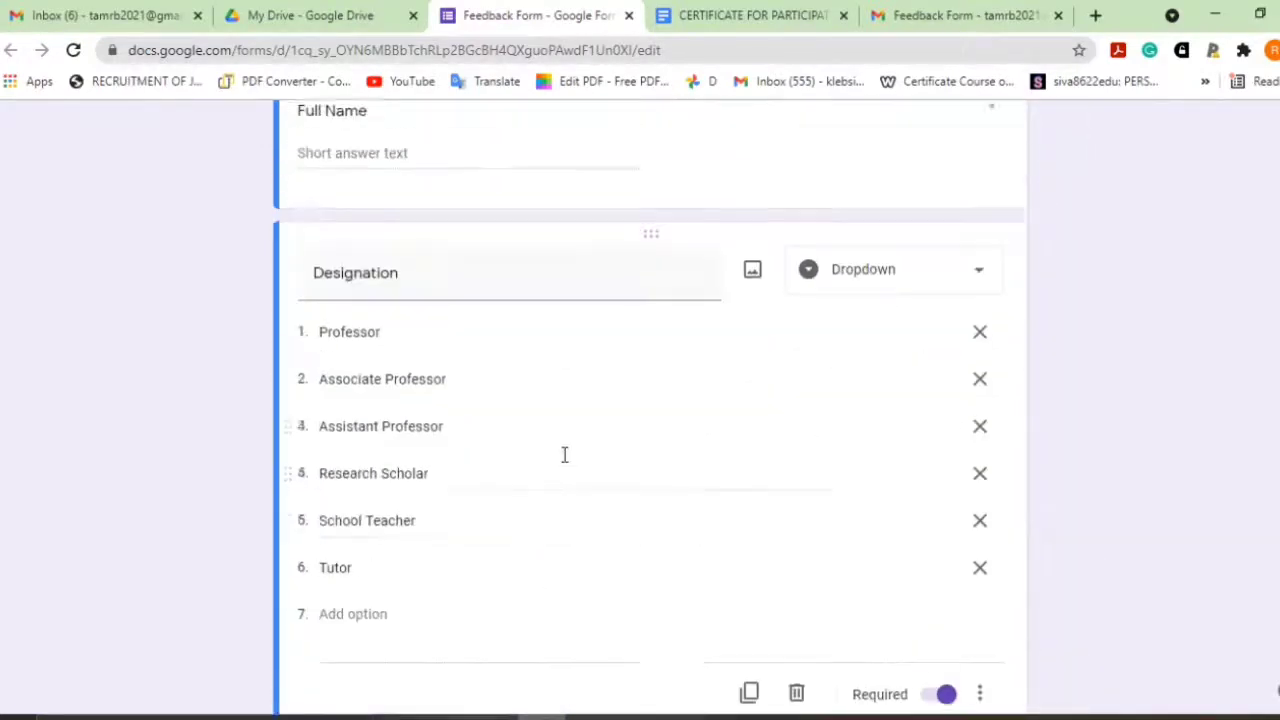
scroll(591, 480, "down", 3)
scroll(584, 505, "up", 4)
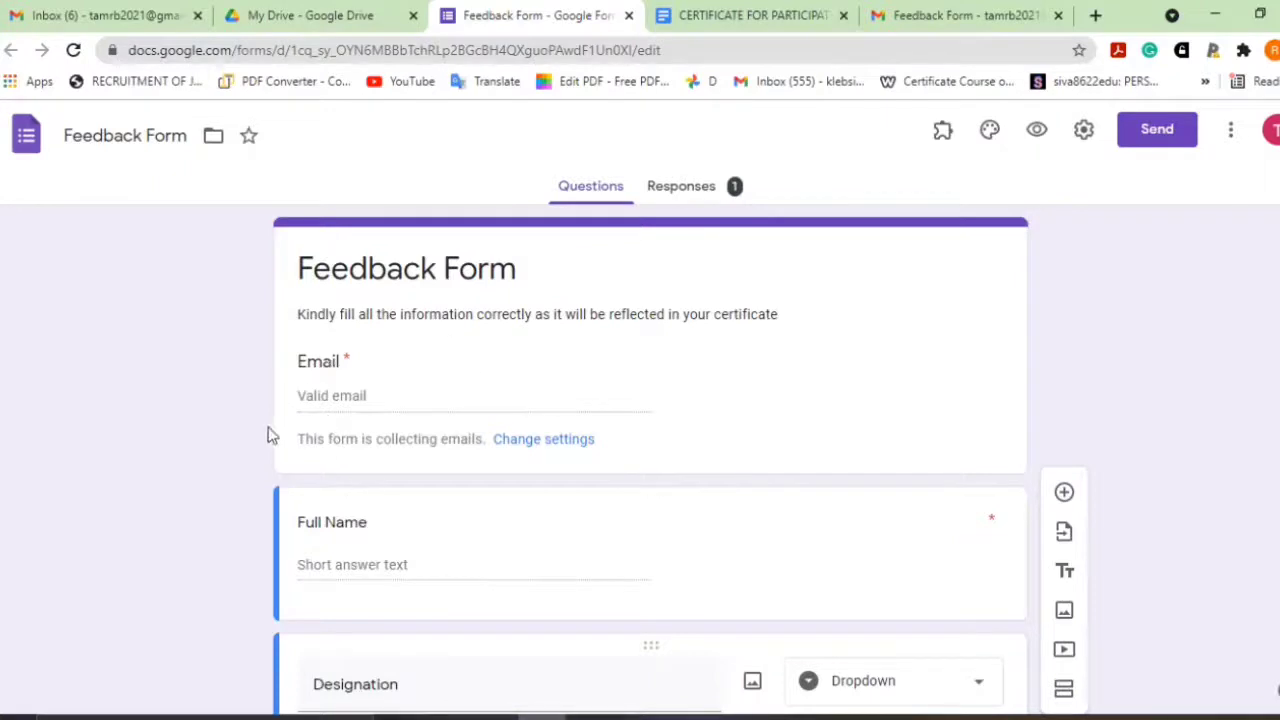
- Compare the placeholders in the CERTIFICATE FOR PARTICIPATION document with the questions in the Feedback Form
left_click(719, 9)
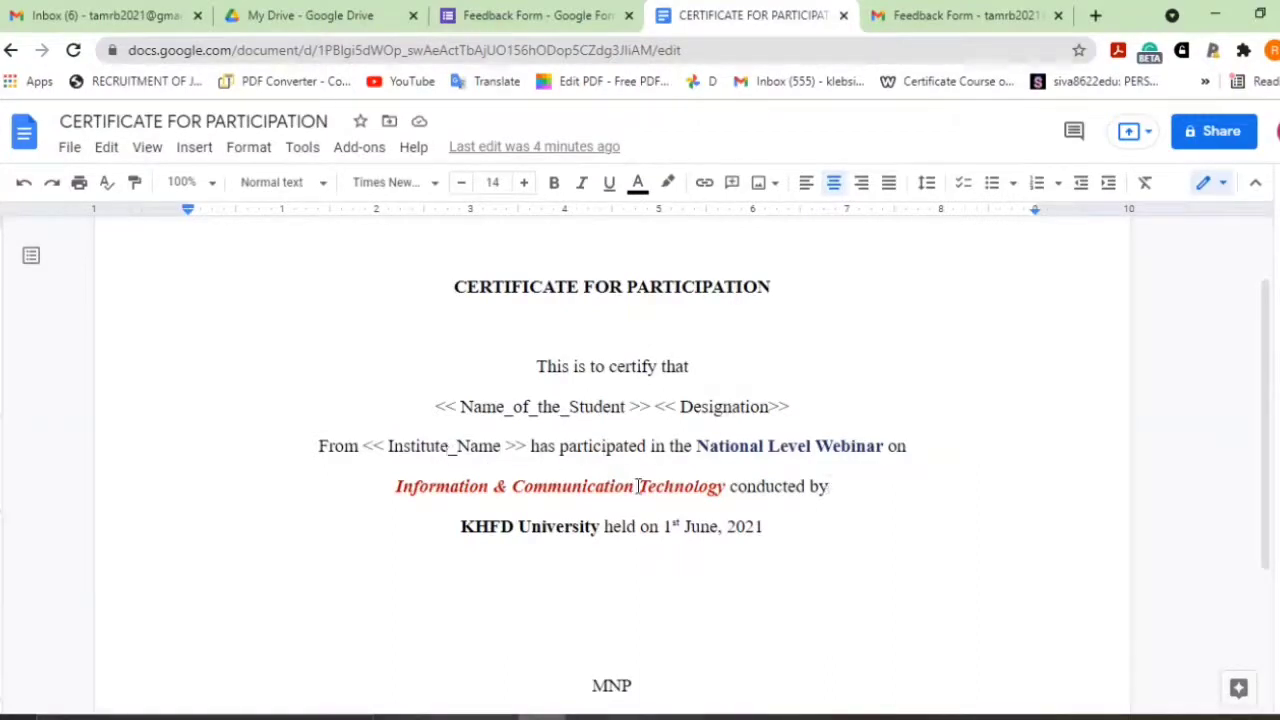
left_click(537, 15)
scroll(410, 566, "down", 3)
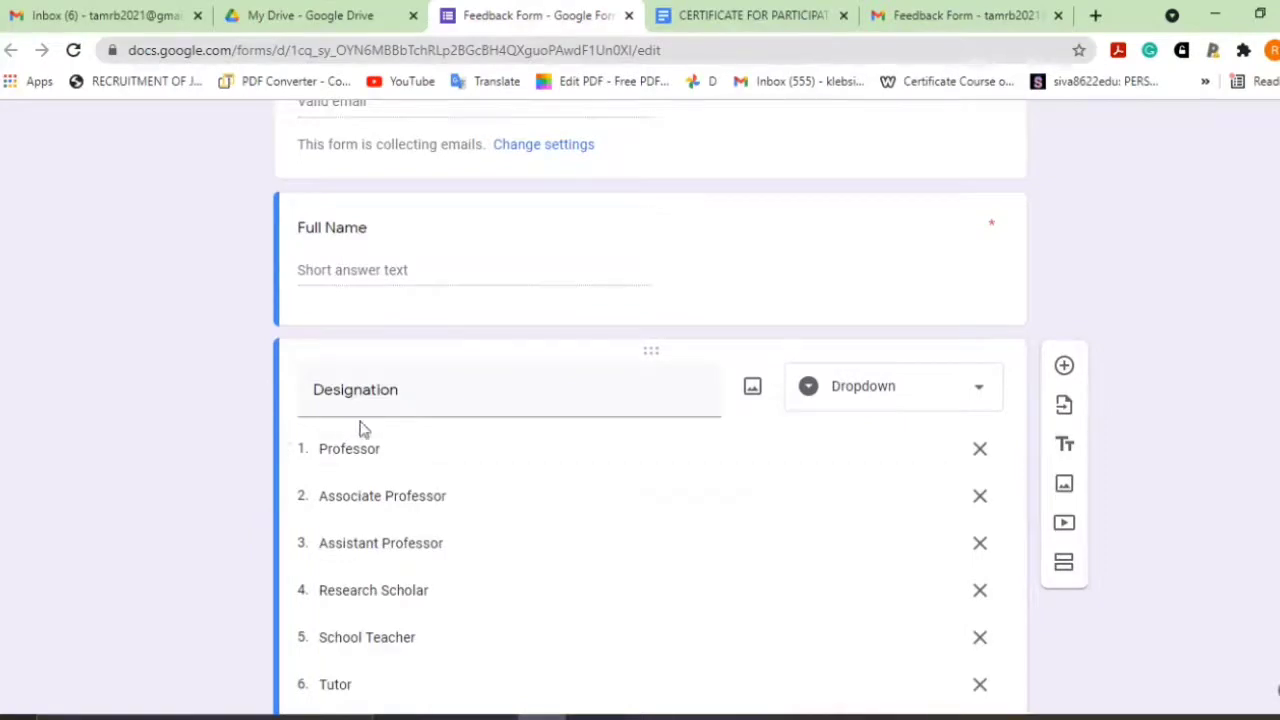
scroll(400, 440, "down", 5)
scroll(403, 443, "down", 2)
scroll(420, 470, "up", 5)
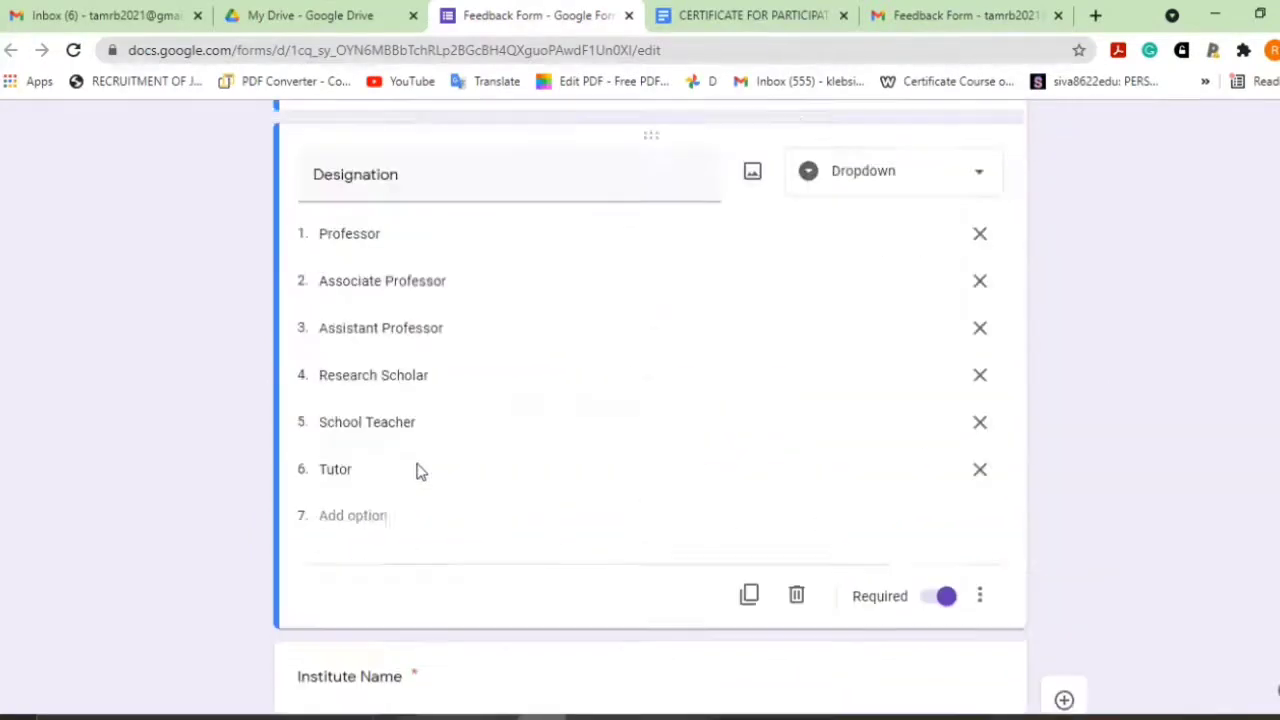
scroll(420, 470, "up", 5)
left_click(686, 12)
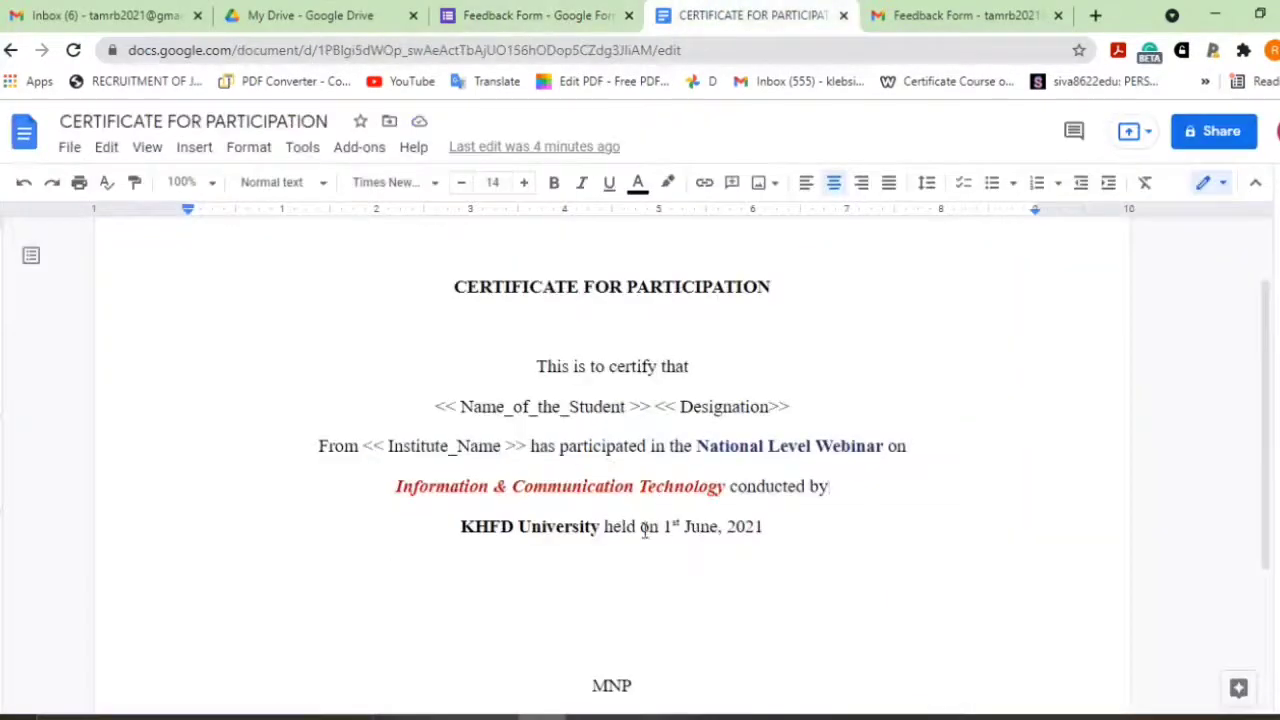
- Create a new spreadsheet named Feedback Form (Responses) as the destination for the Feedback Form's responses
left_click(538, 15)
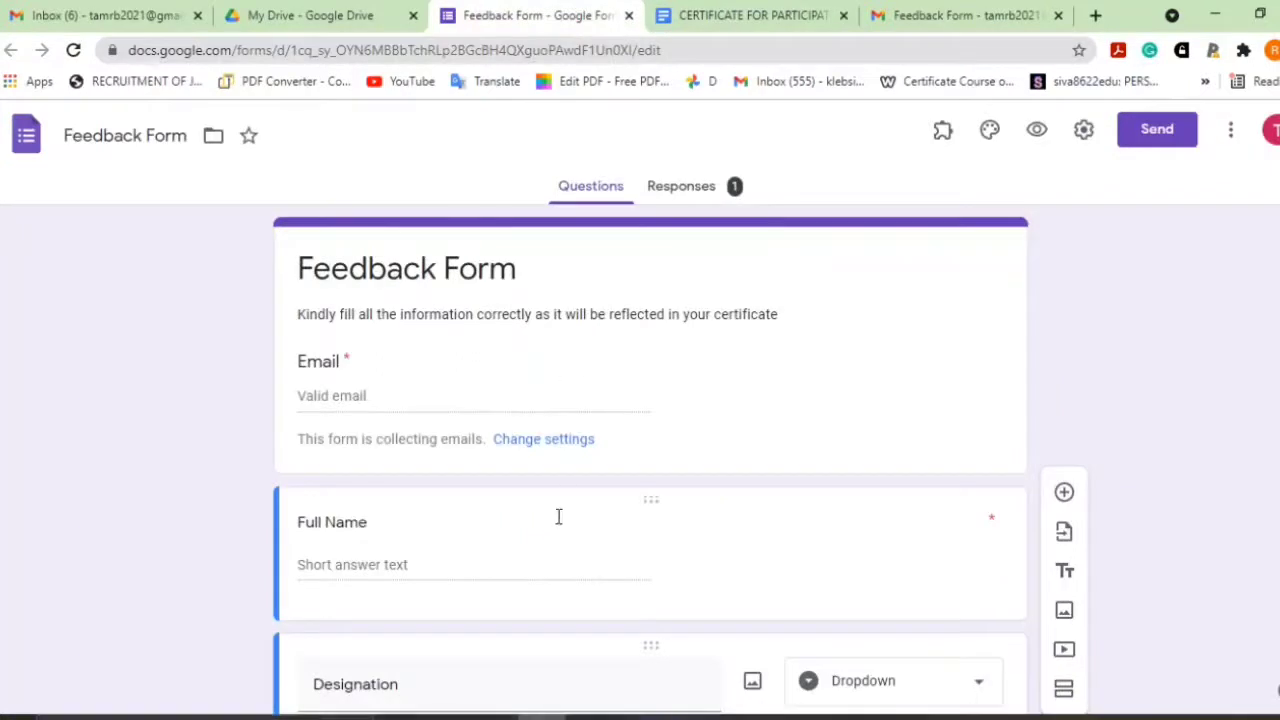
left_click(685, 188)
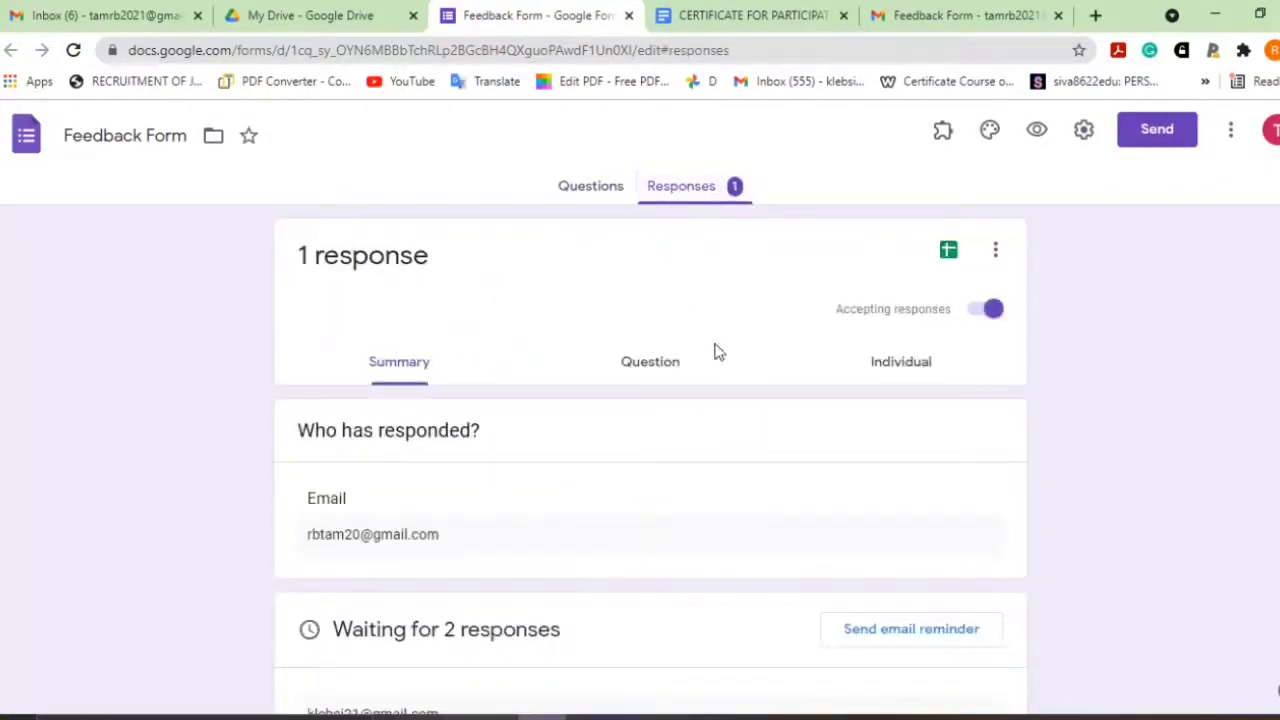
left_click(948, 251)
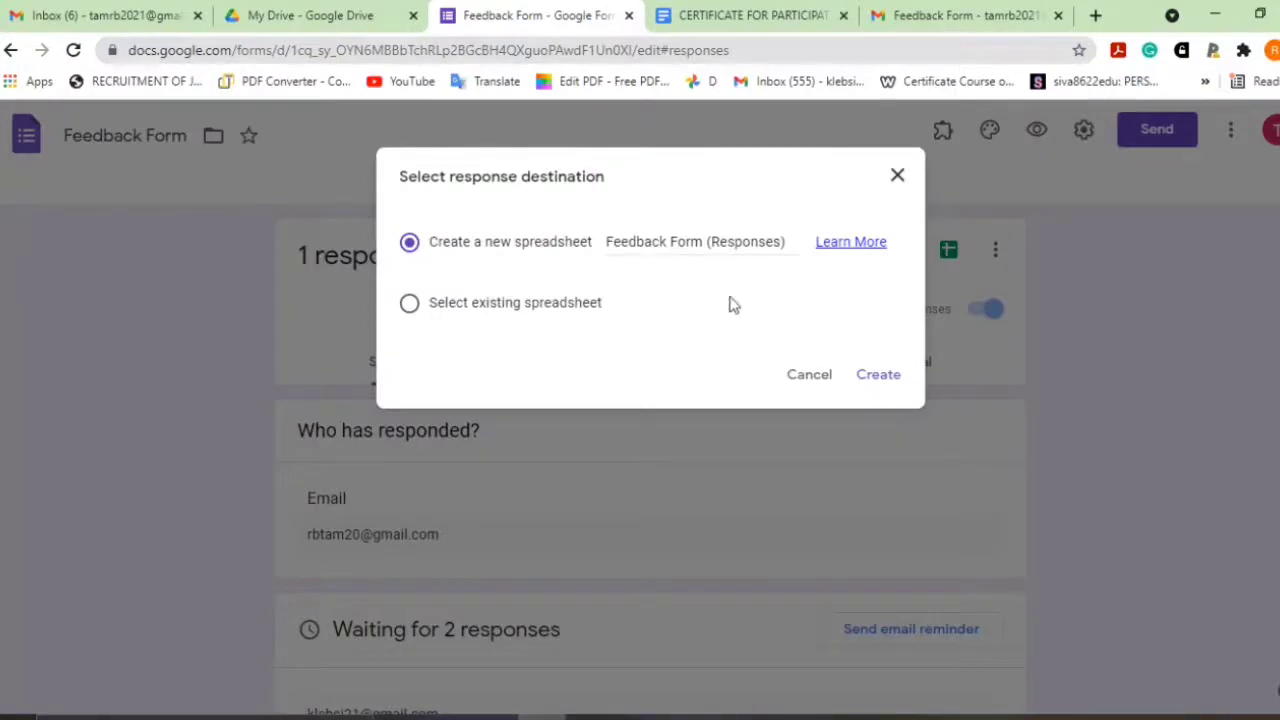
left_click(871, 379)
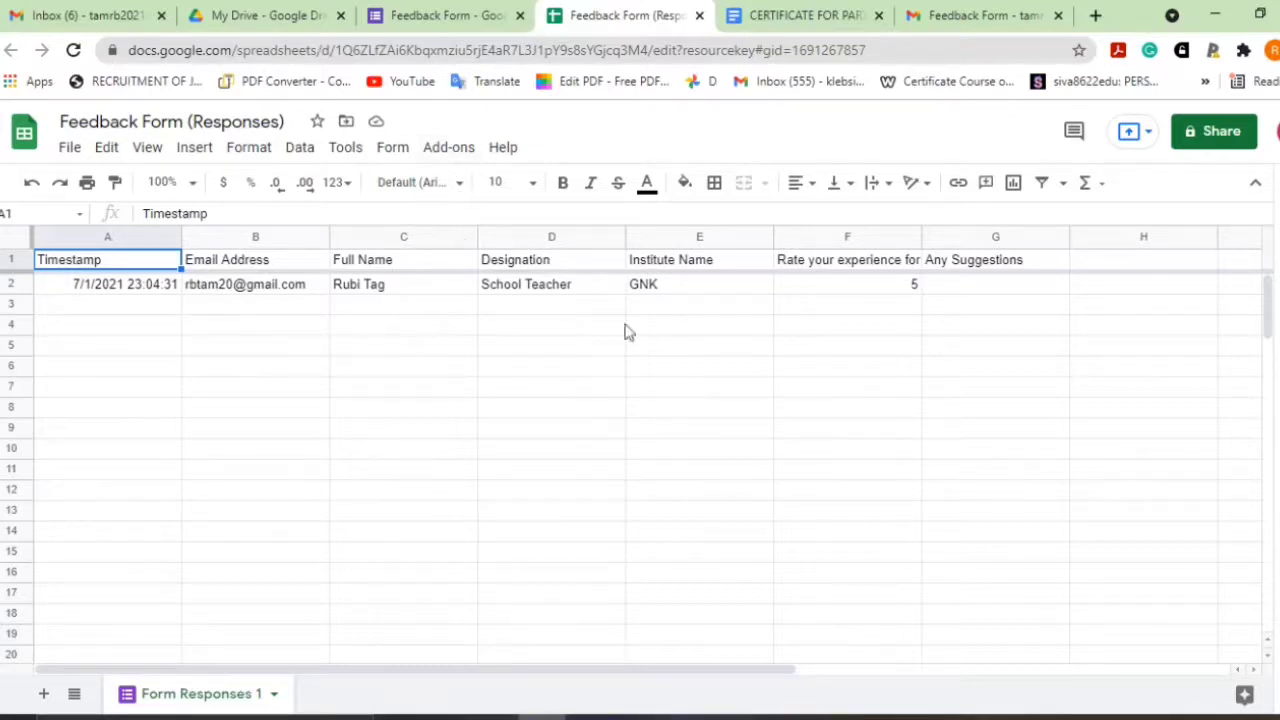
- Find the Autocrat add-on for Sheets in the Google Workspace Marketplace and start installing it
left_click(446, 150)
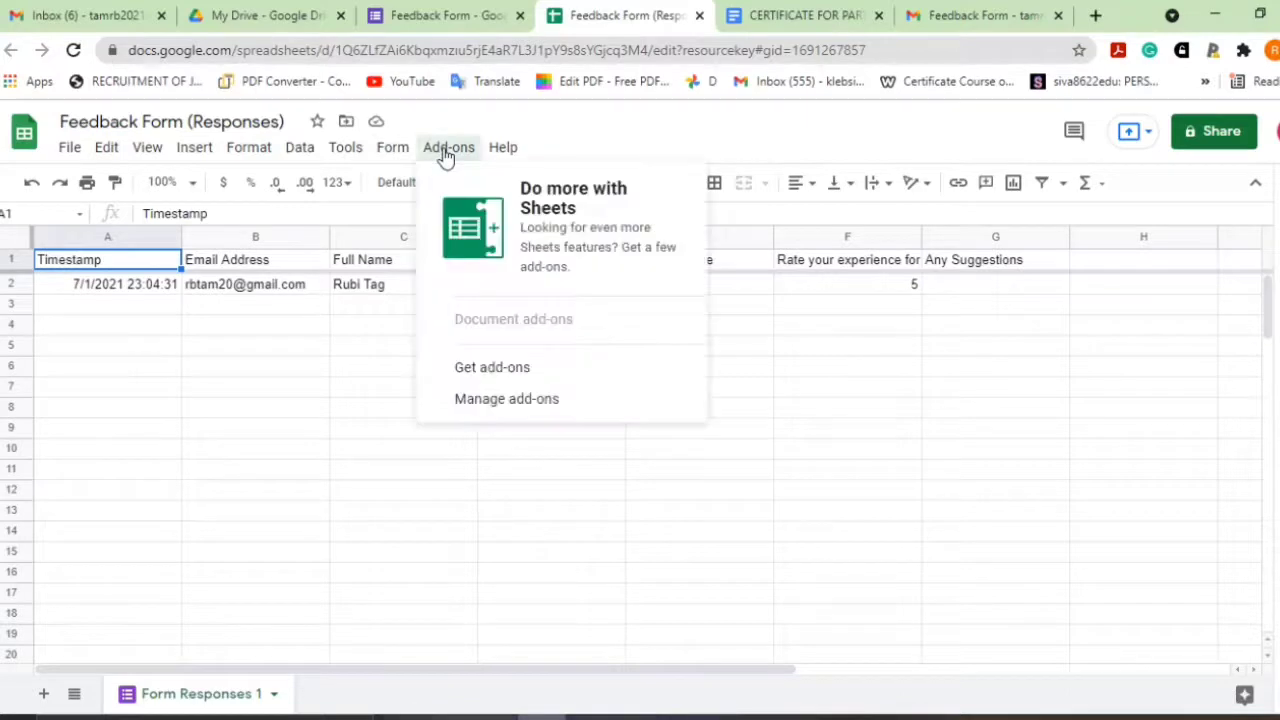
left_click(532, 372)
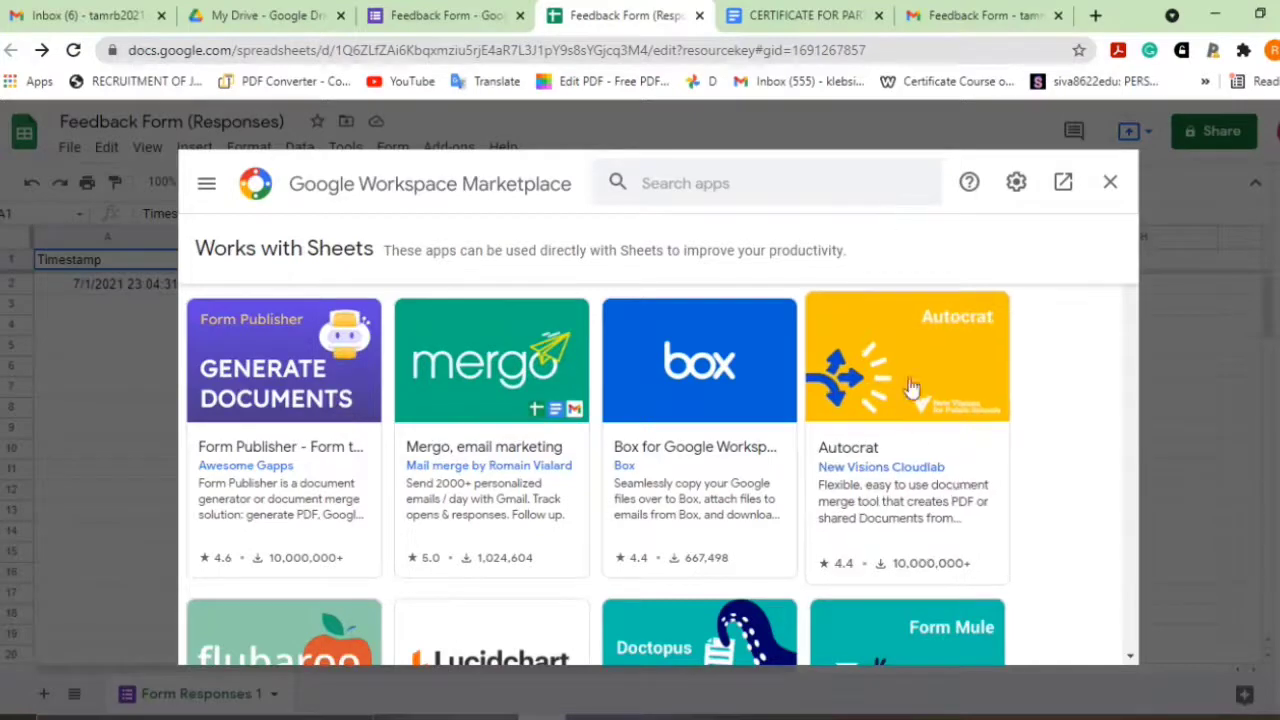
left_click(908, 484)
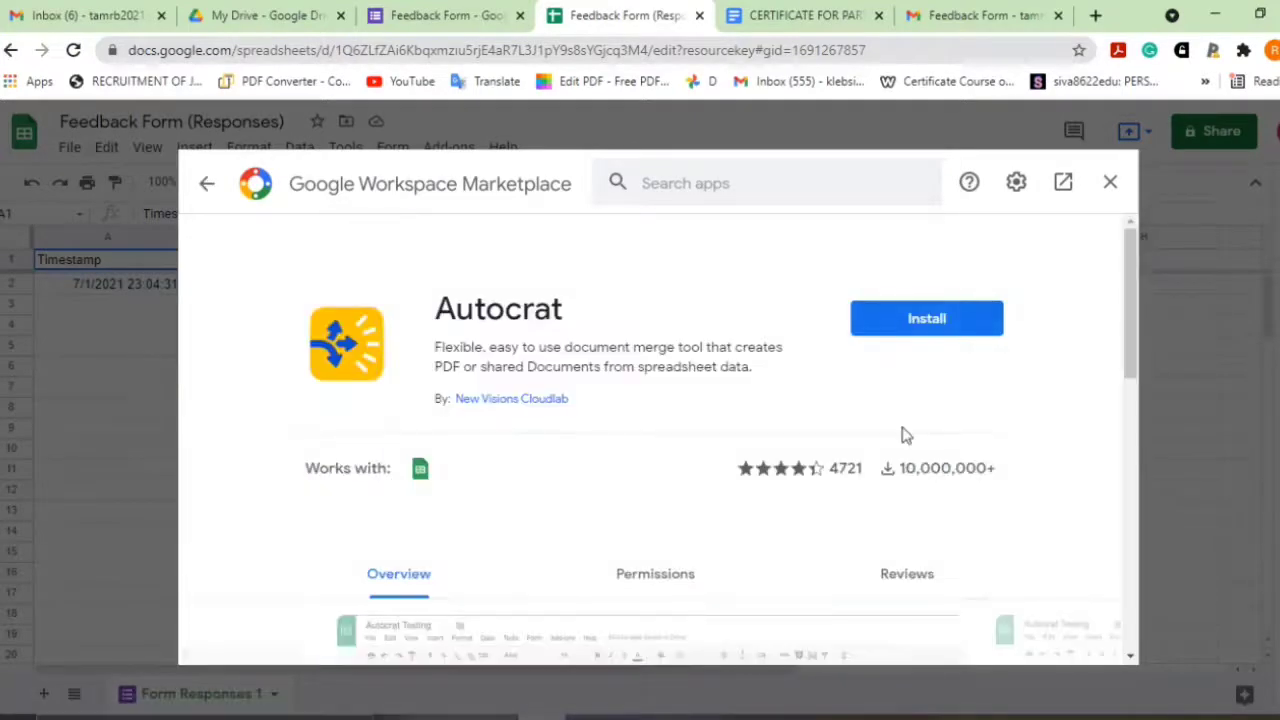
left_click(960, 318)
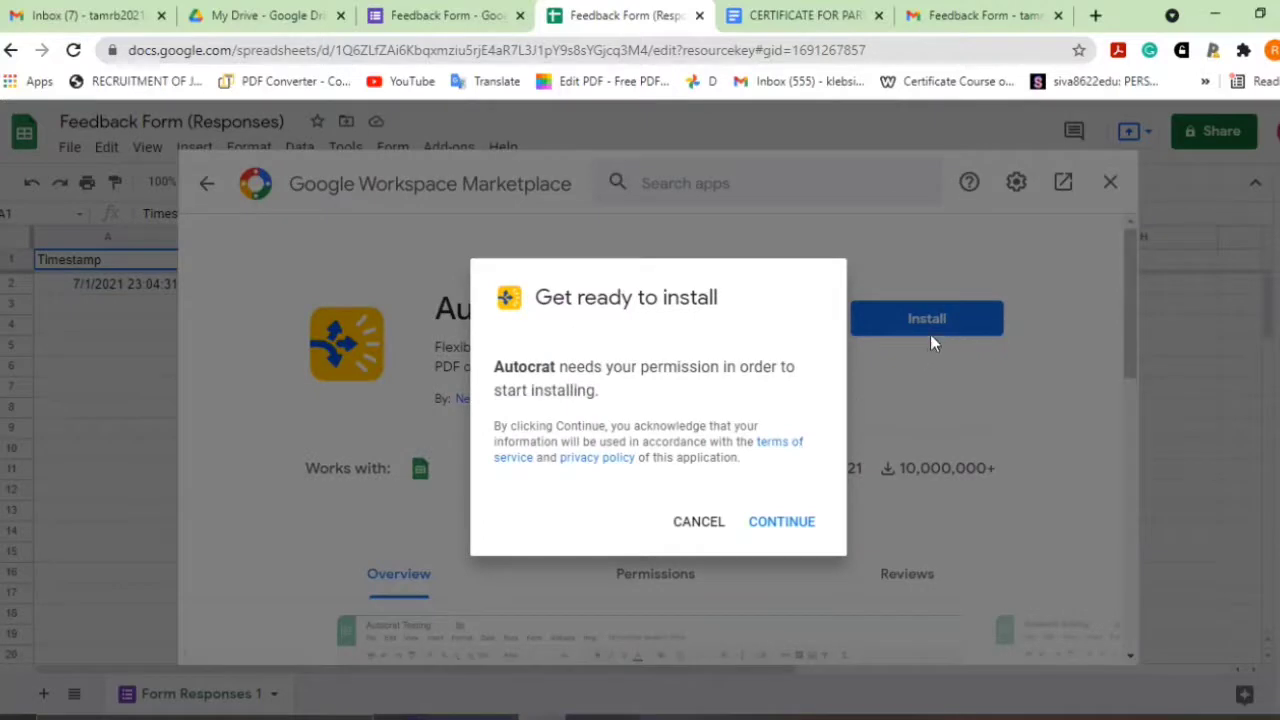
- Authorize Autocrat with the existing Google account, allow the requested permissions, and finish the installation by closing the Marketplace
left_click(787, 526)
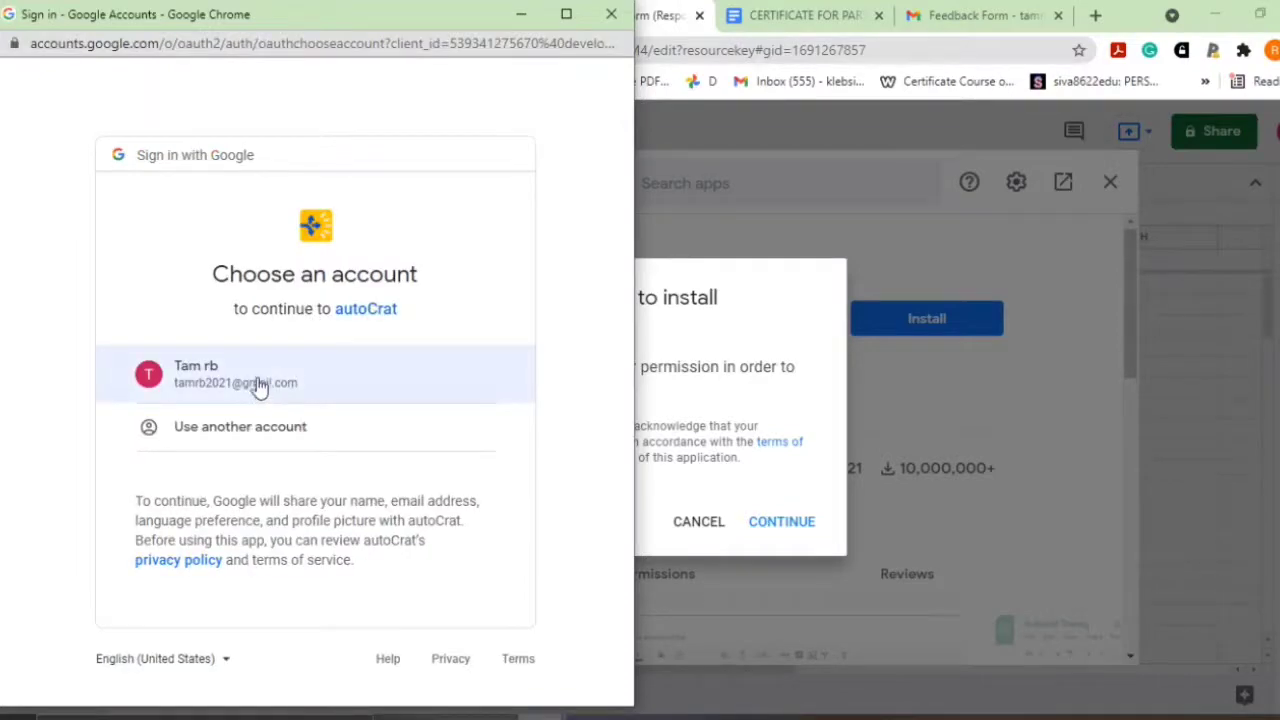
left_click(258, 386)
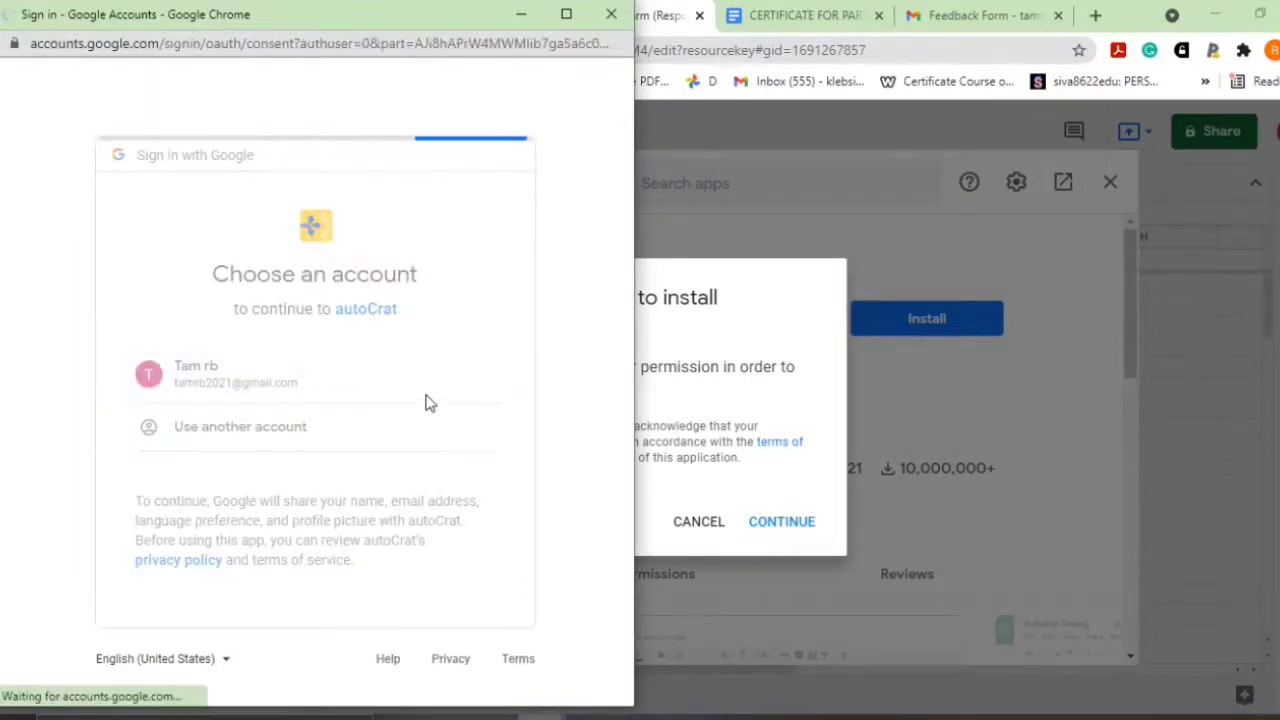
scroll(425, 397, "down", 5)
scroll(420, 396, "down", 3)
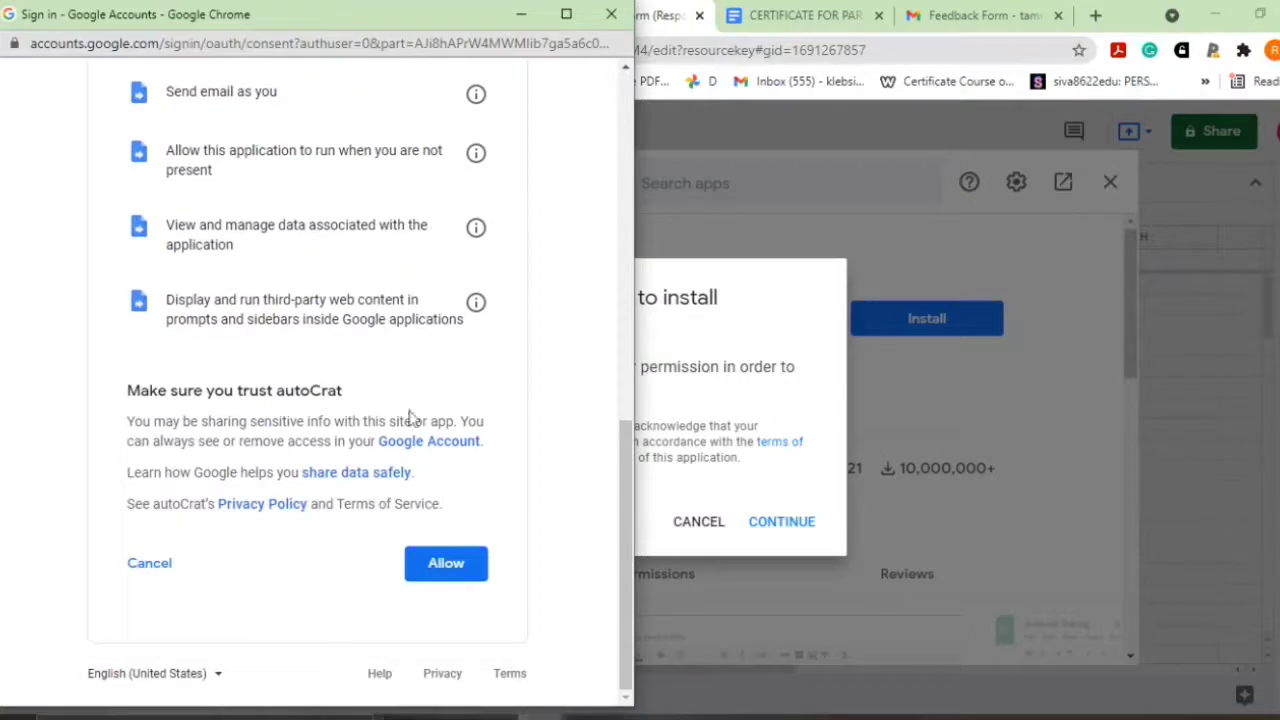
left_click(445, 575)
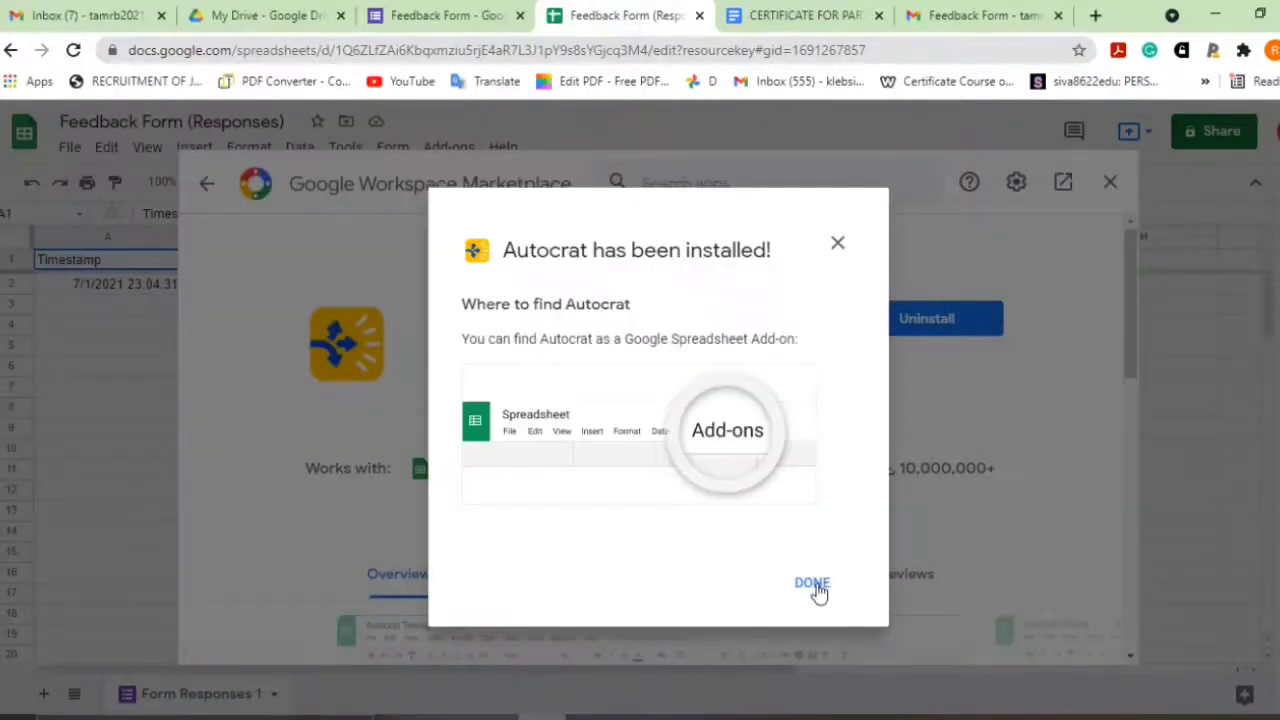
left_click(814, 585)
left_click(1108, 184)
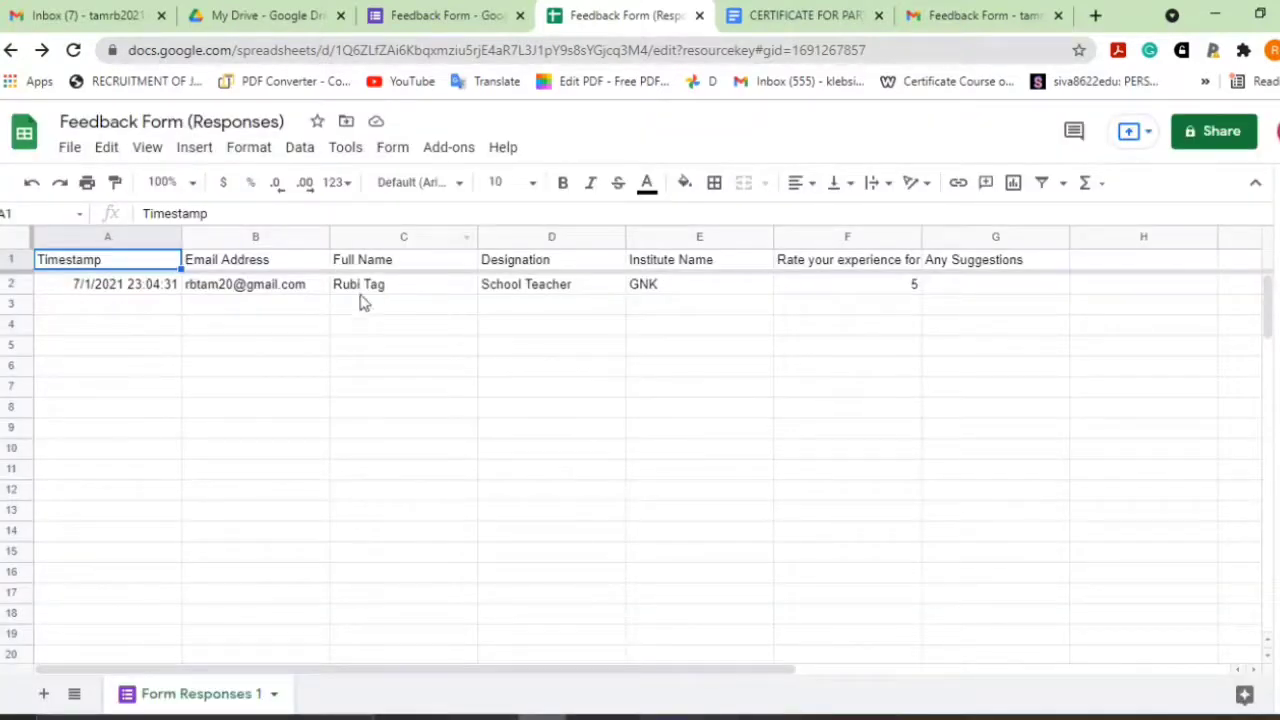
- Launch Autocrat from the responses spreadsheet and create a new merge job
left_click(448, 152)
mouse_move(485, 243)
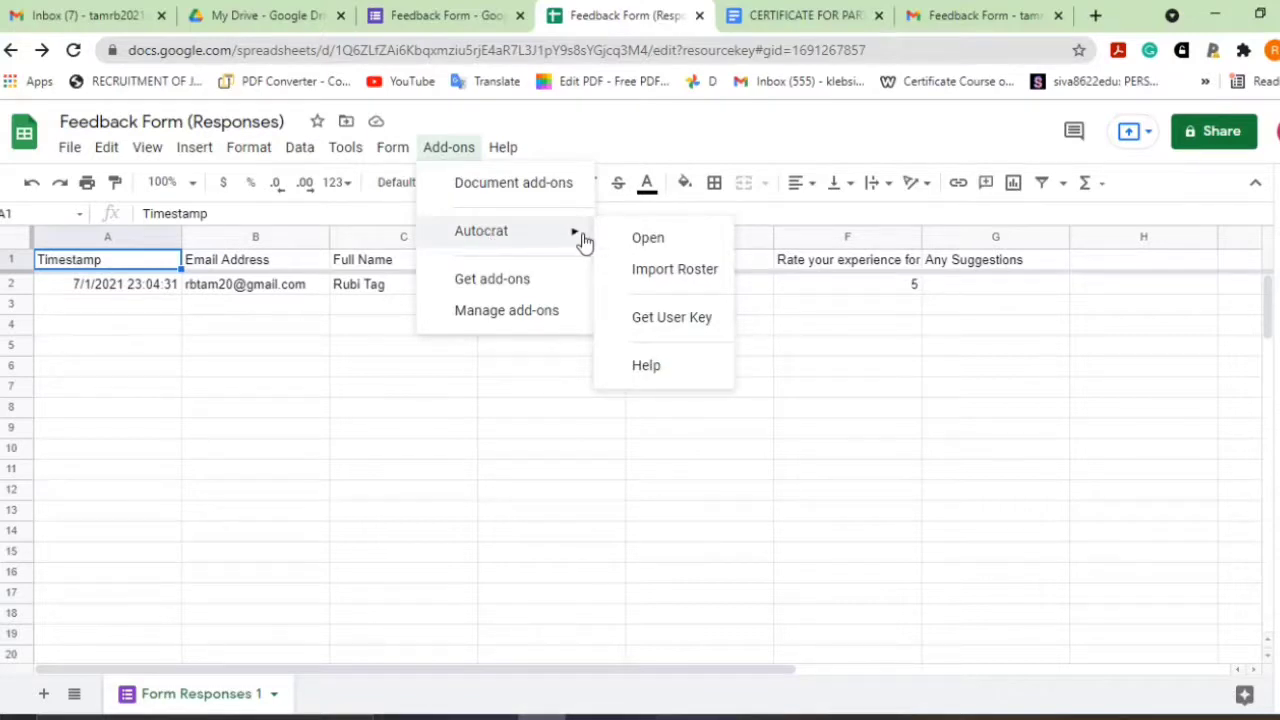
left_click(648, 238)
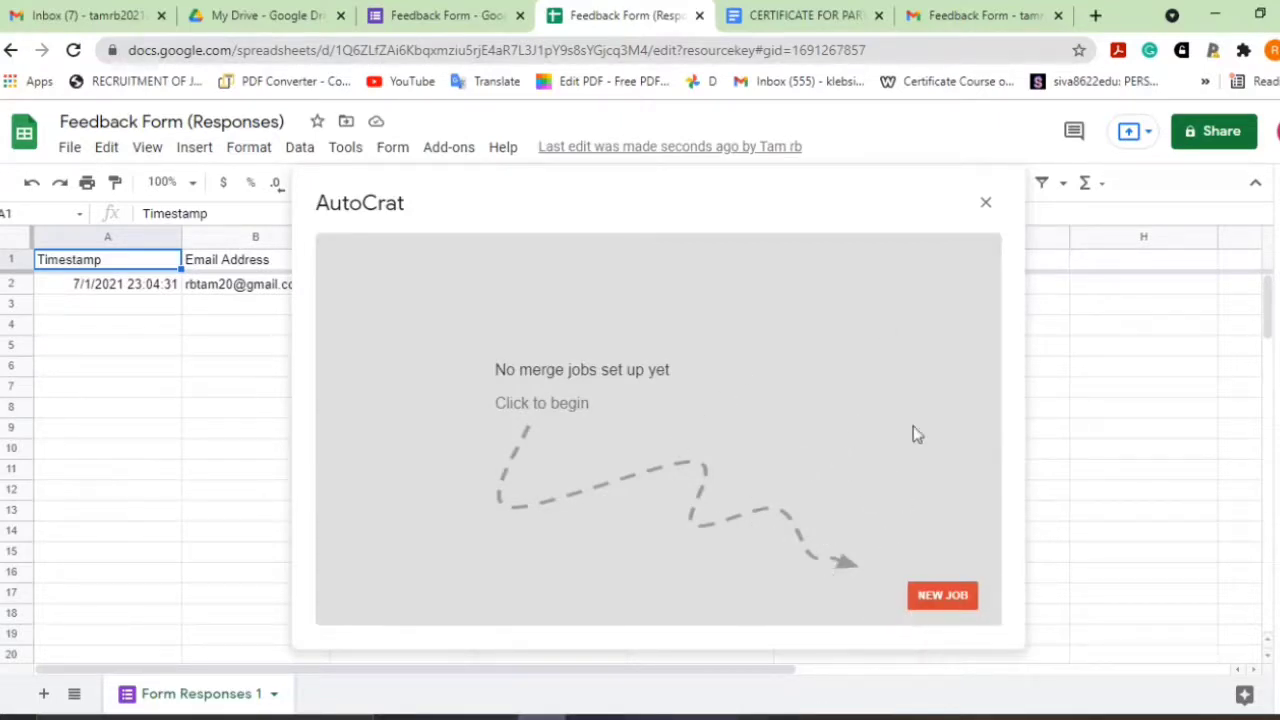
left_click(943, 598)
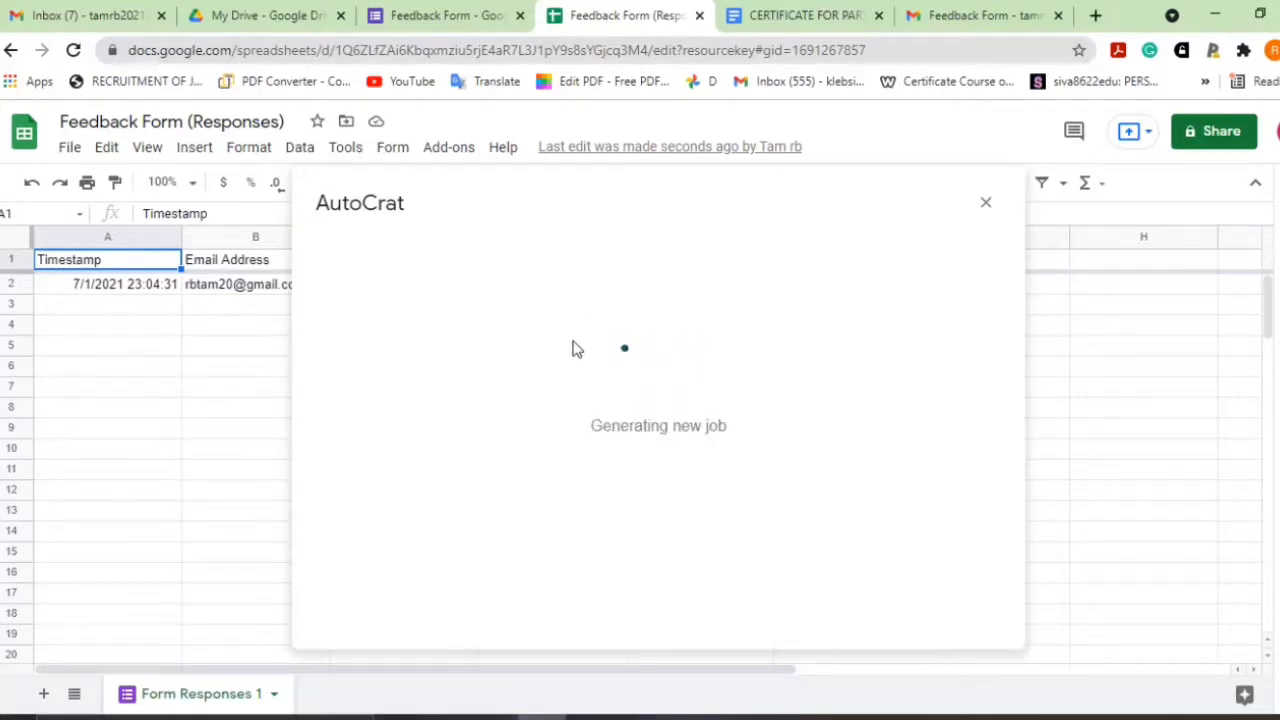
- Name the merge job "Certificate for webinar" and proceed to choosing its template
left_click(437, 332)
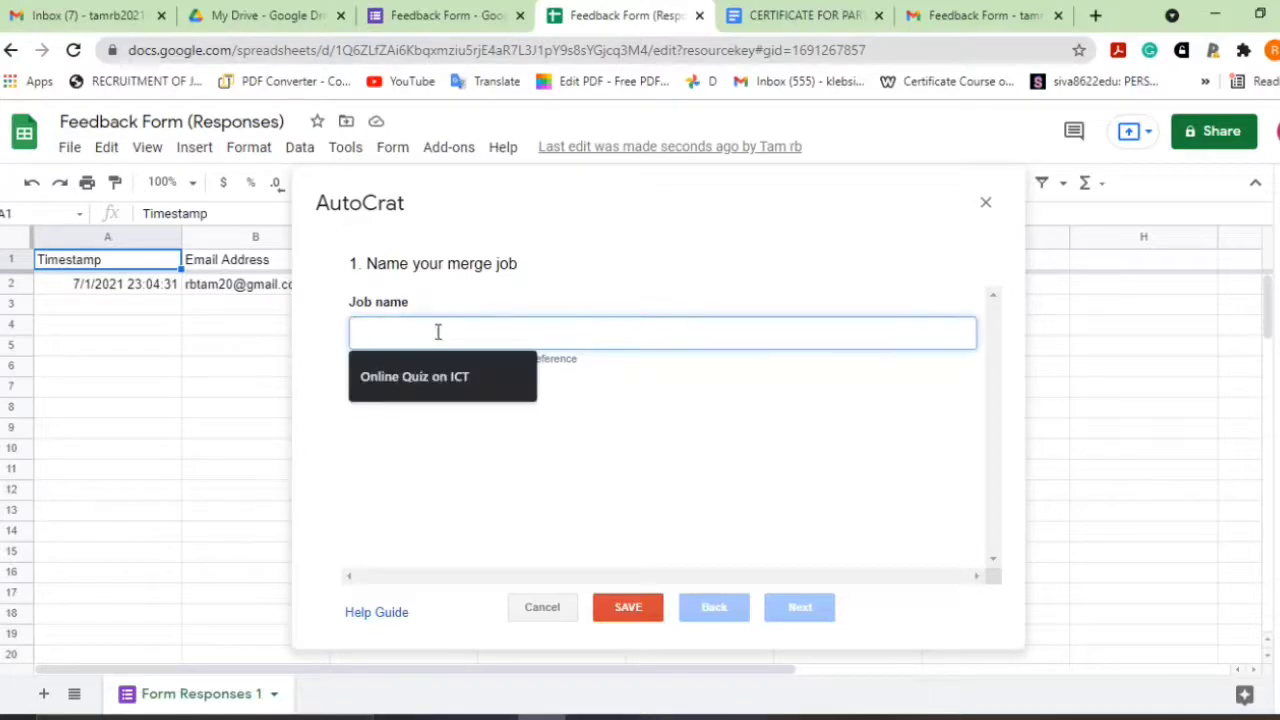
left_click(409, 438)
left_click(403, 337)
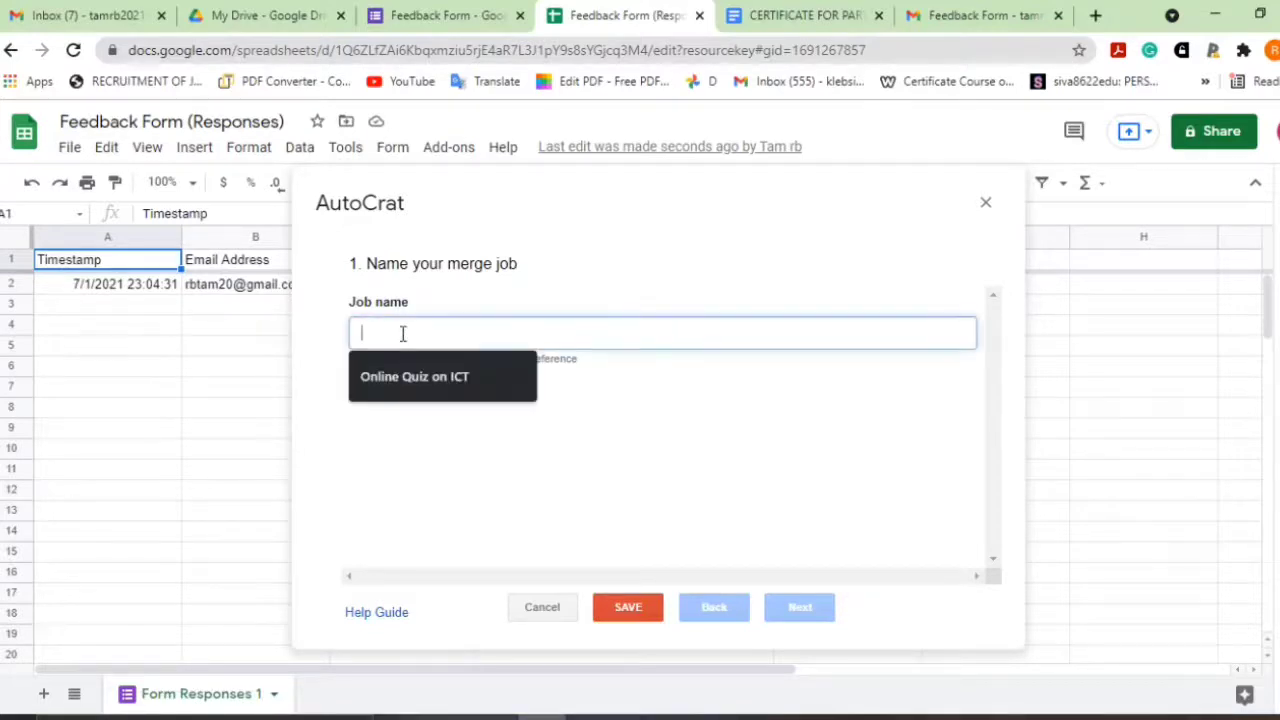
type("Cert")
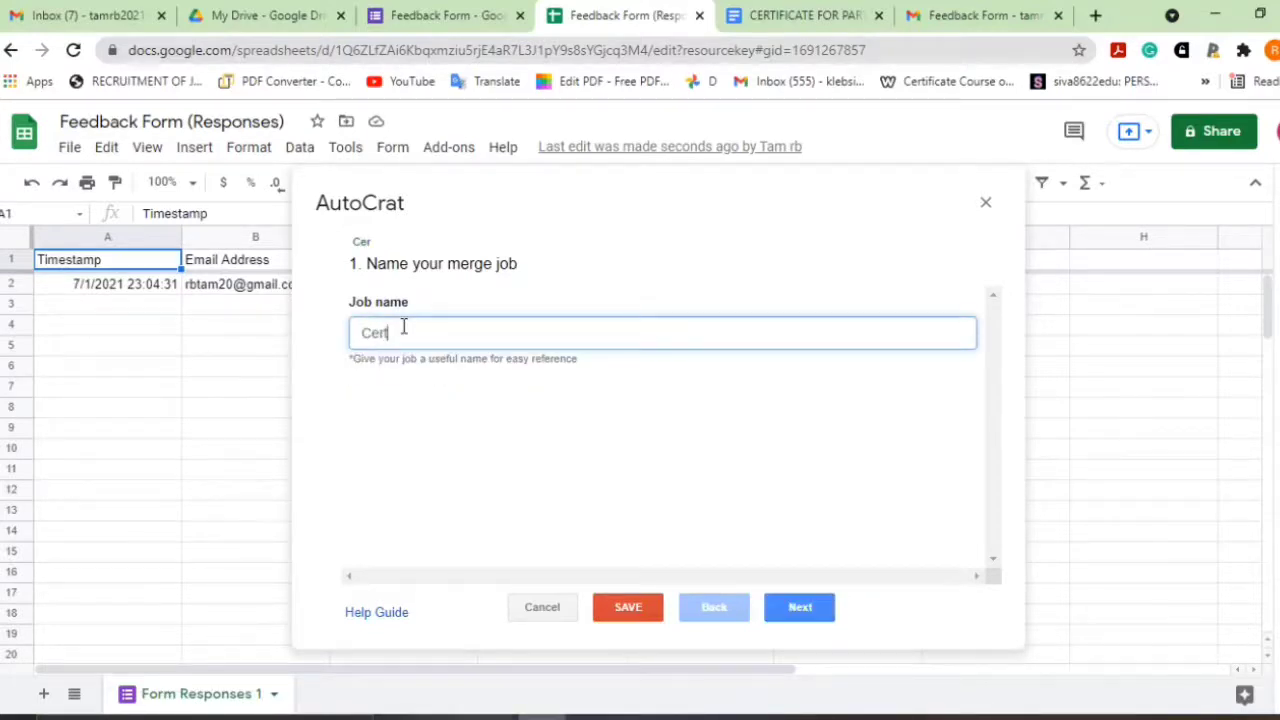
type("ificate for webinar")
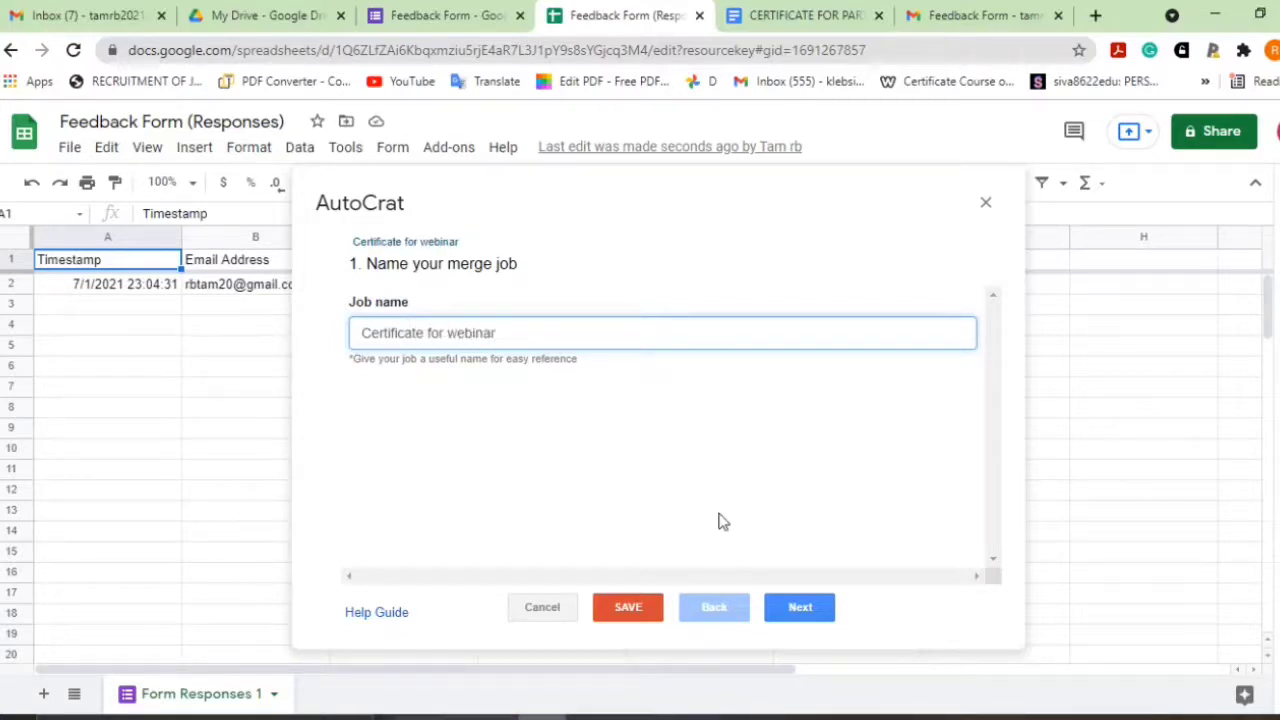
left_click(809, 611)
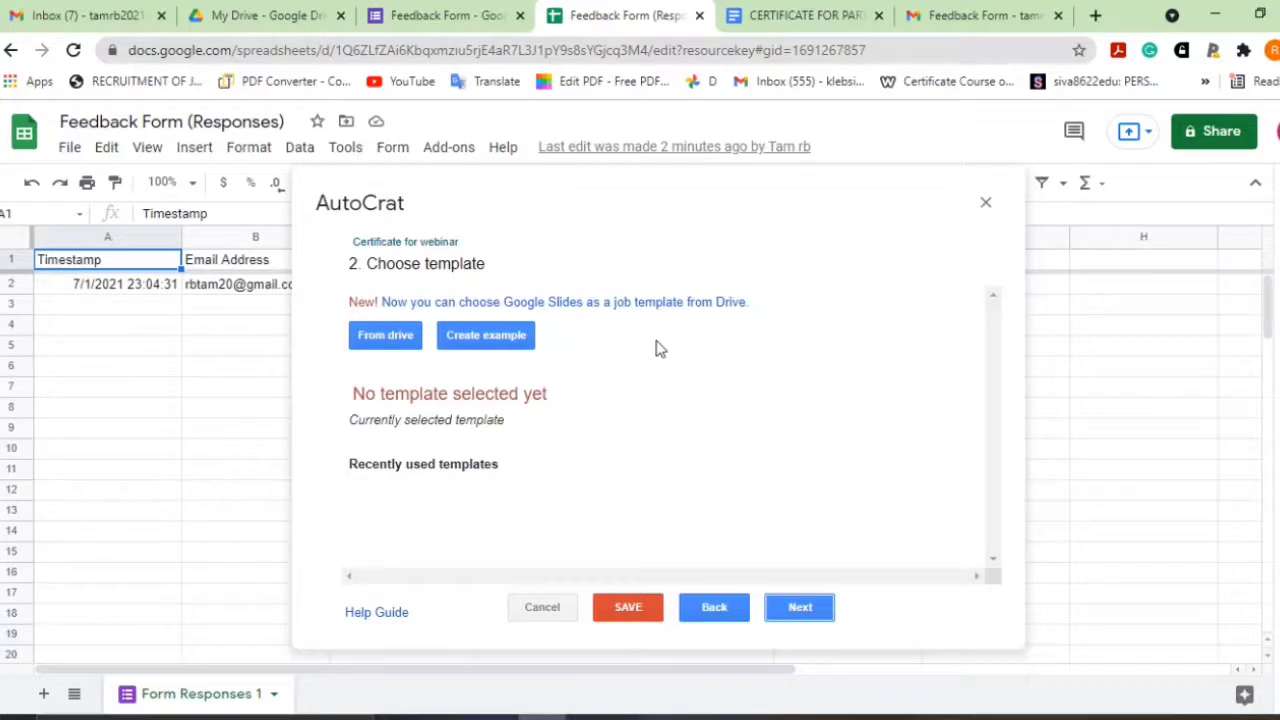
- Choose the CERTIFICATE FOR PARTICIPATION document from Drive as the merge template and proceed to the data mapping
left_click(385, 337)
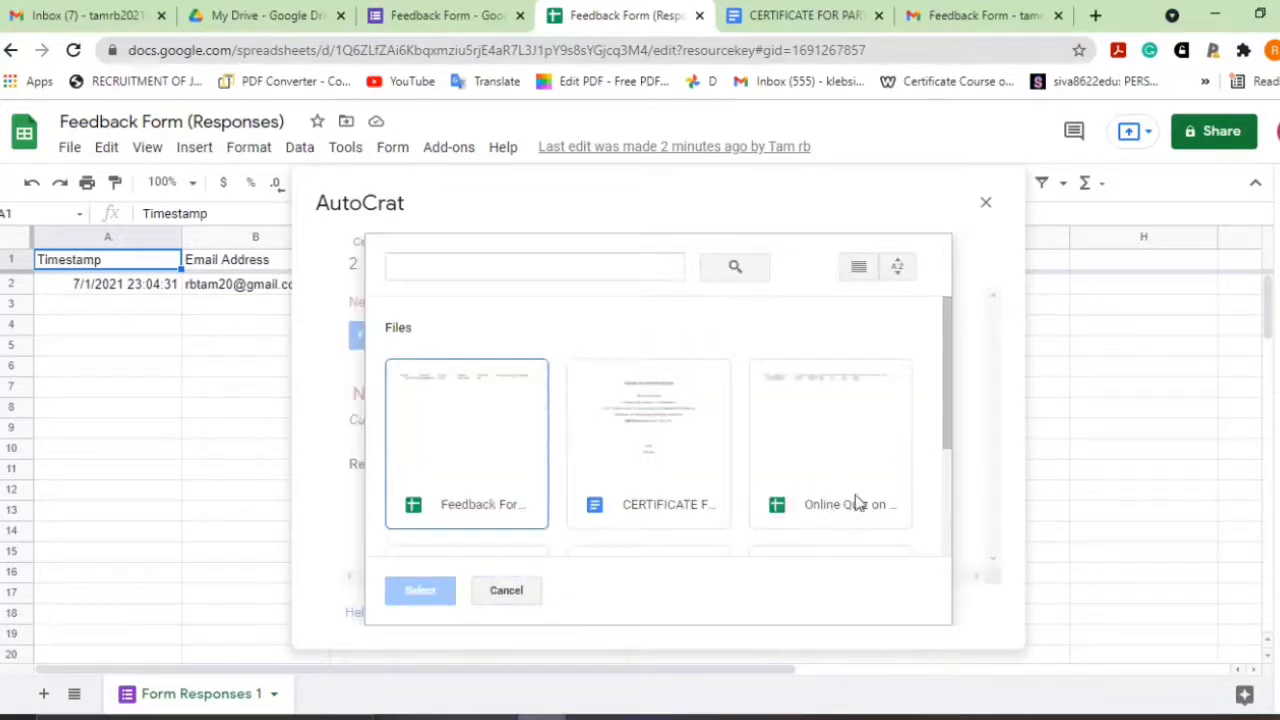
left_click(660, 440)
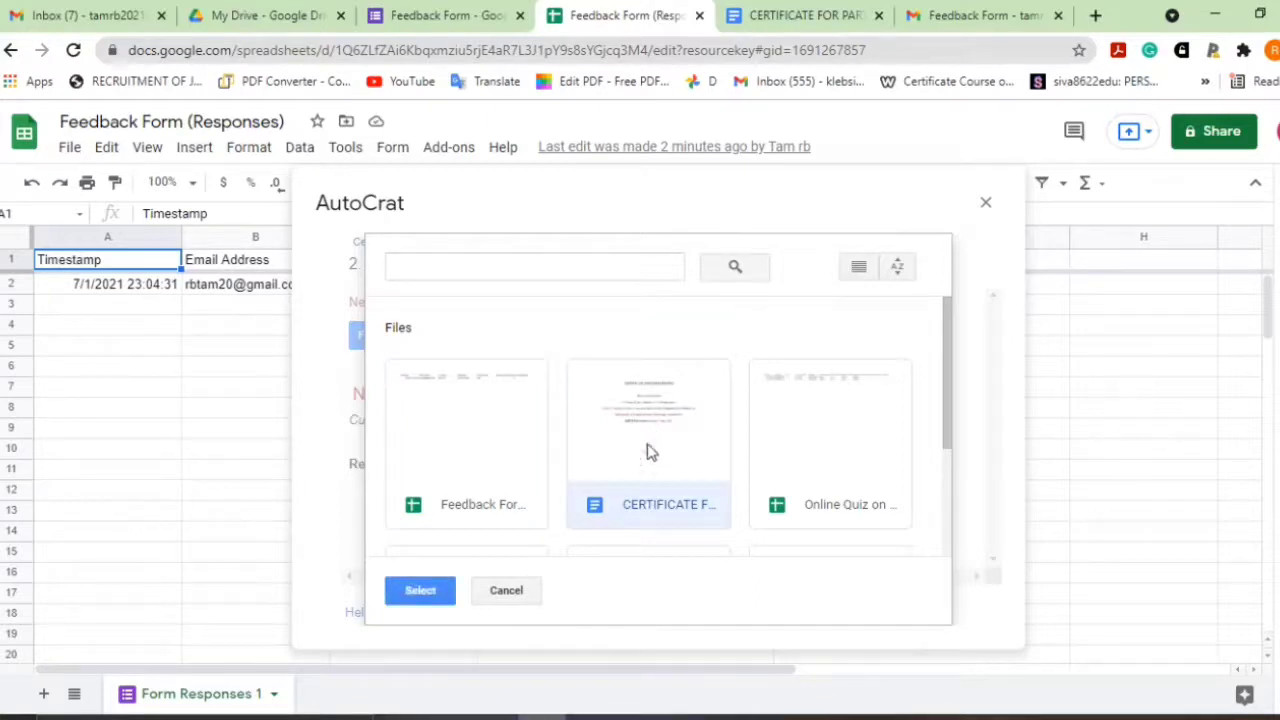
left_click(418, 594)
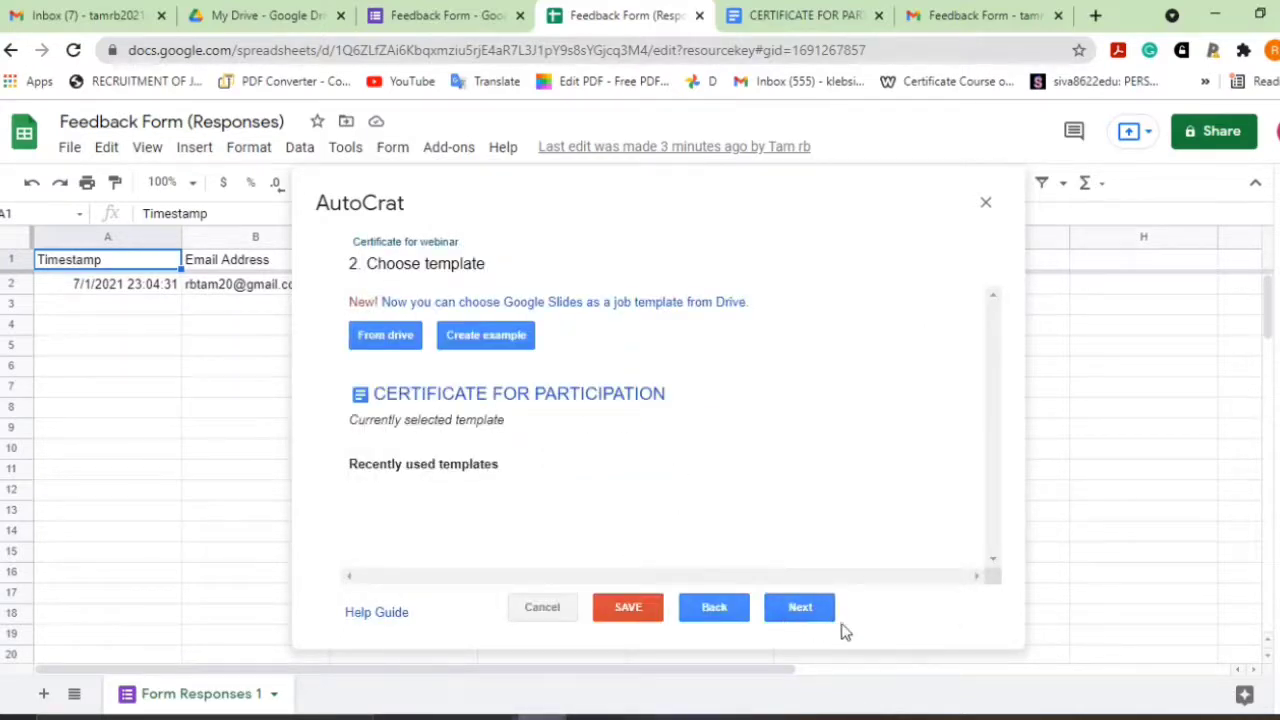
left_click(800, 607)
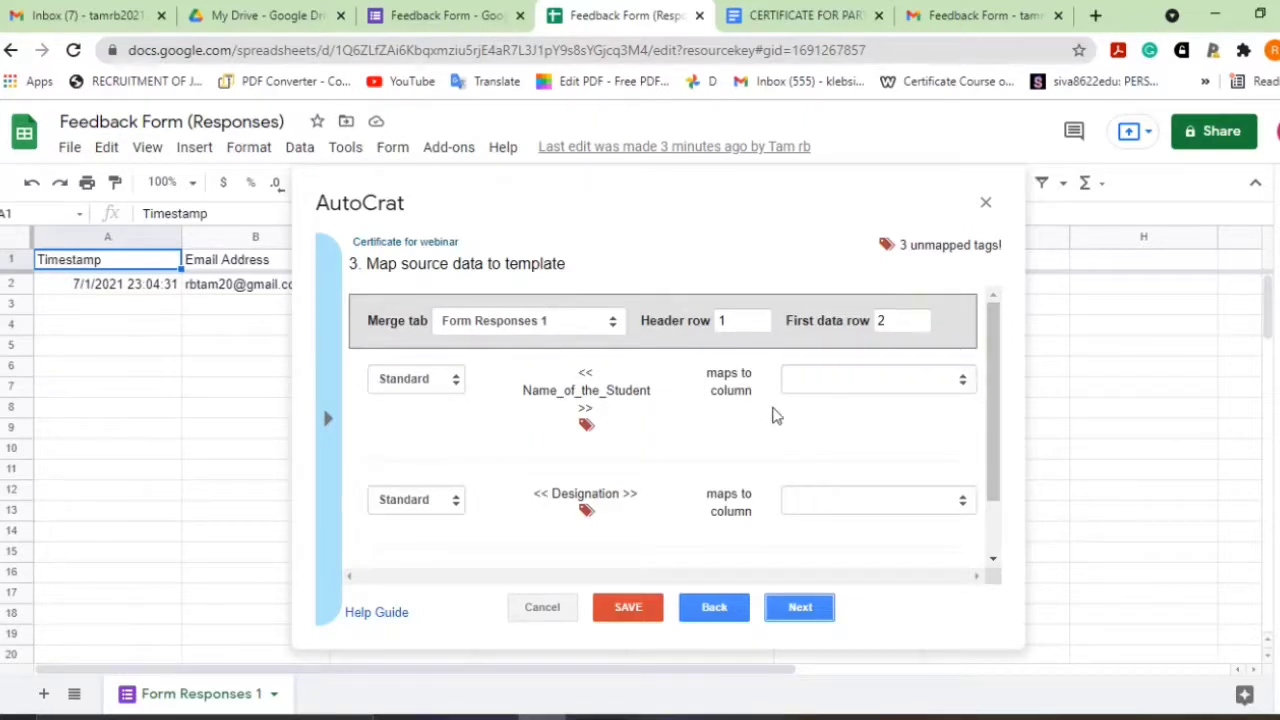
- Map Name_of_the_Student to Full Name, Designation to Designation and Institute_Name to Institute Name, and continue to the file settings
left_click(962, 380)
left_click(868, 449)
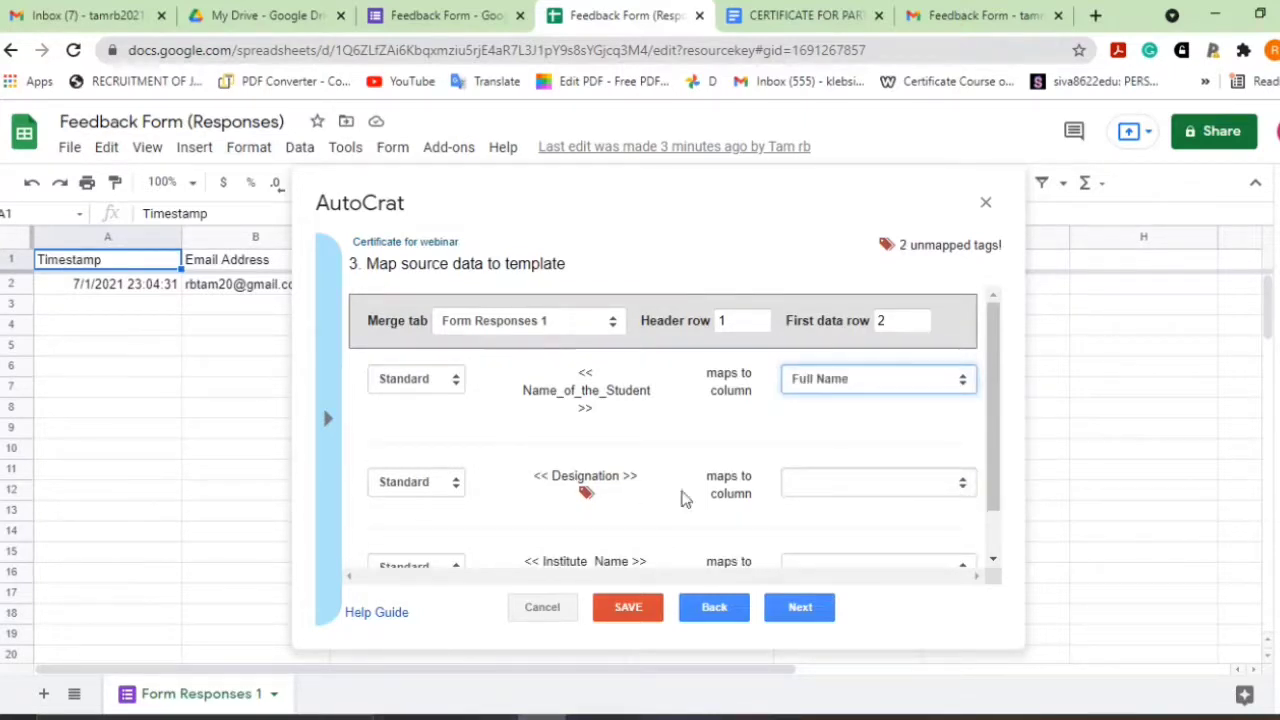
left_click(952, 488)
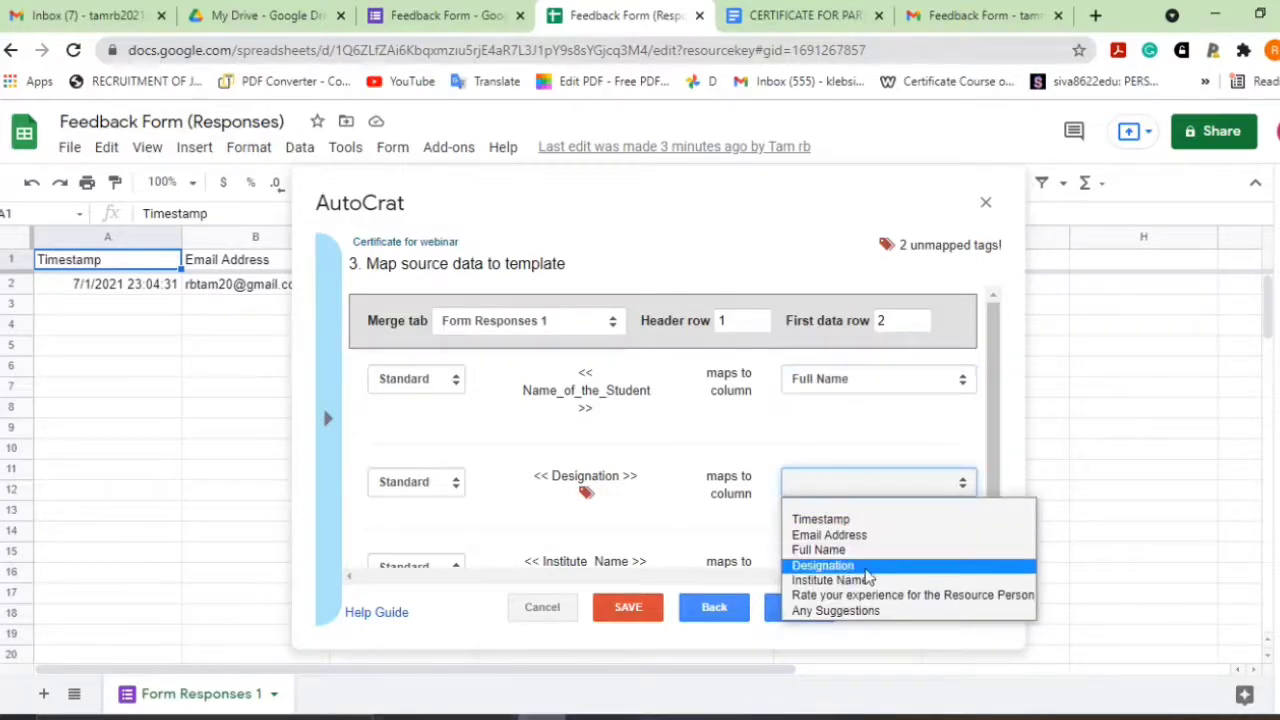
left_click(862, 566)
scroll(895, 521, "down", 1)
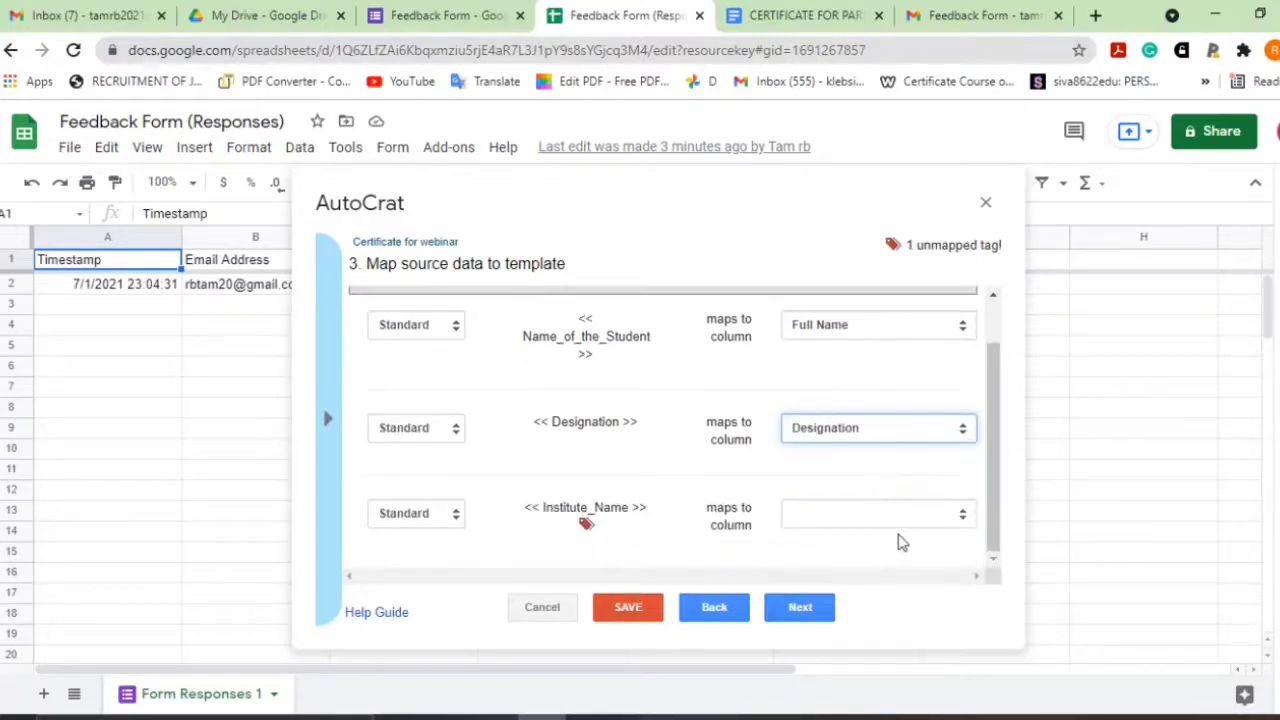
left_click(950, 521)
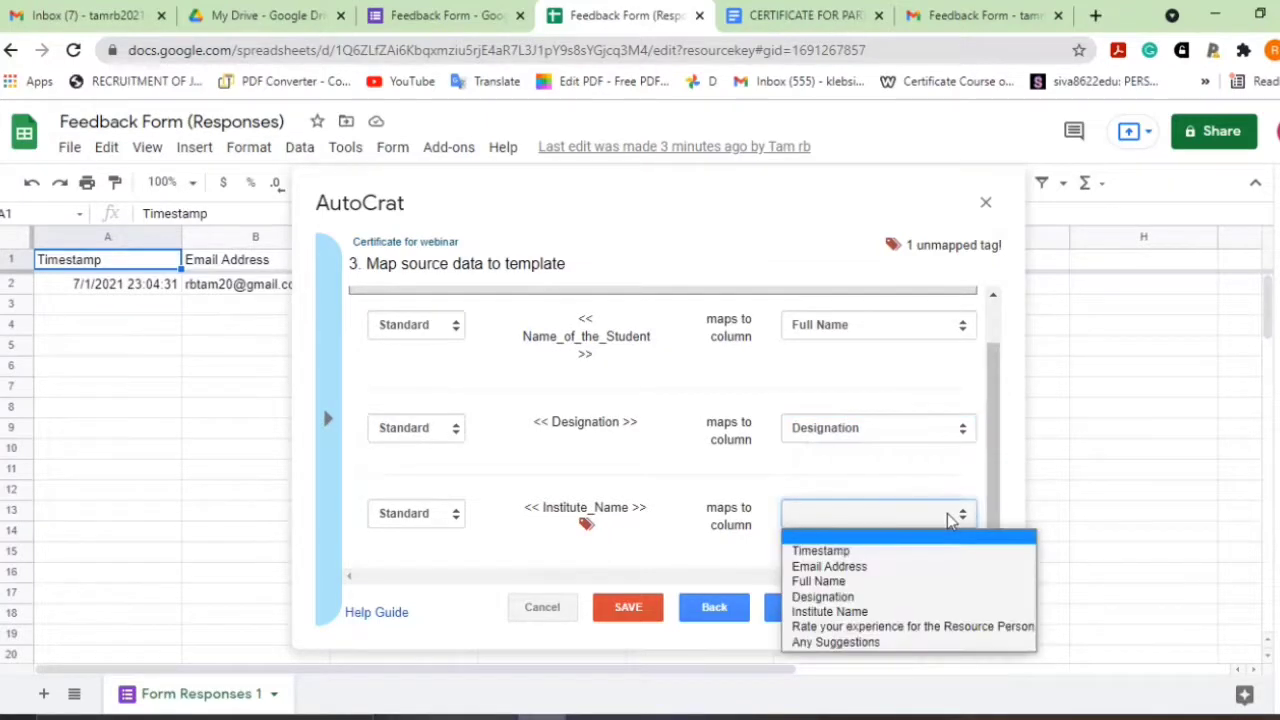
left_click(908, 612)
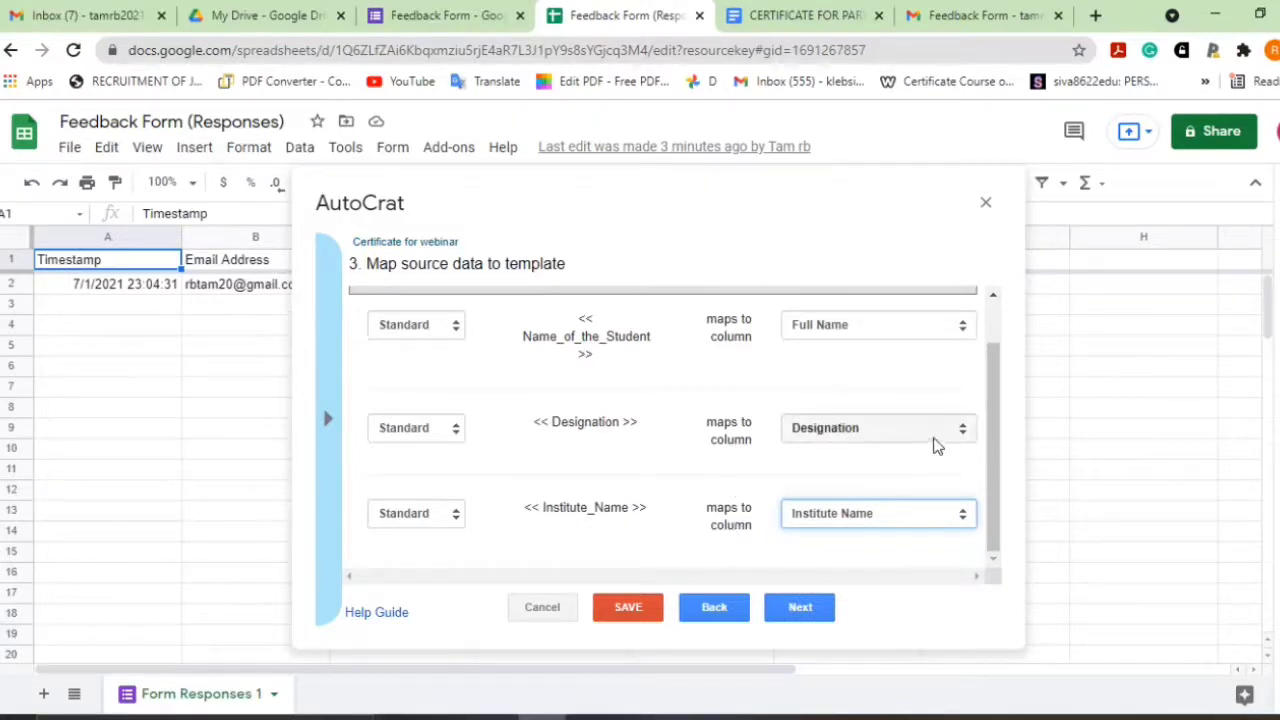
scroll(728, 474, "up", 2)
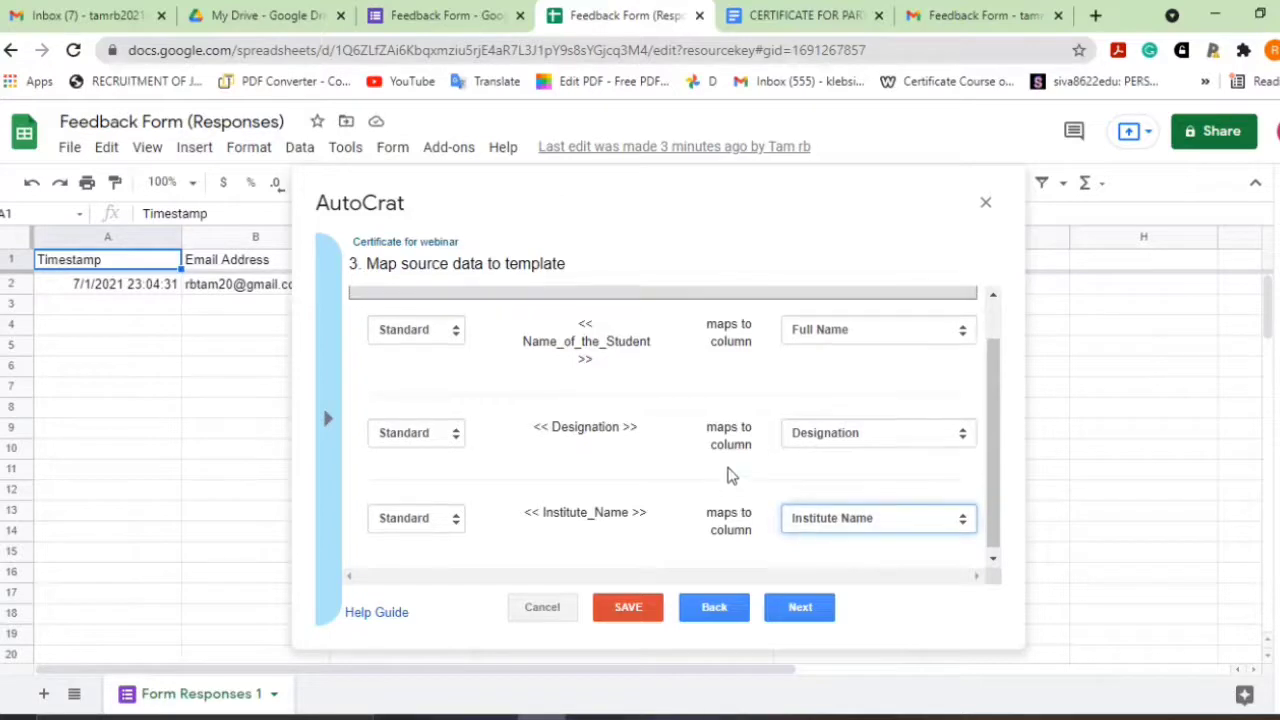
scroll(686, 468, "down", 2)
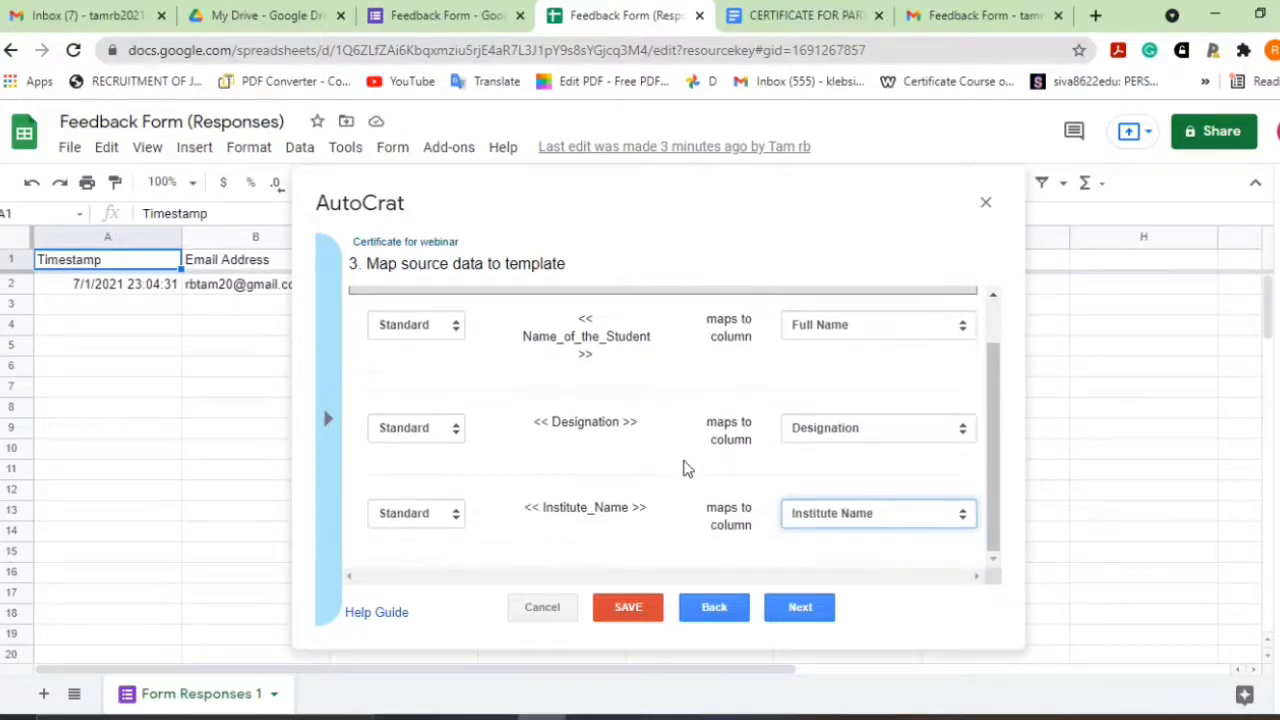
scroll(686, 466, "up", 2)
scroll(690, 495, "down", 2)
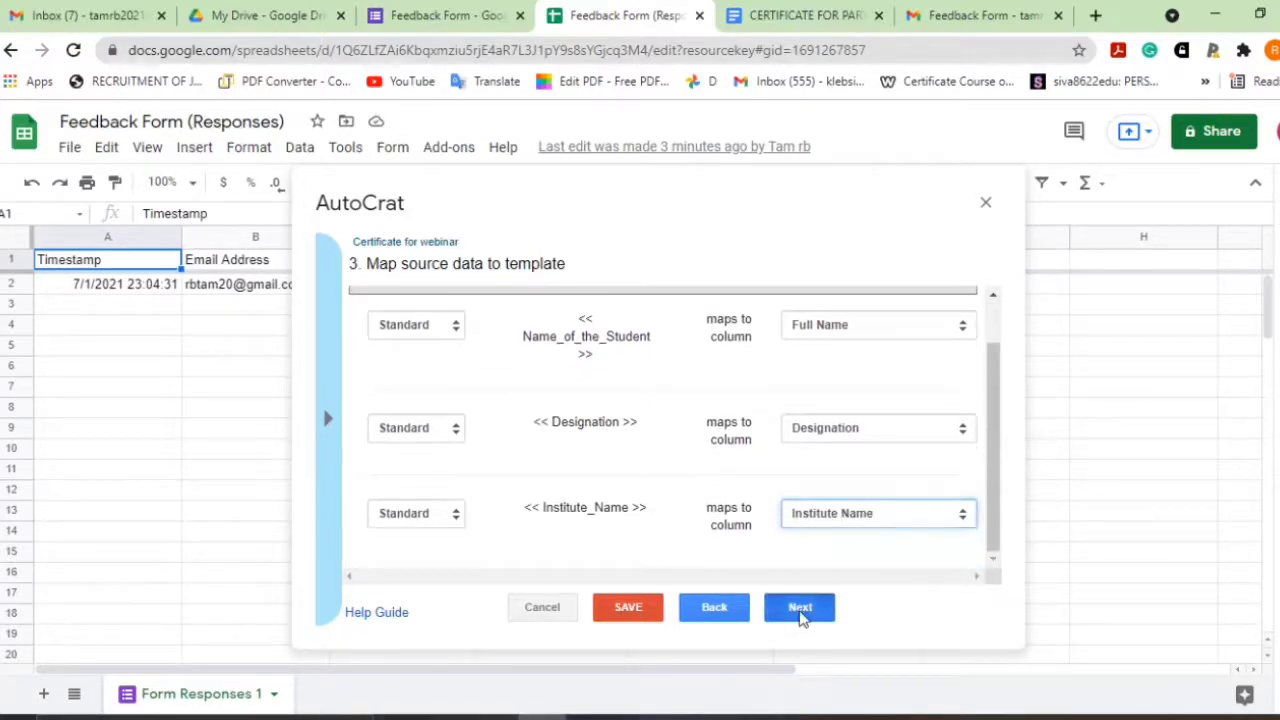
left_click(800, 608)
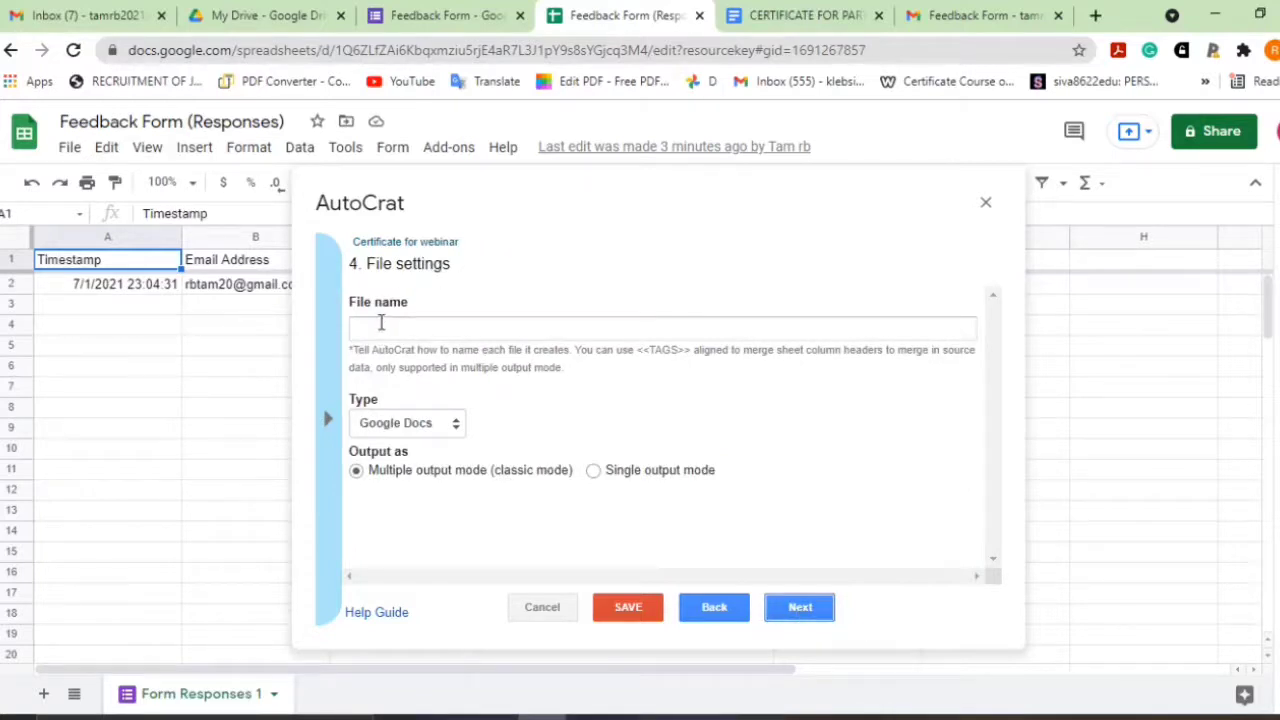
- Name the output files "Certificate for Webinar", set their type to PDF, and continue to the destination folders
left_click(380, 325)
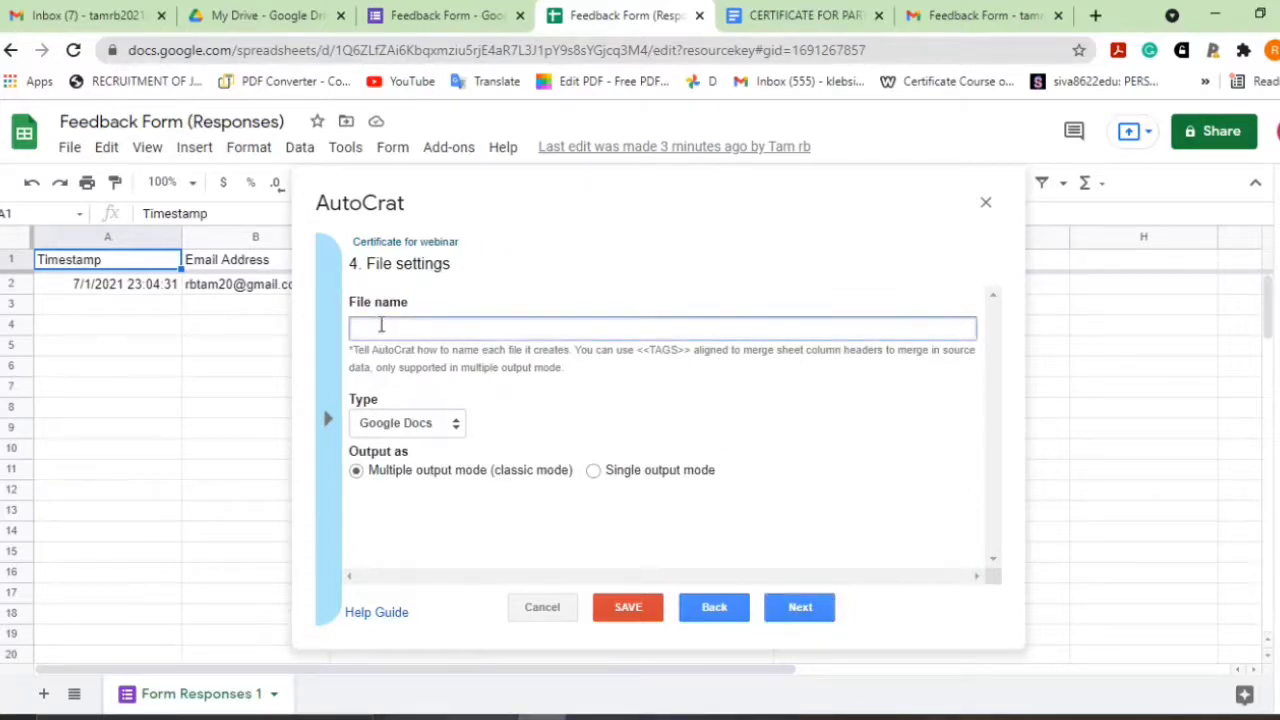
type("Certi")
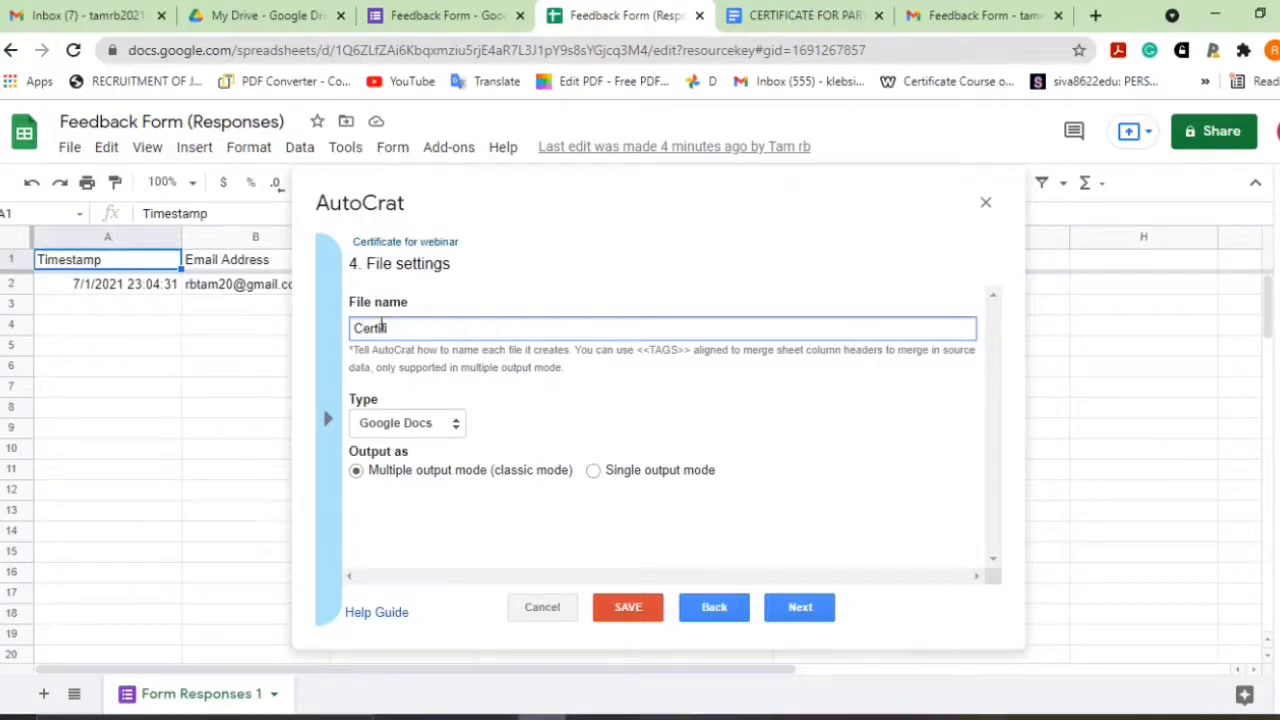
type("ficate for Webinar")
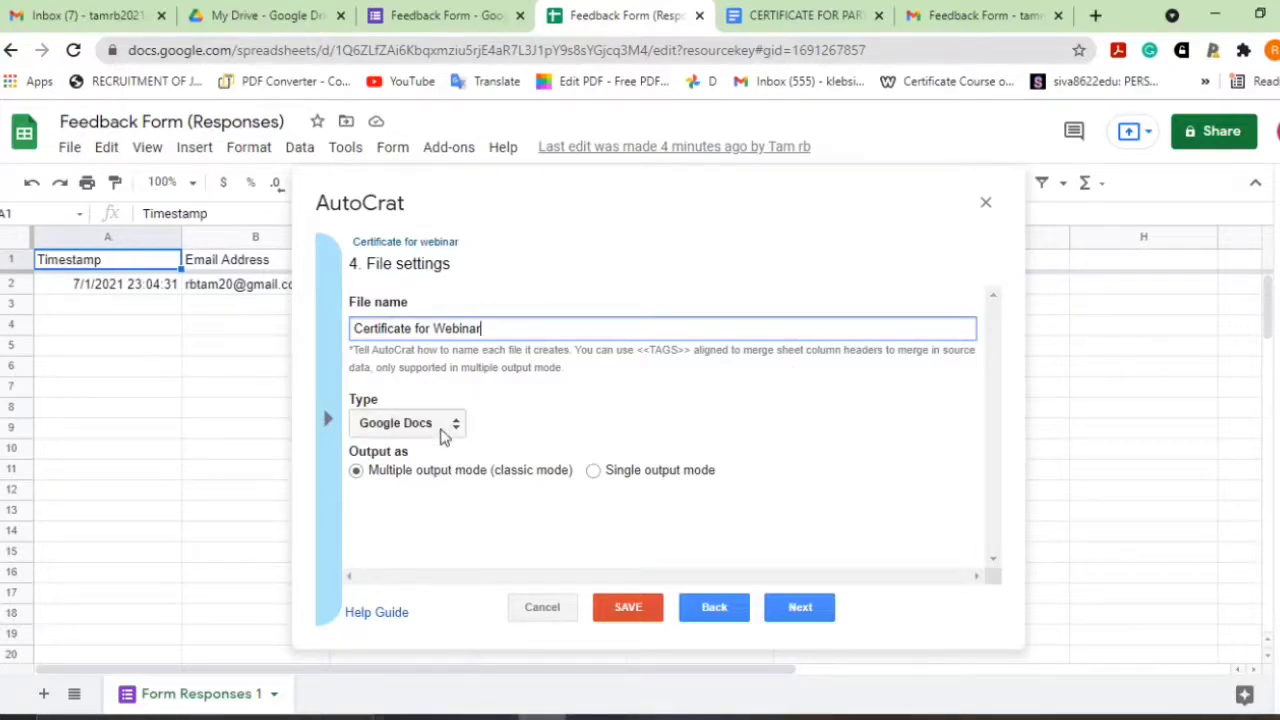
left_click(440, 428)
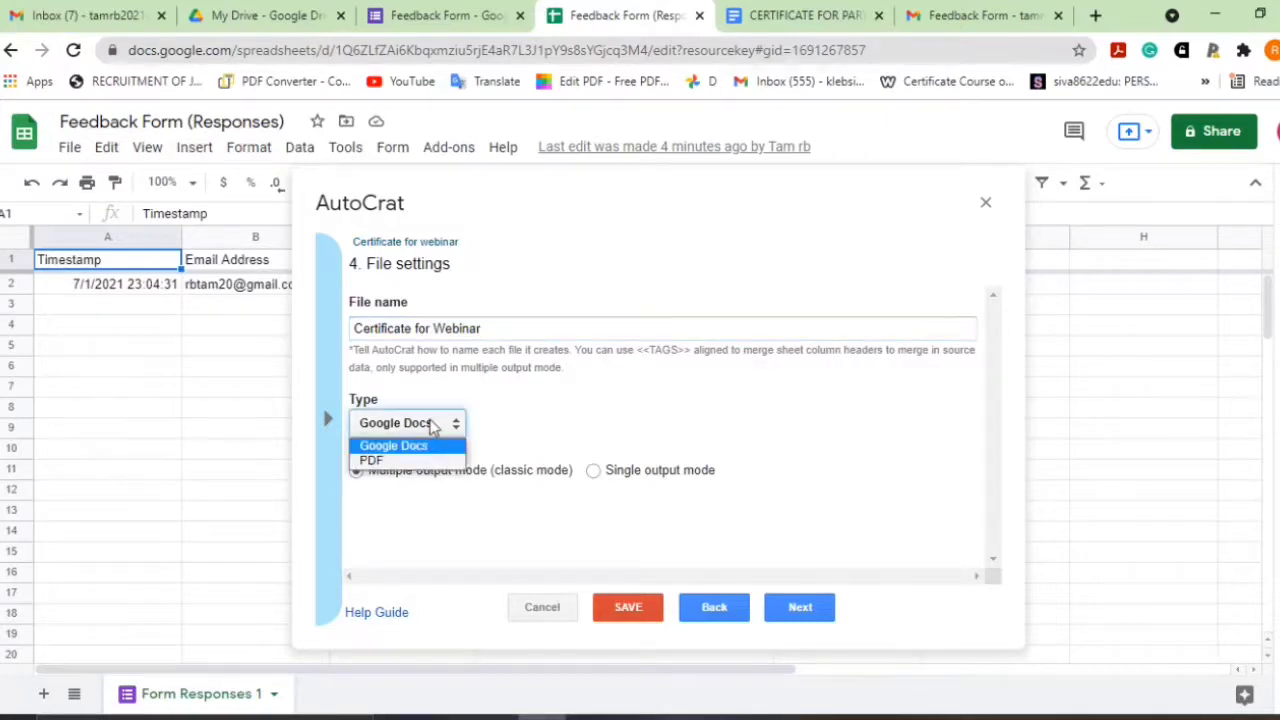
left_click(430, 461)
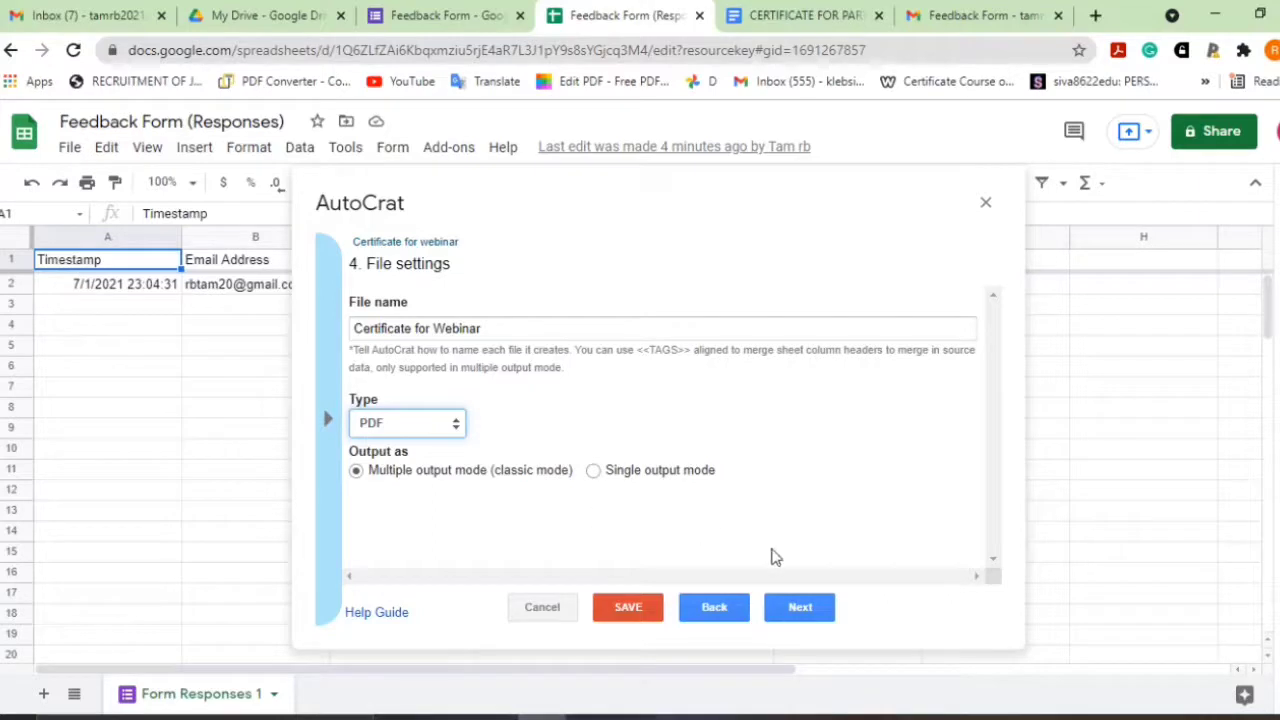
left_click(800, 607)
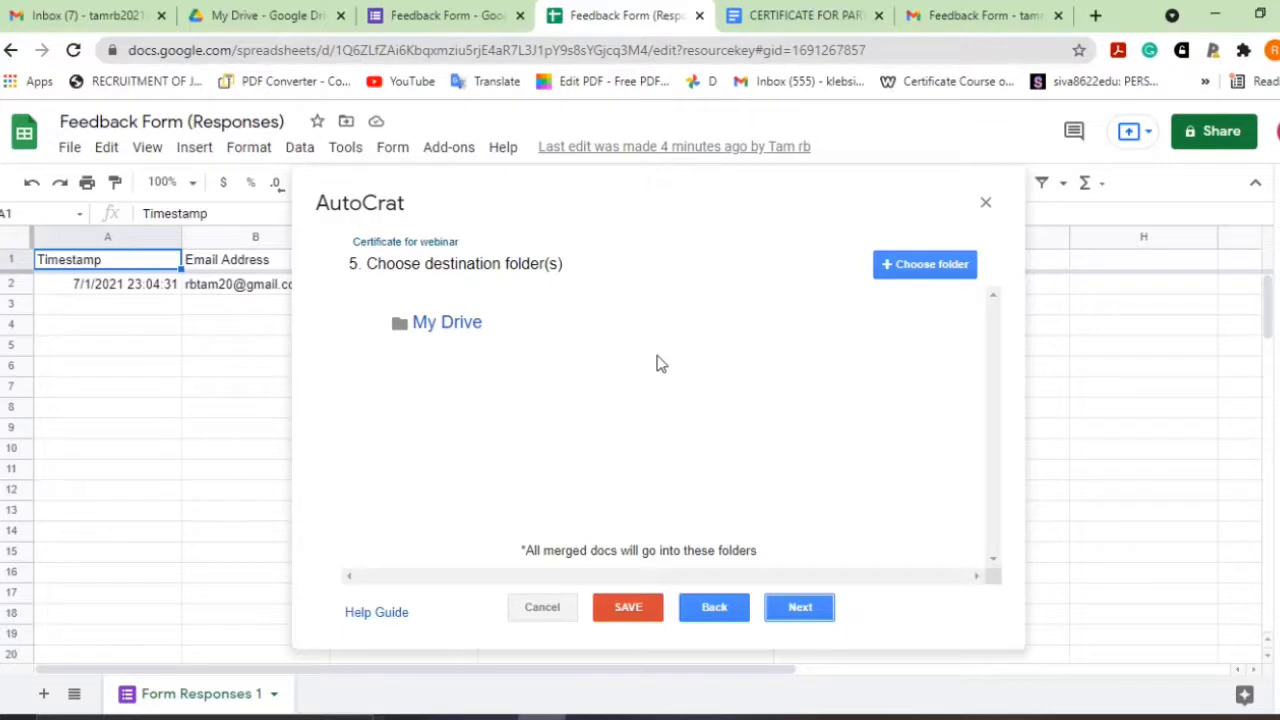
- Add the Webinar folder as a destination for the merged documents and skip the optional dynamic folder reference
left_click(885, 265)
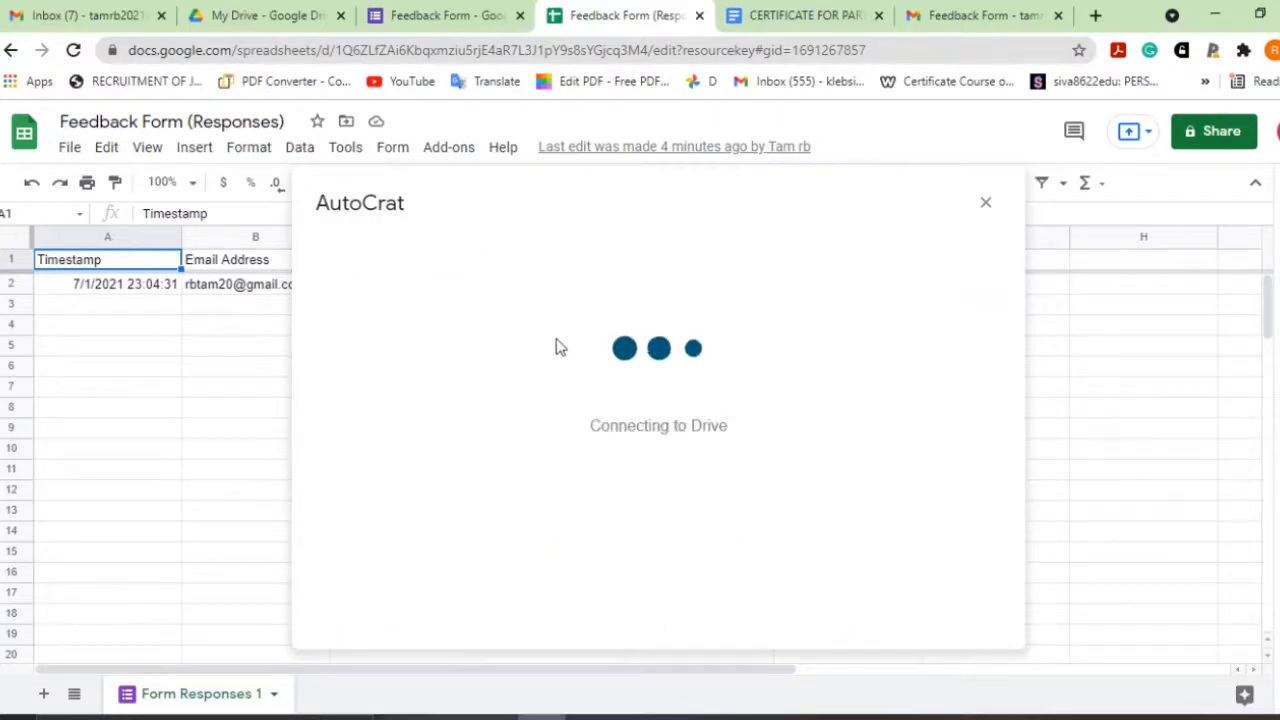
left_click(484, 388)
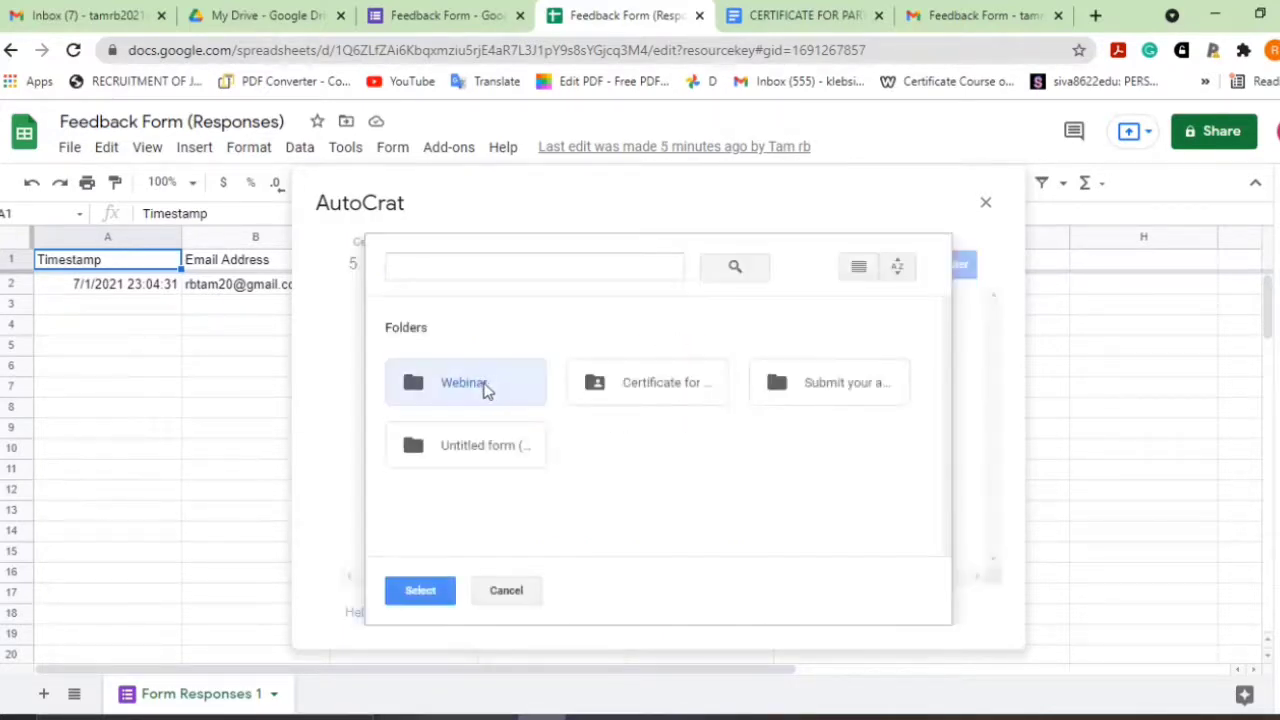
left_click(420, 590)
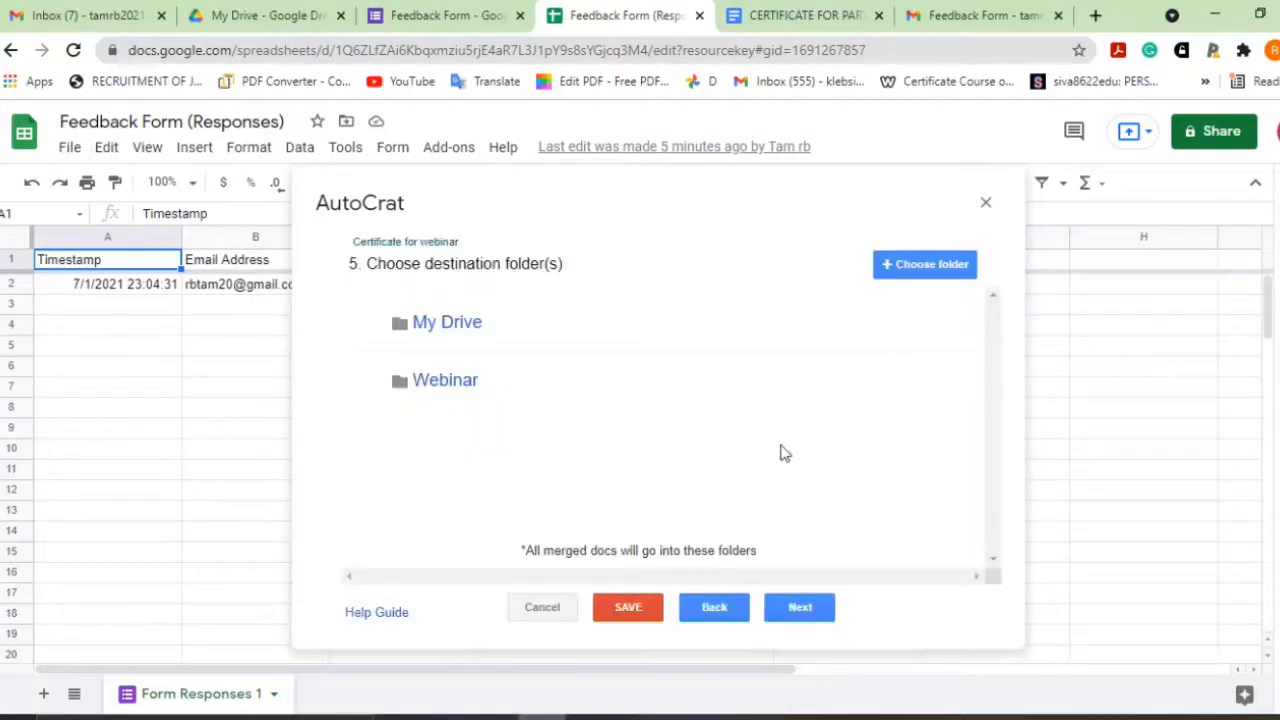
left_click(800, 610)
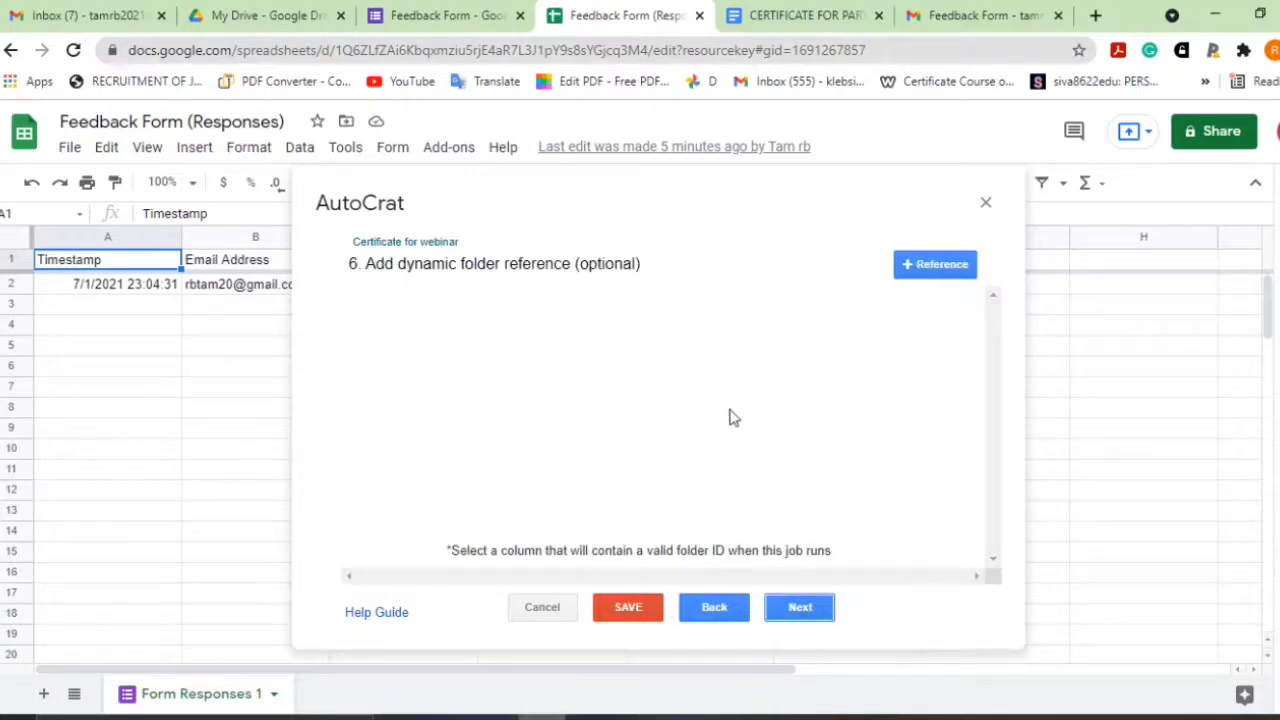
left_click(800, 610)
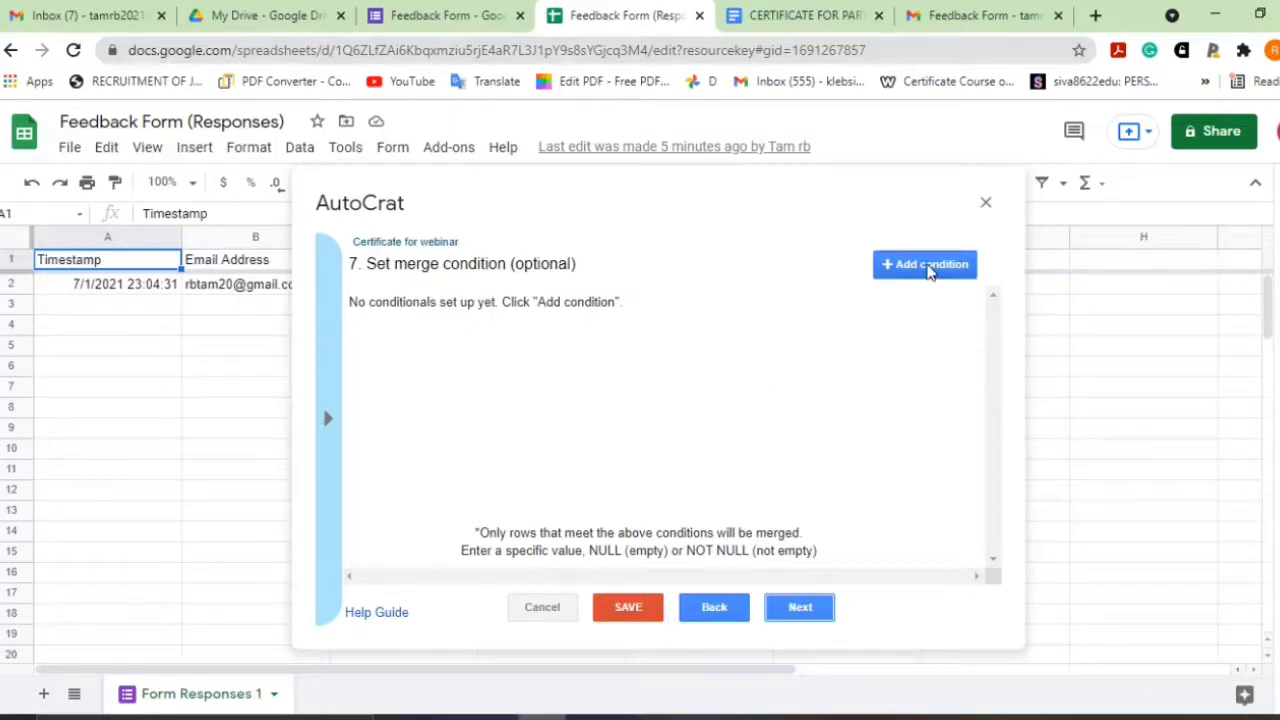
- Add a merge condition requiring the Email Address column to be NOT NULL and continue to the sharing settings
left_click(929, 268)
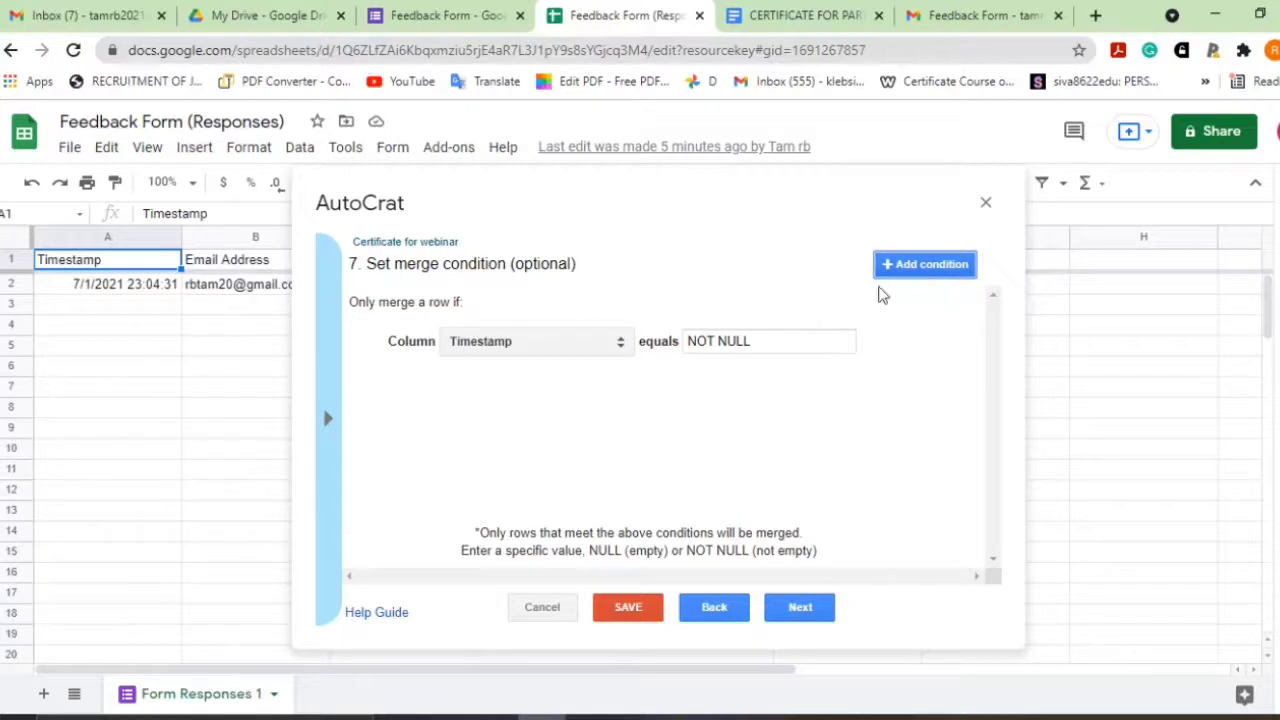
left_click(603, 346)
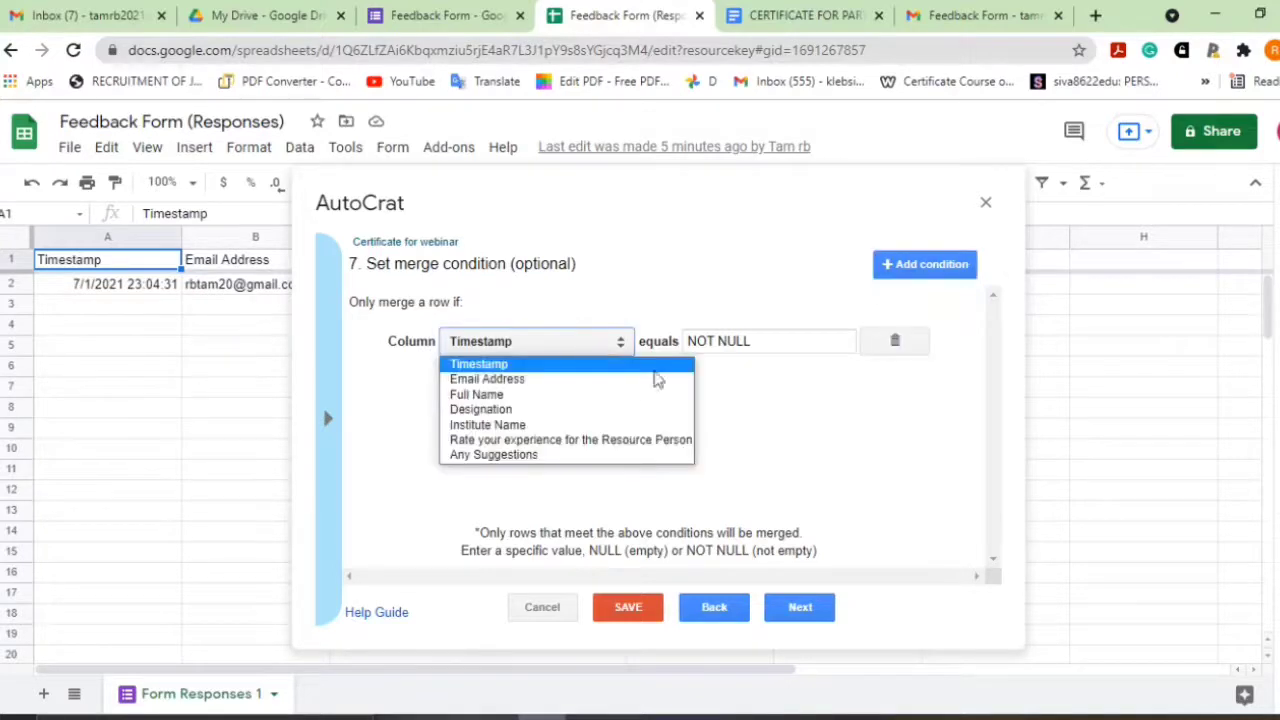
left_click(901, 453)
left_click(586, 351)
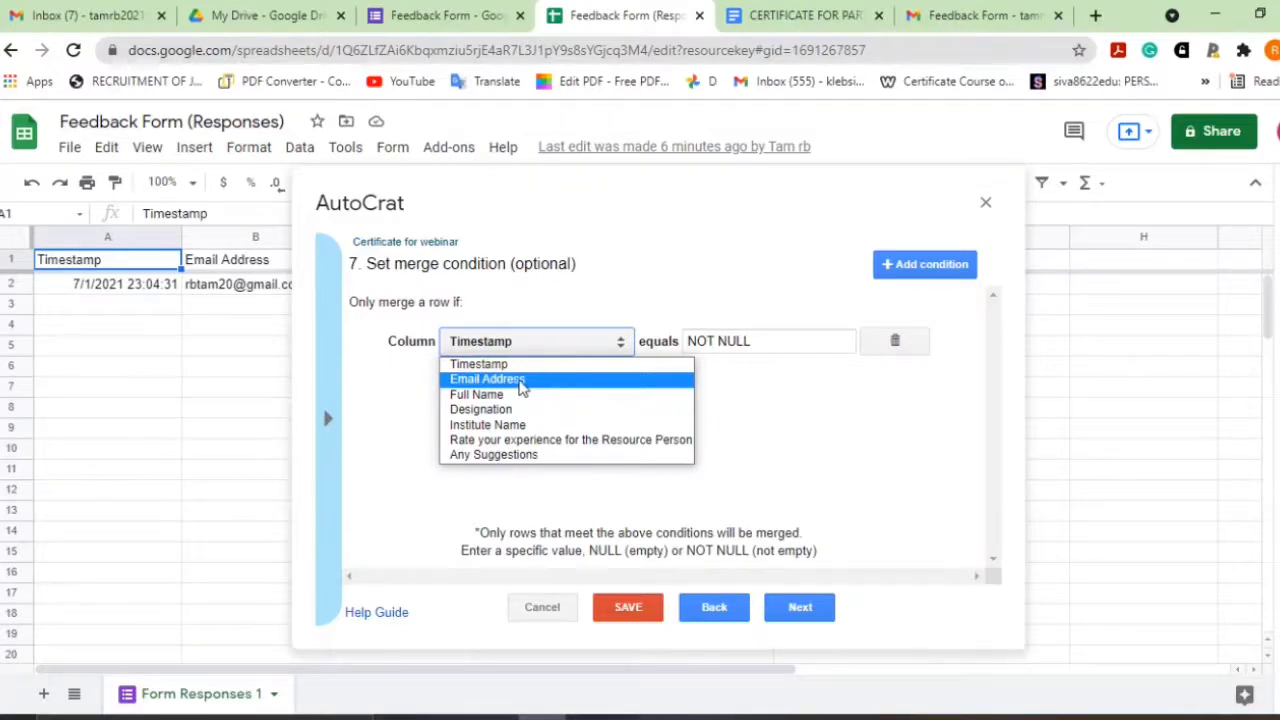
left_click(528, 386)
left_click(570, 461)
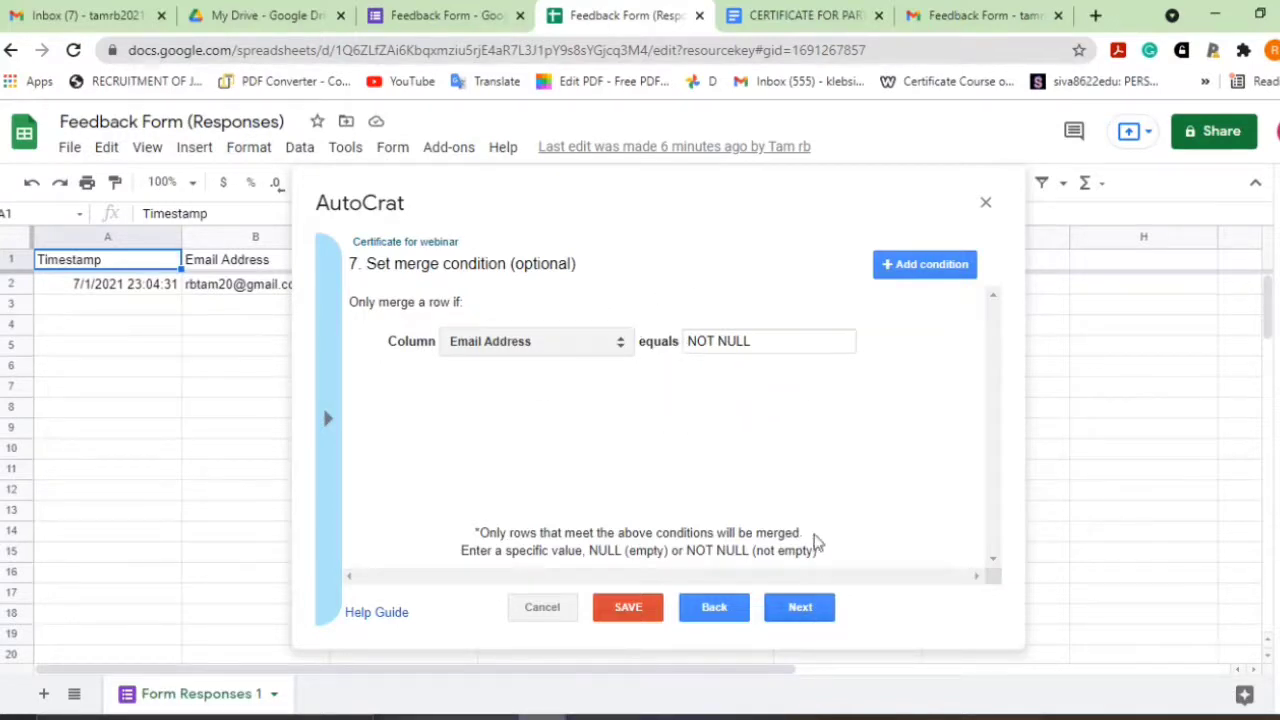
left_click(812, 610)
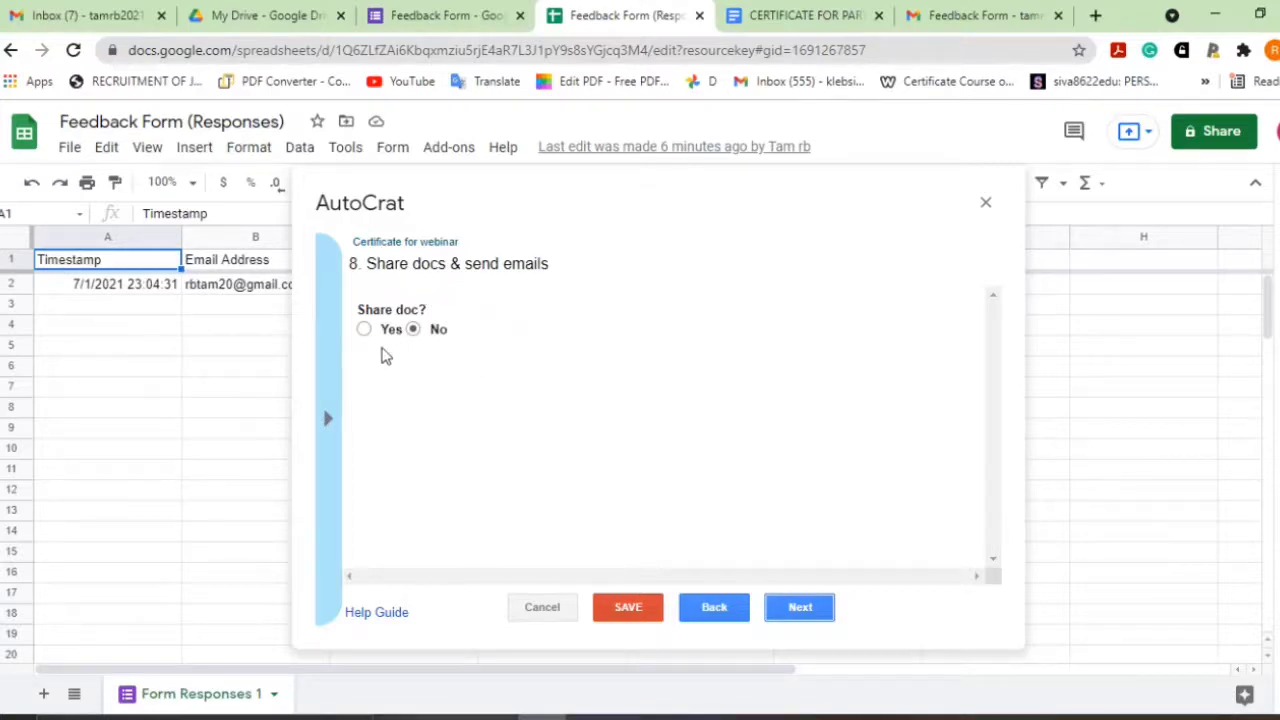
- Enable sharing of the merged document and disallow collaborators from re-sharing it
left_click(364, 330)
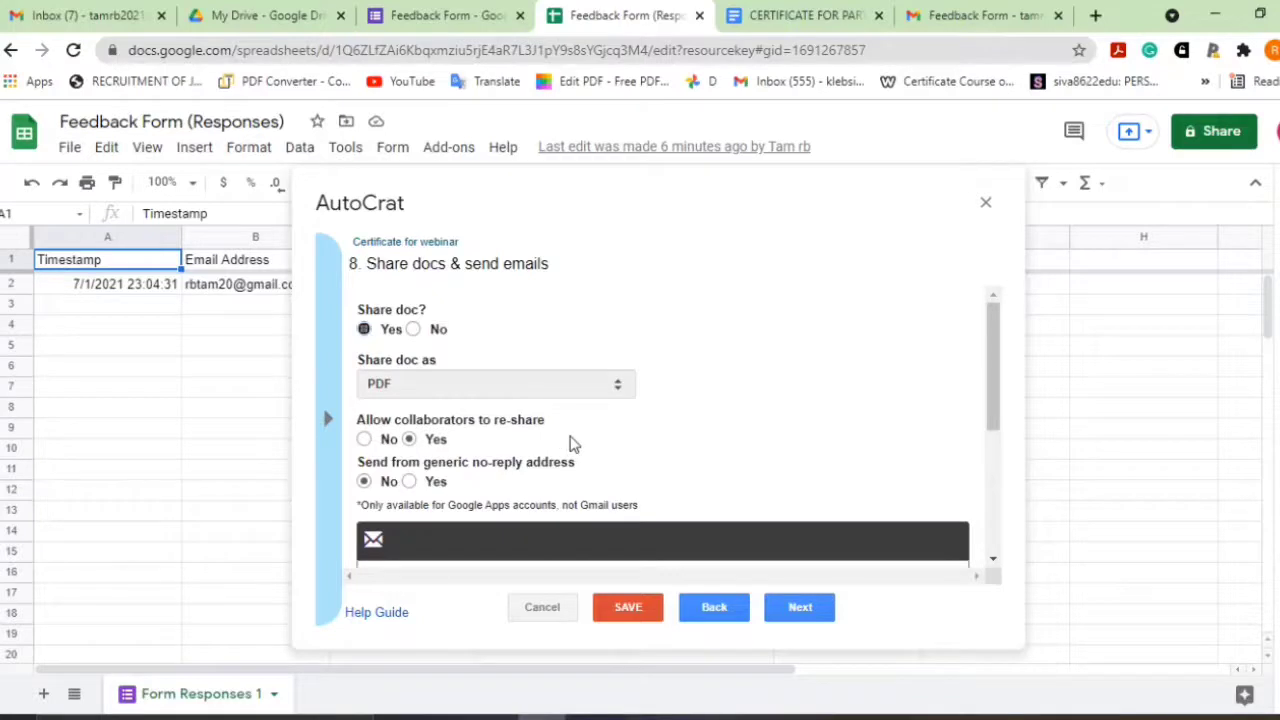
scroll(475, 470, "down", 1)
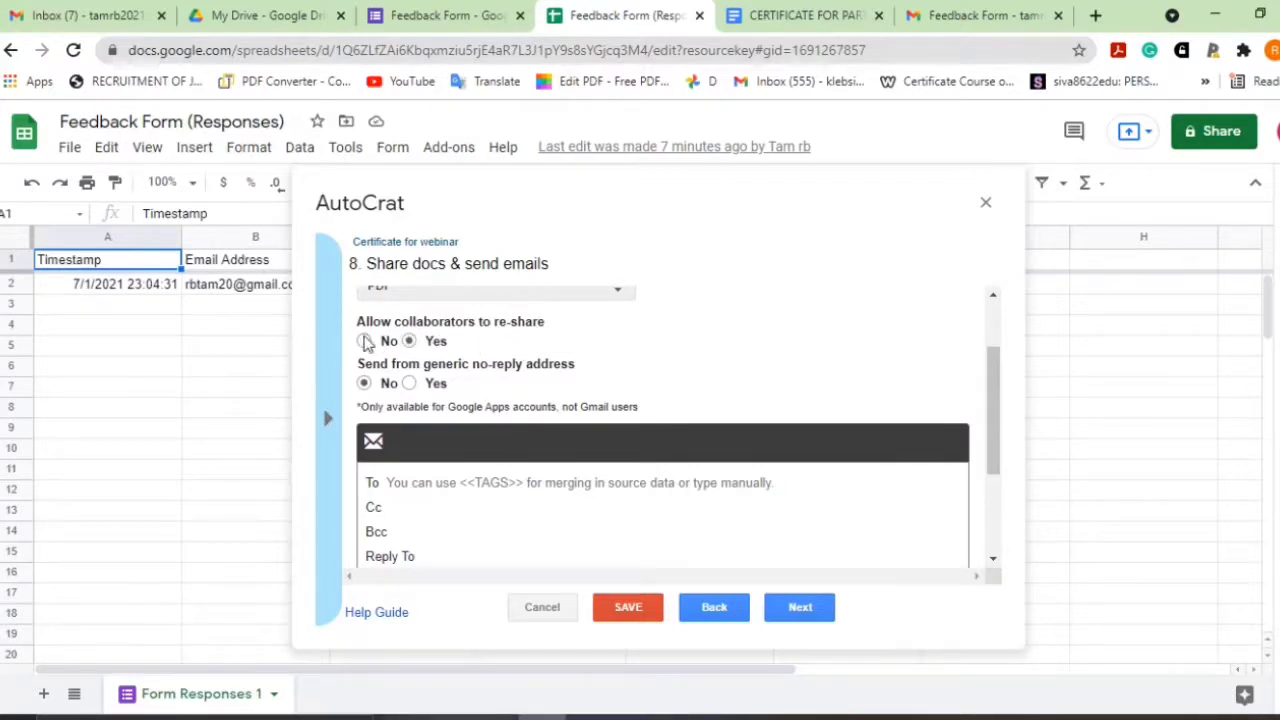
left_click(364, 341)
- Set the notification email's recipient to the <<Email Address>> merge tag
scroll(580, 383, "down", 1)
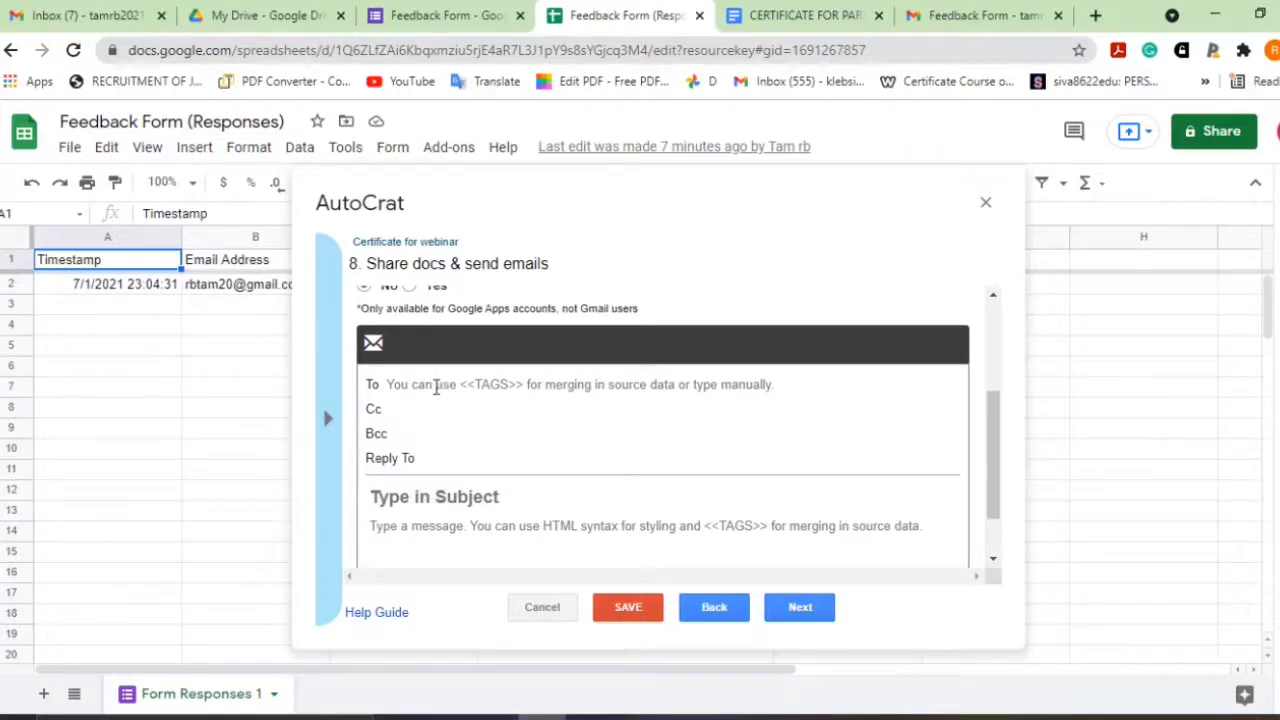
left_click(428, 384)
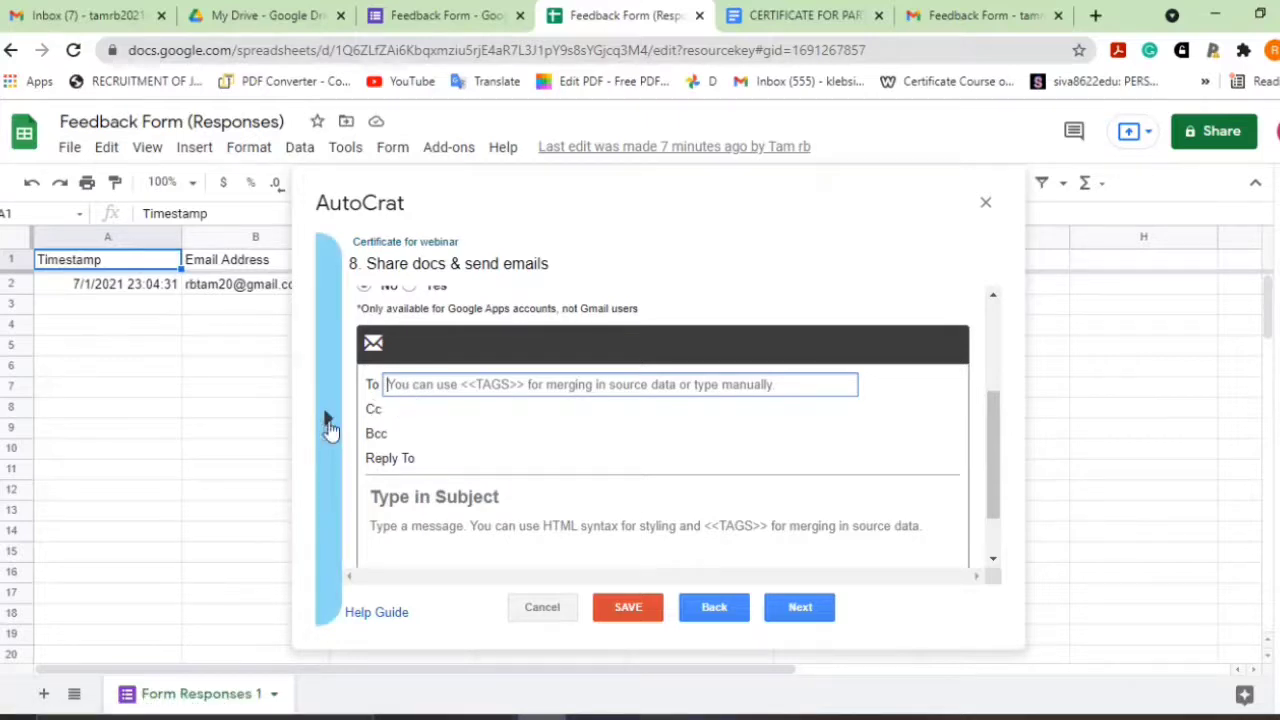
left_click(330, 428)
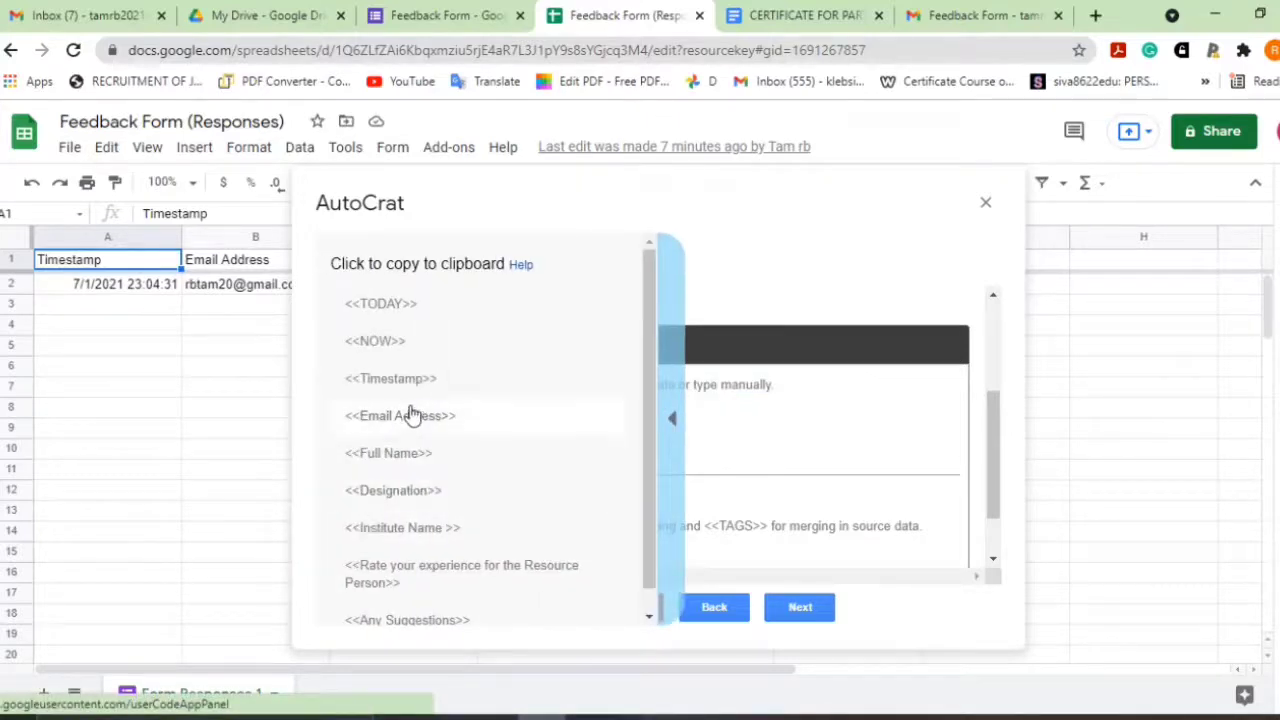
left_click(420, 422)
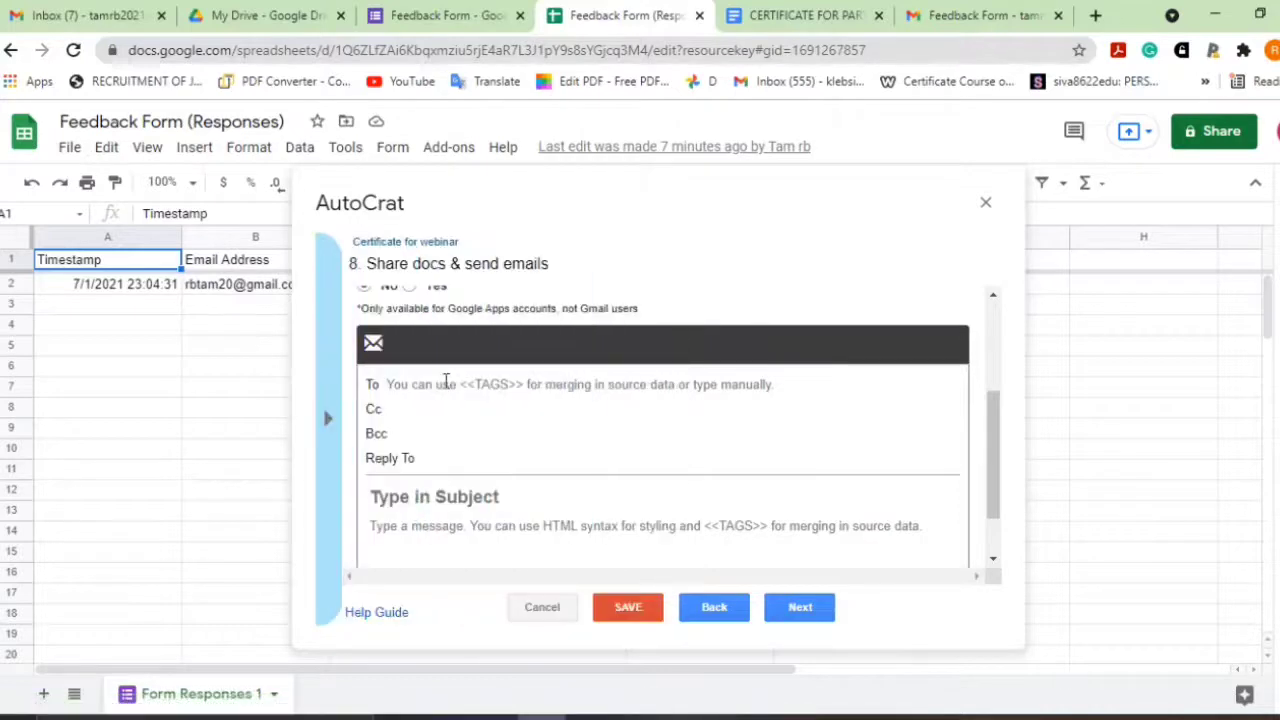
left_click(446, 383)
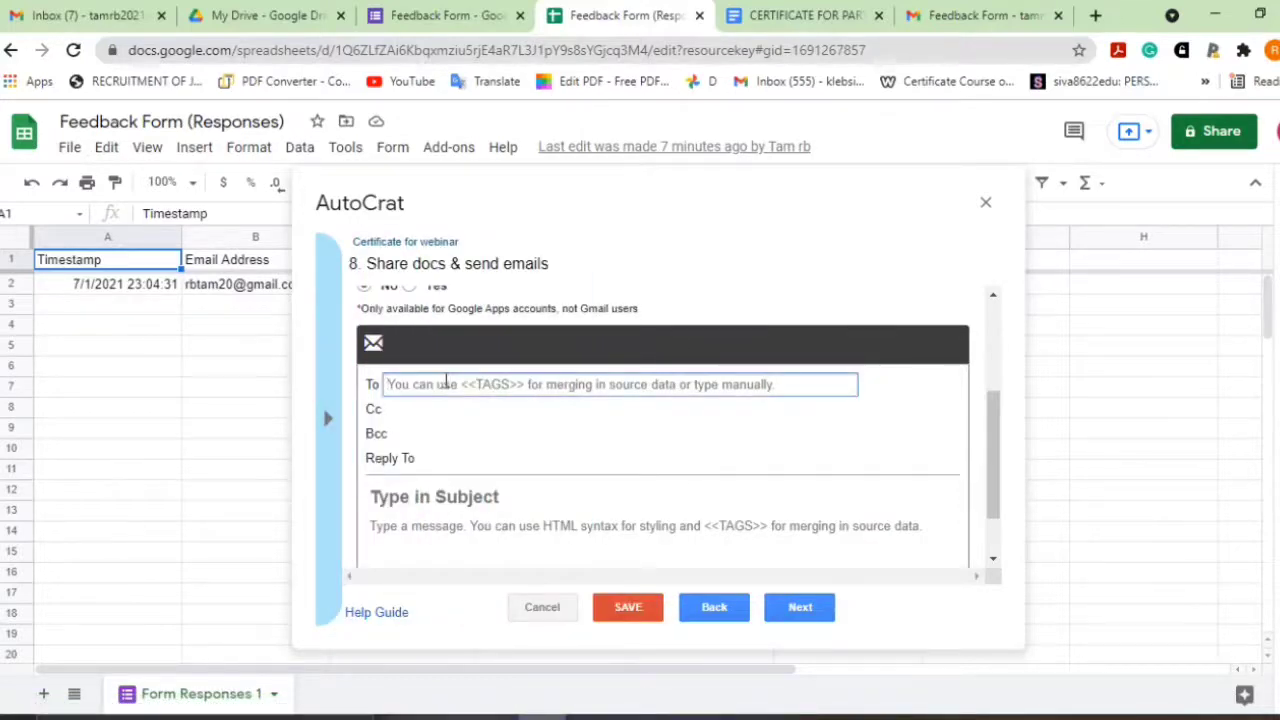
type("<<Email Address>>")
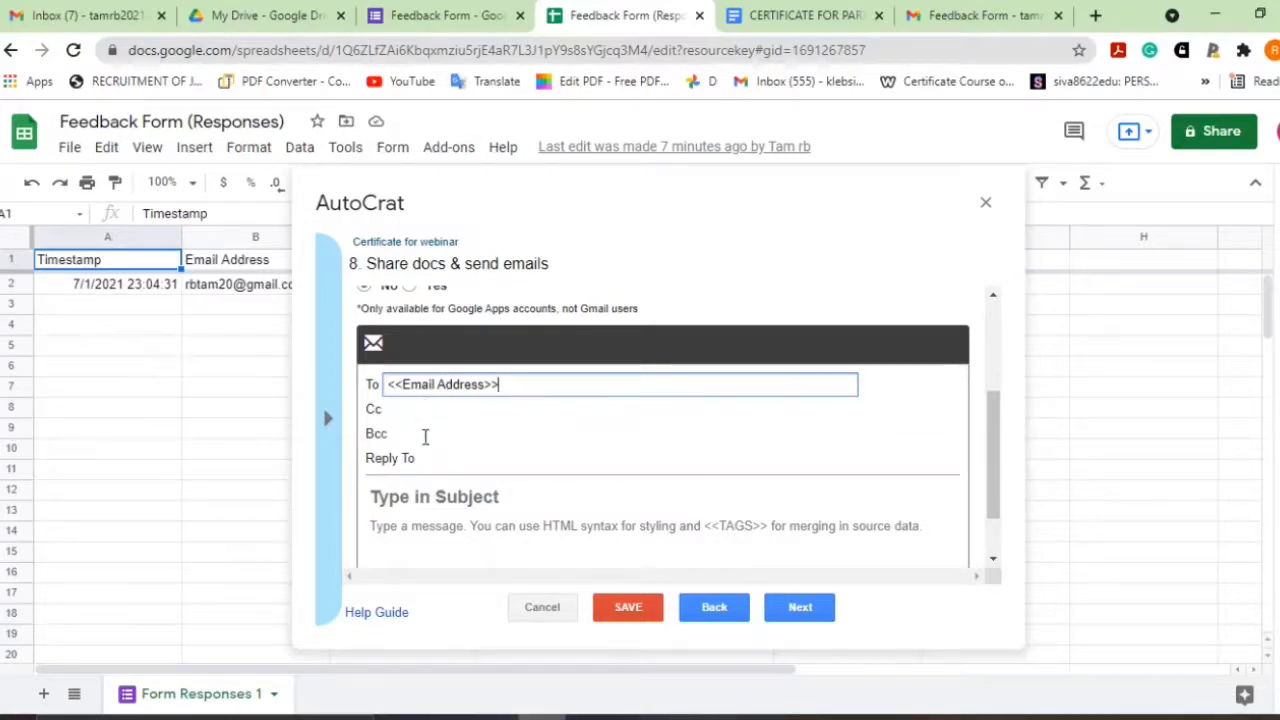
- Enter "Certificate for the National Webinar" as the email subject
scroll(451, 463, "down", 1)
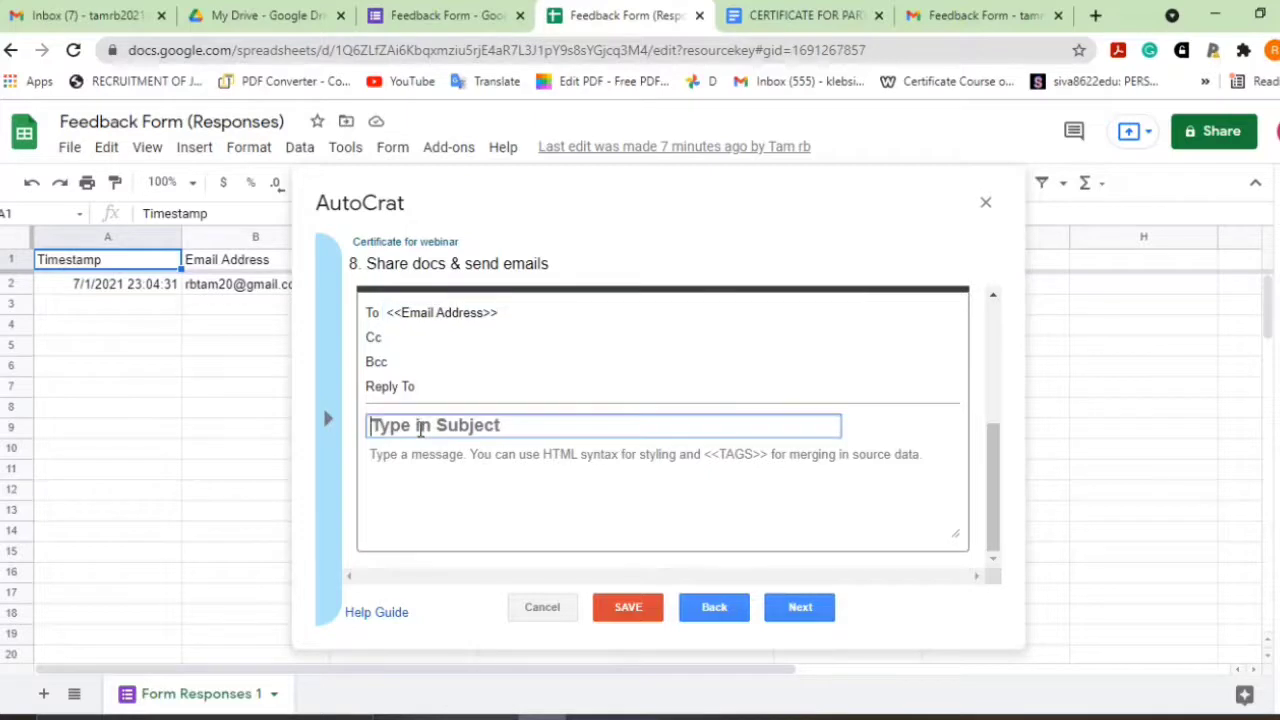
left_click(420, 425)
type("Certificate ")
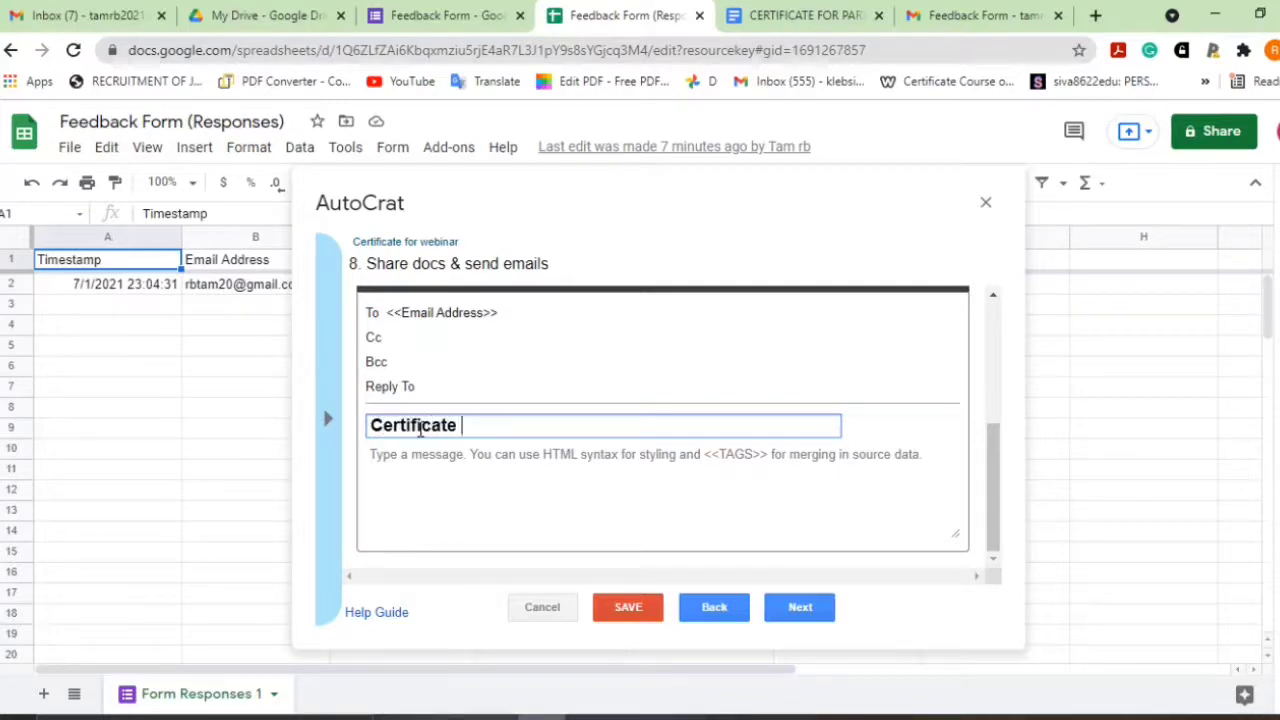
type("for the")
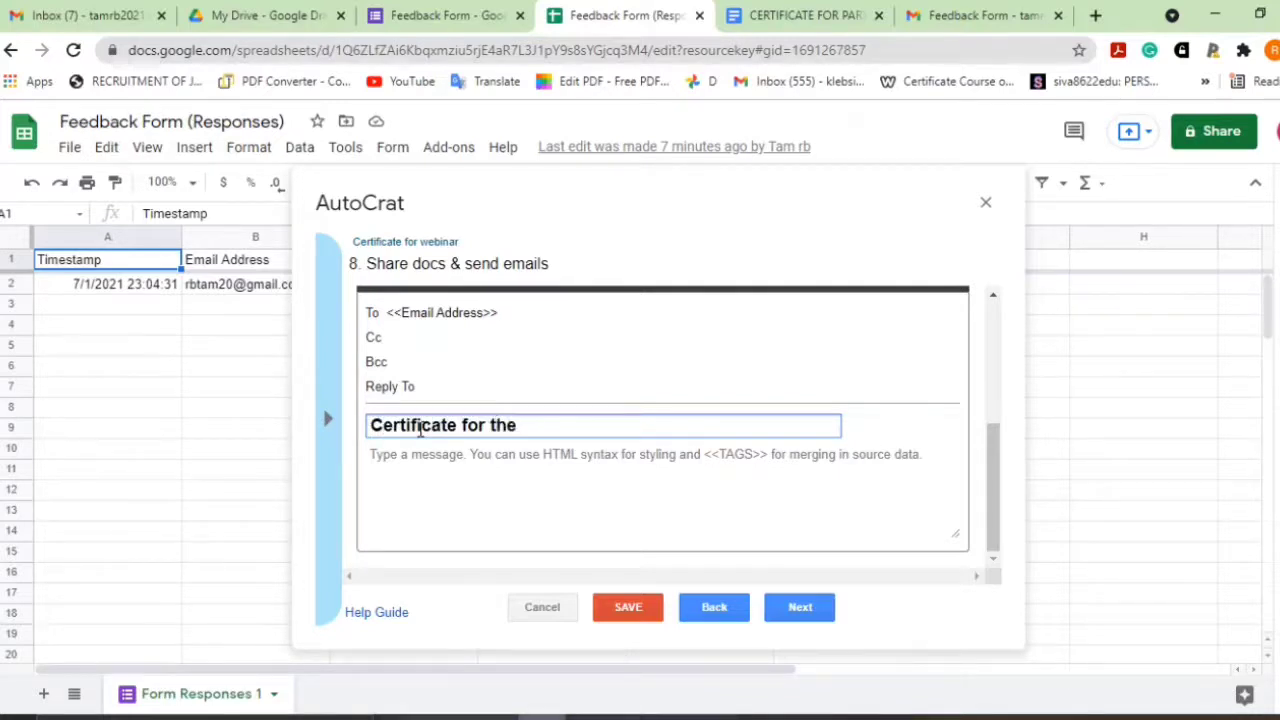
type(" National")
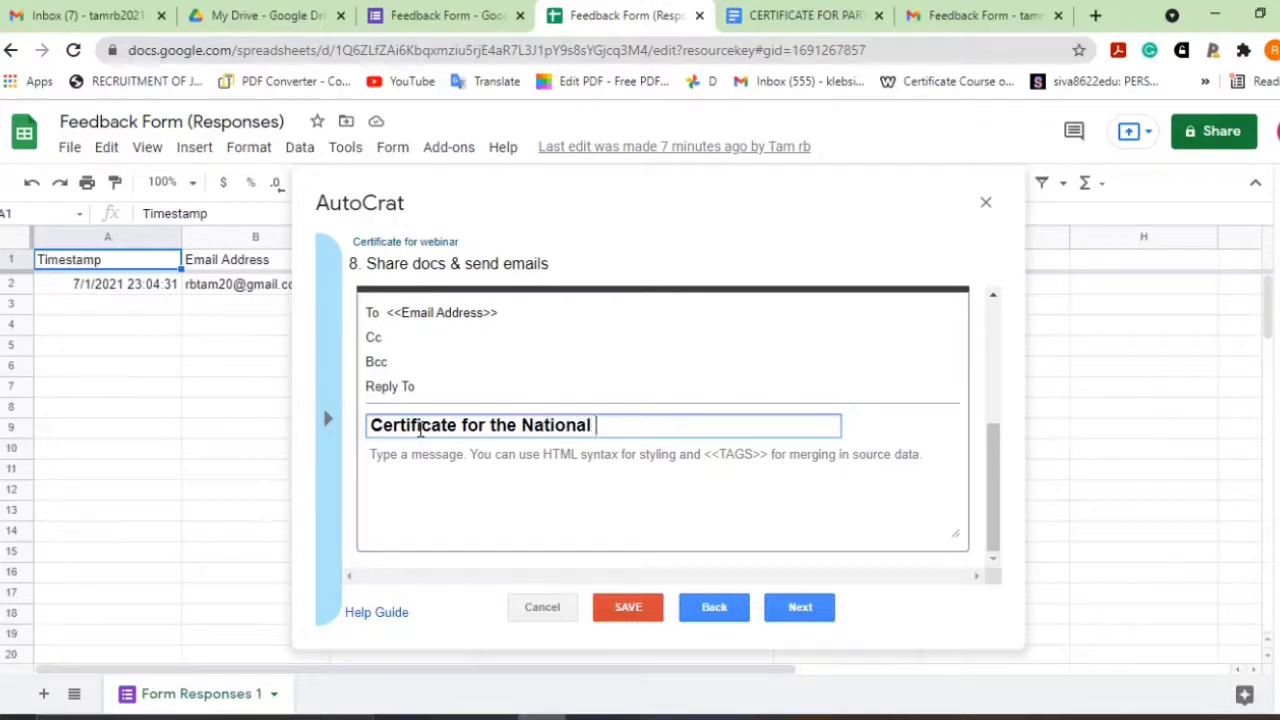
type(" Webinar")
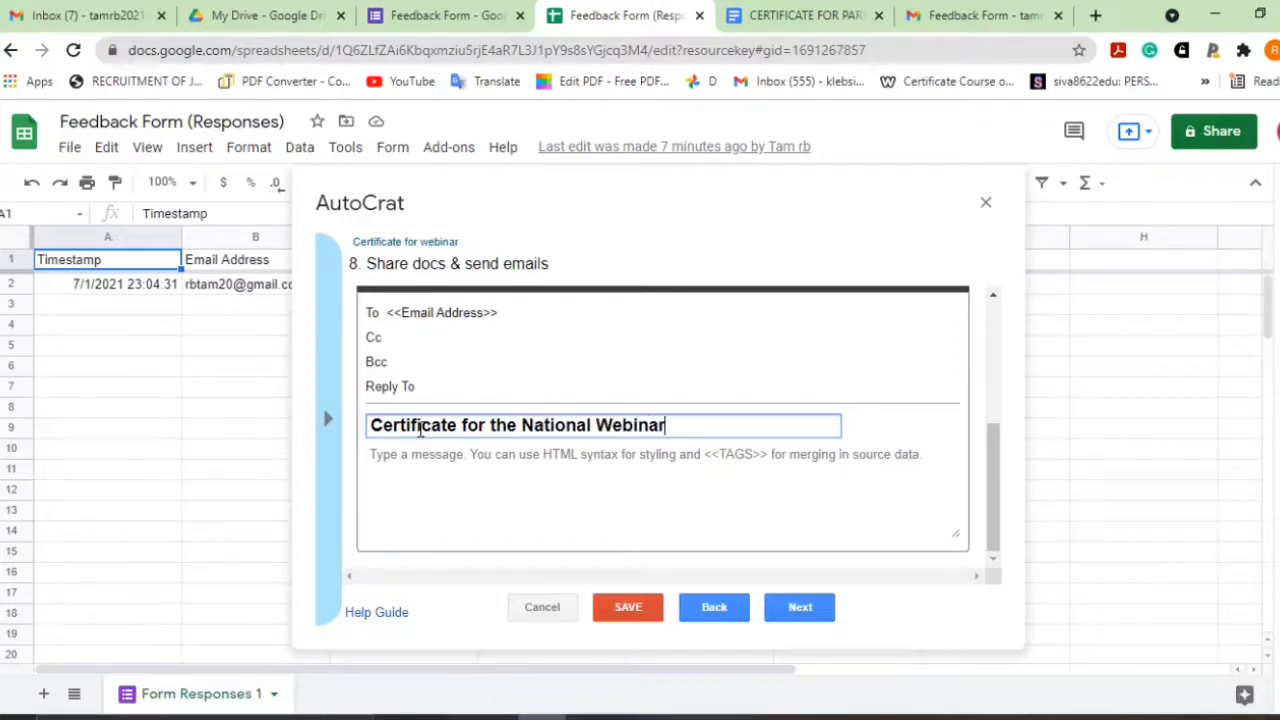
- Begin the email message with the greeting "Hi," followed by the <<Full Name>> merge tag
left_click(405, 463)
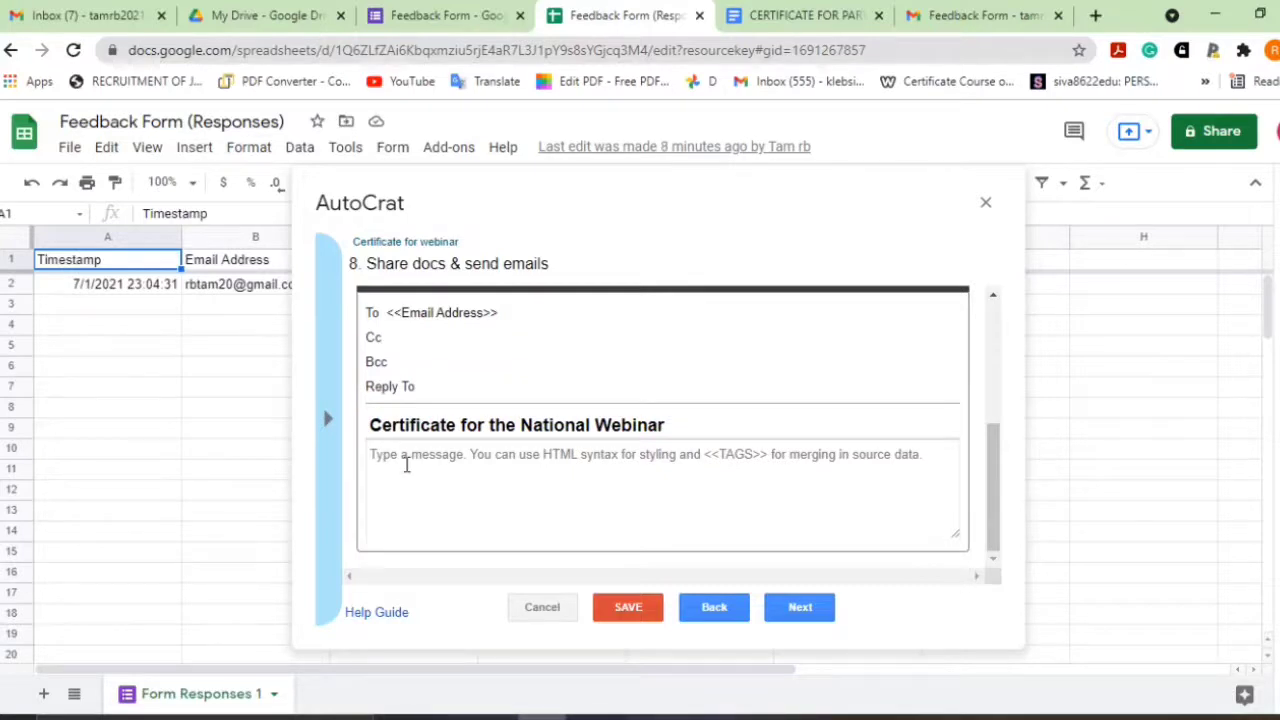
type("Hi,")
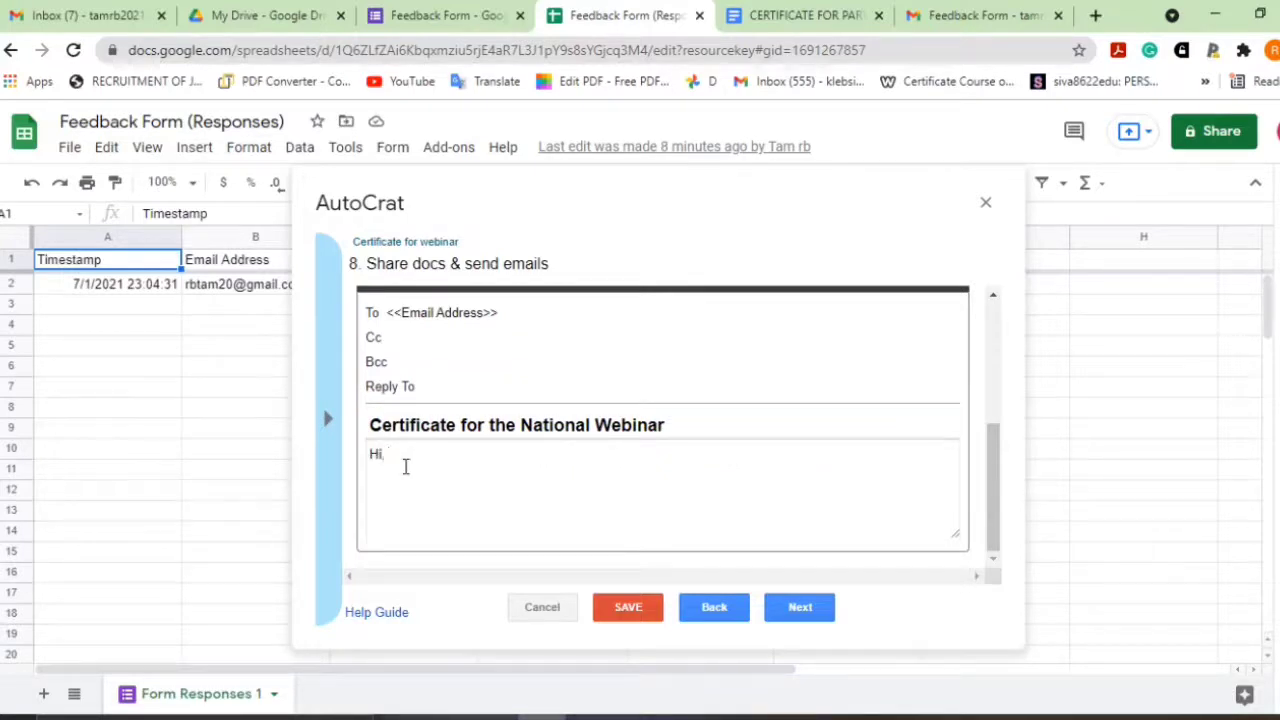
left_click(327, 421)
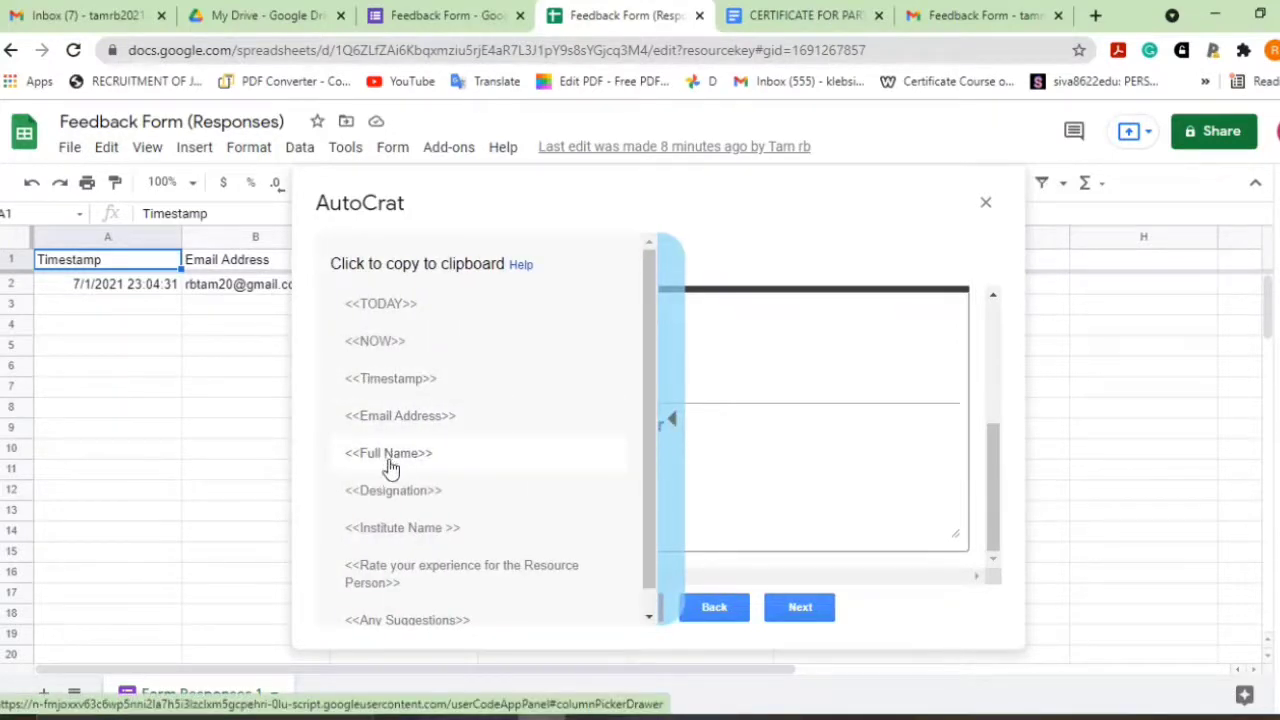
left_click(390, 455)
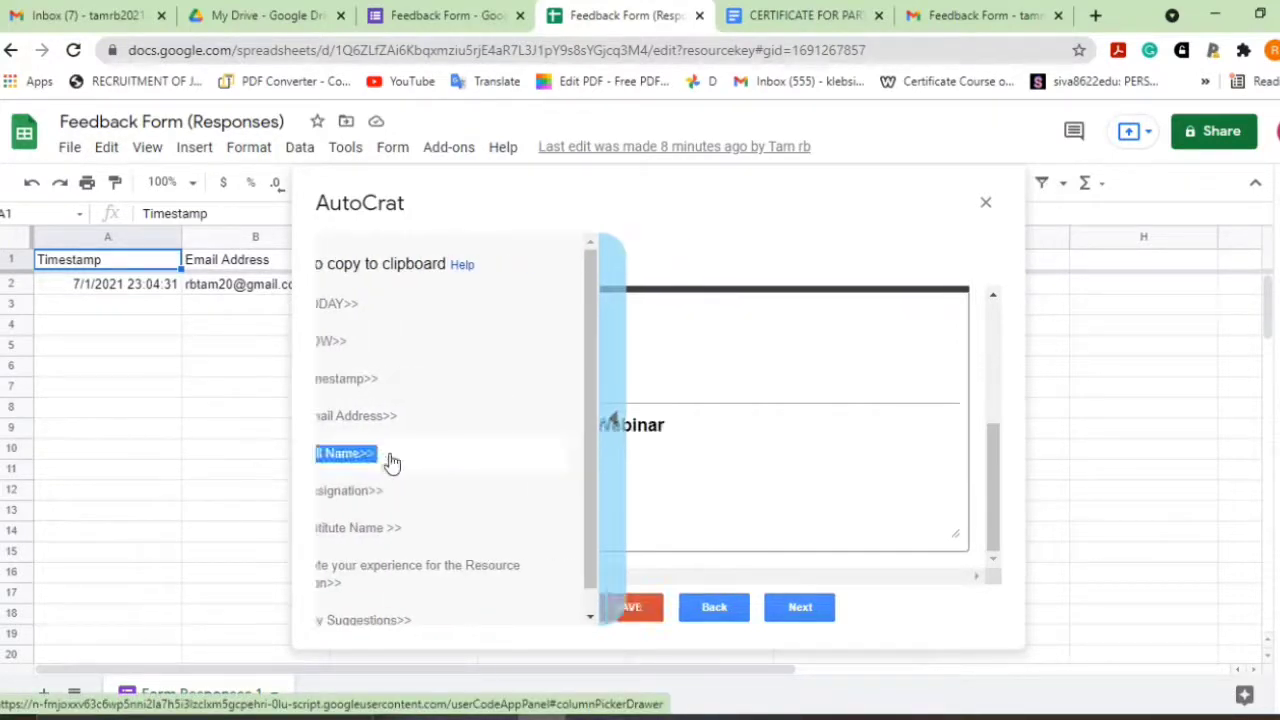
left_click(409, 452)
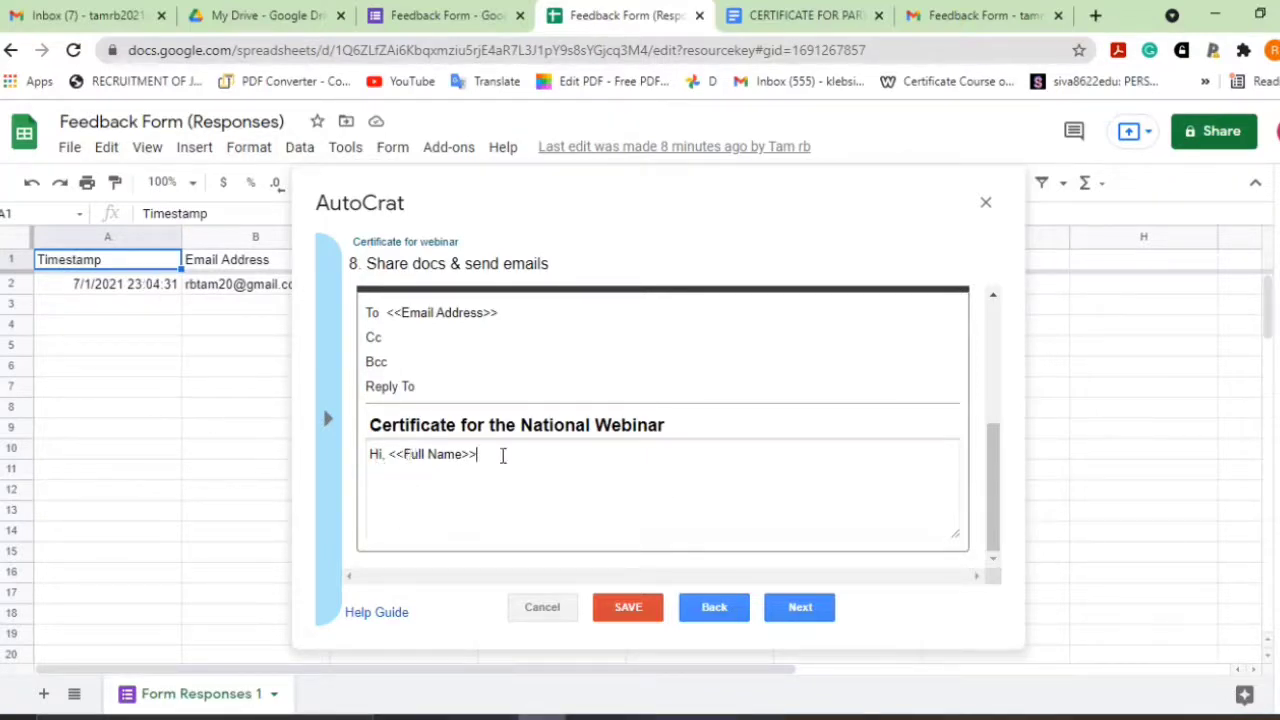
- Add "Thank you for participating in the National Webinar" after the greeting and "Your certificate is share below" on a new line of the message
type("Thank you for participating in the Na")
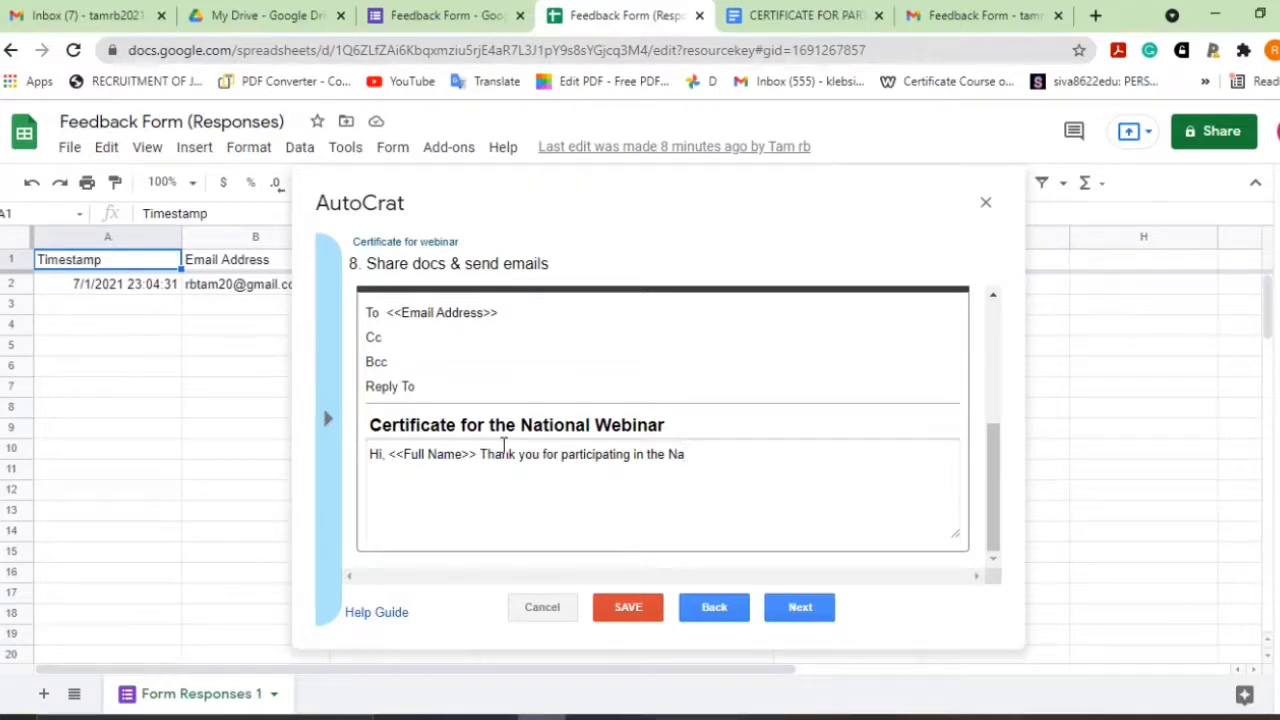
type("tion")
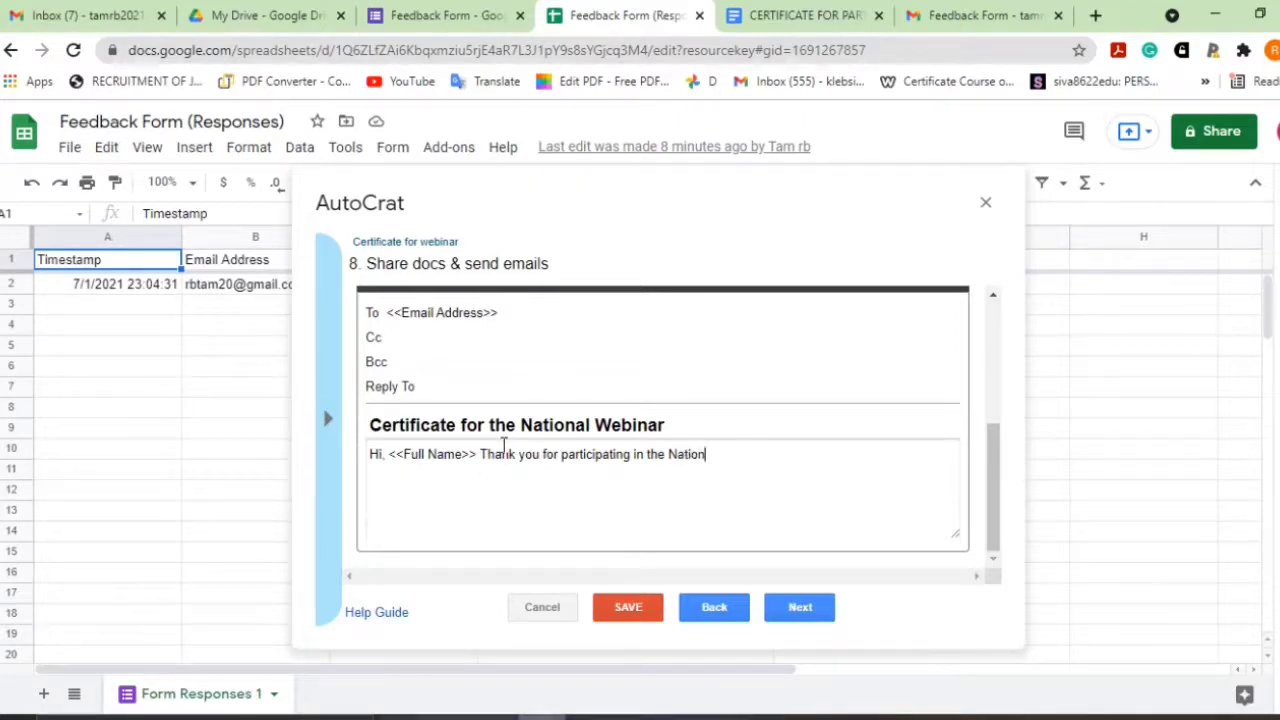
type("al Webin")
type("ar ")
type("Your certificate is share below")
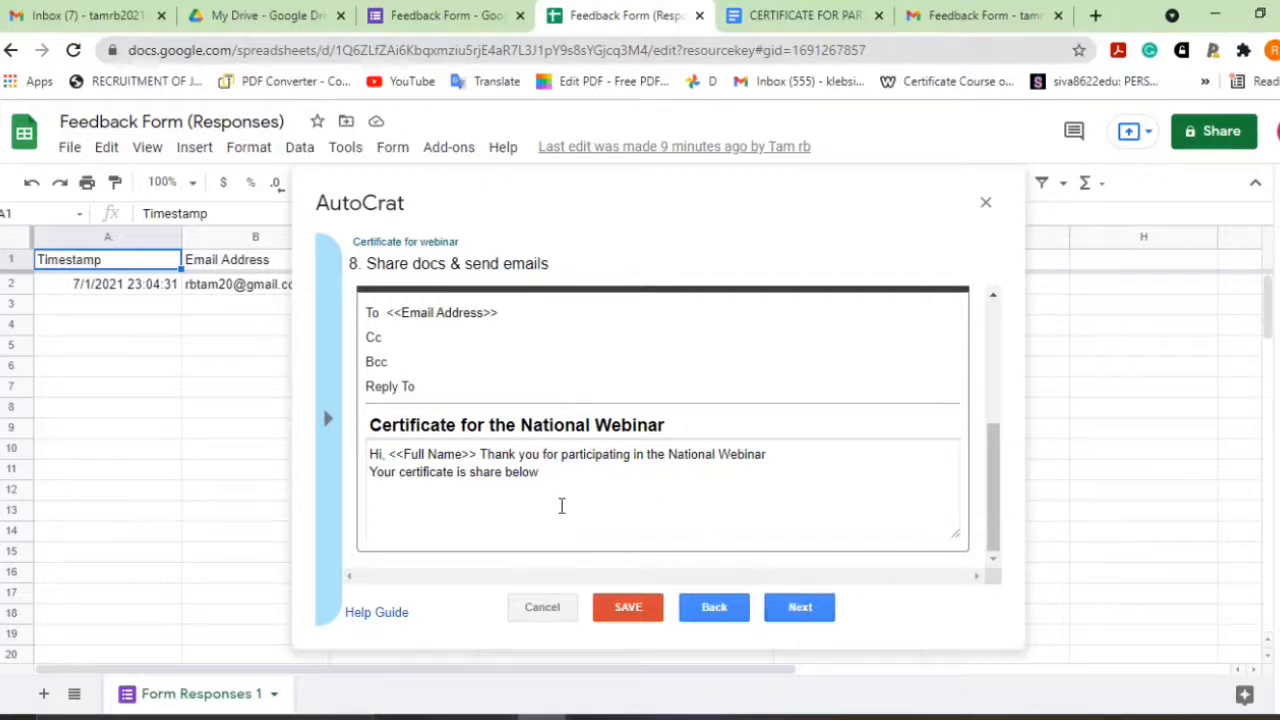
scroll(595, 418, "up", 3)
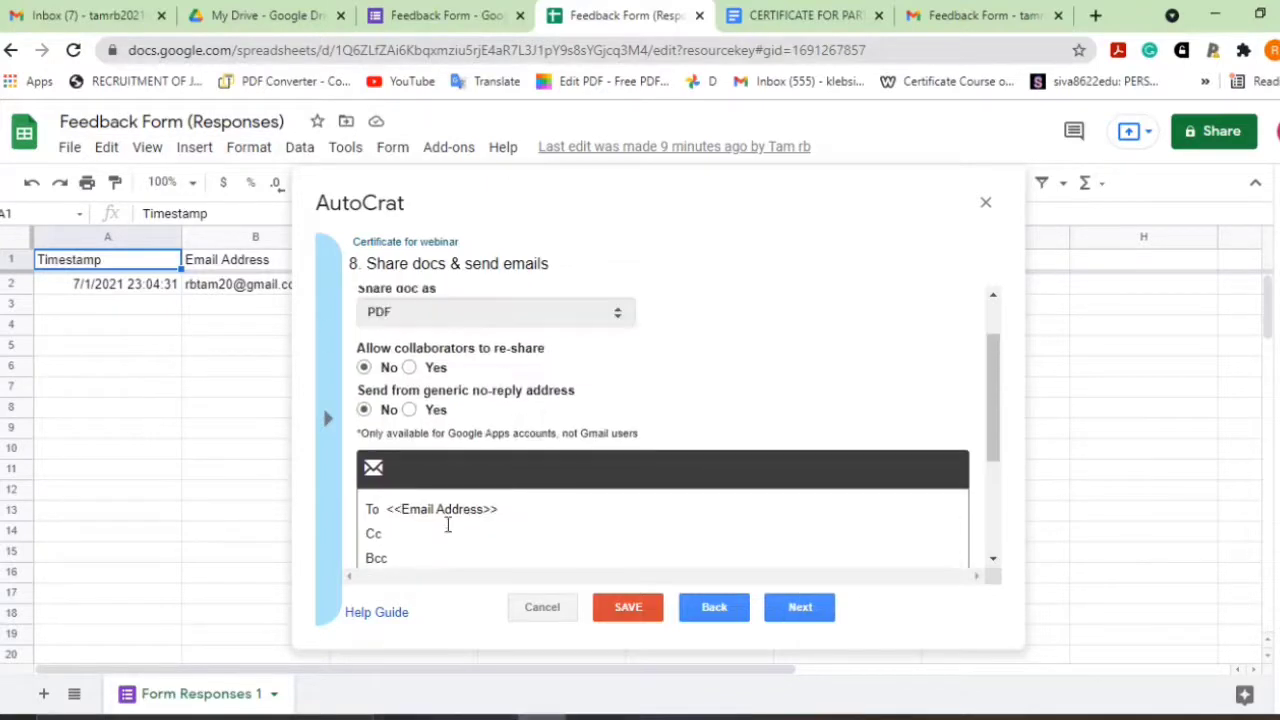
scroll(595, 418, "down", 3)
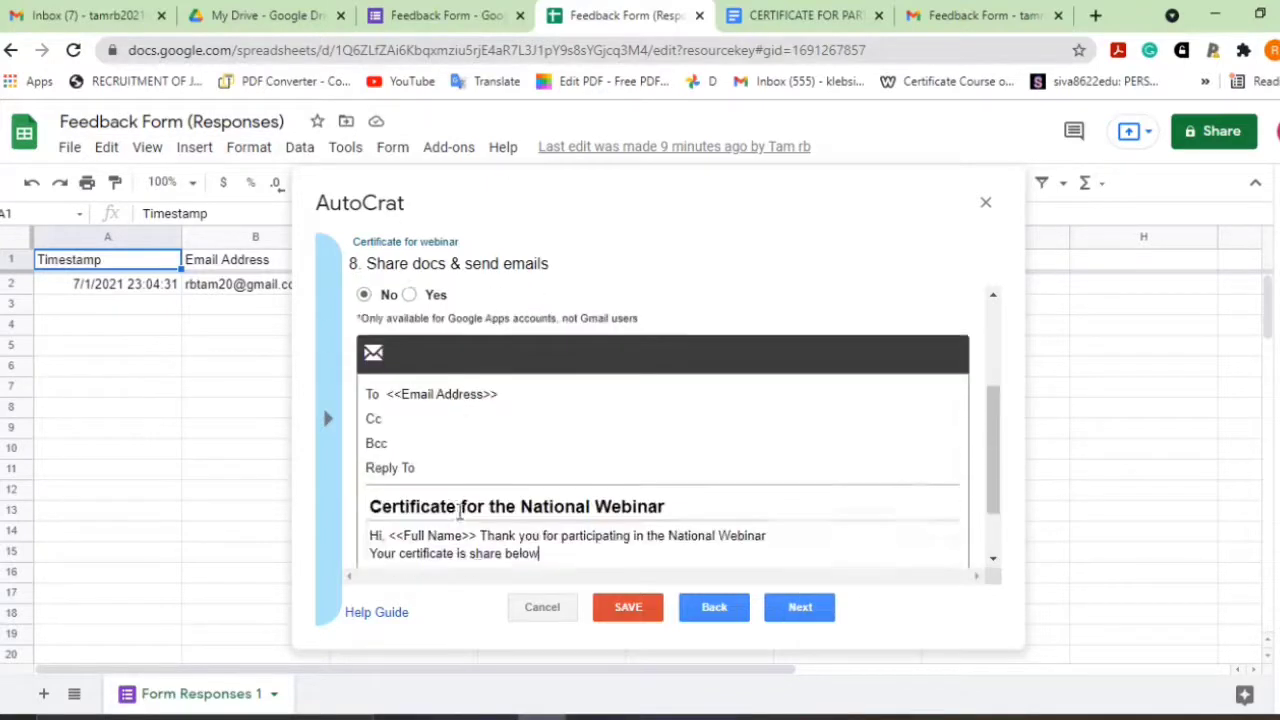
- Continue to the job triggers, set the job to run on form trigger, and save it
left_click(805, 607)
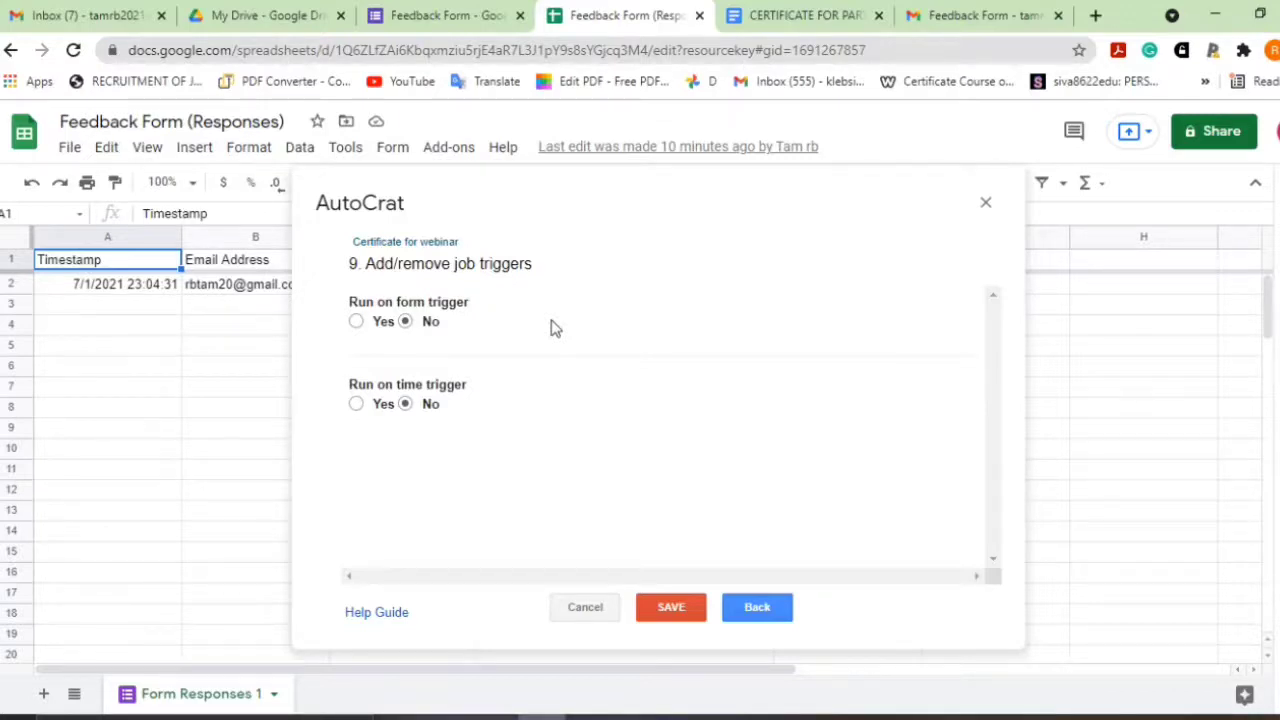
left_click(356, 321)
left_click(676, 612)
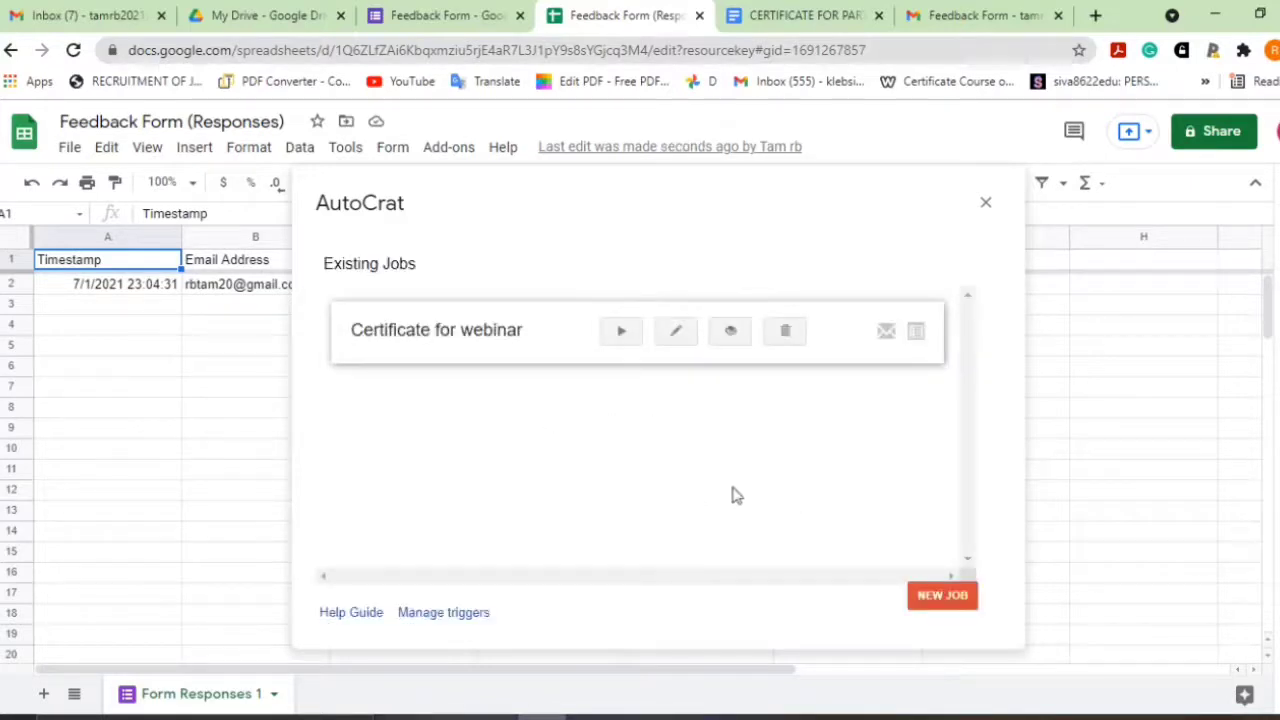
- Preview the details of the "Certificate for webinar" job and close Autocrat
left_click(733, 333)
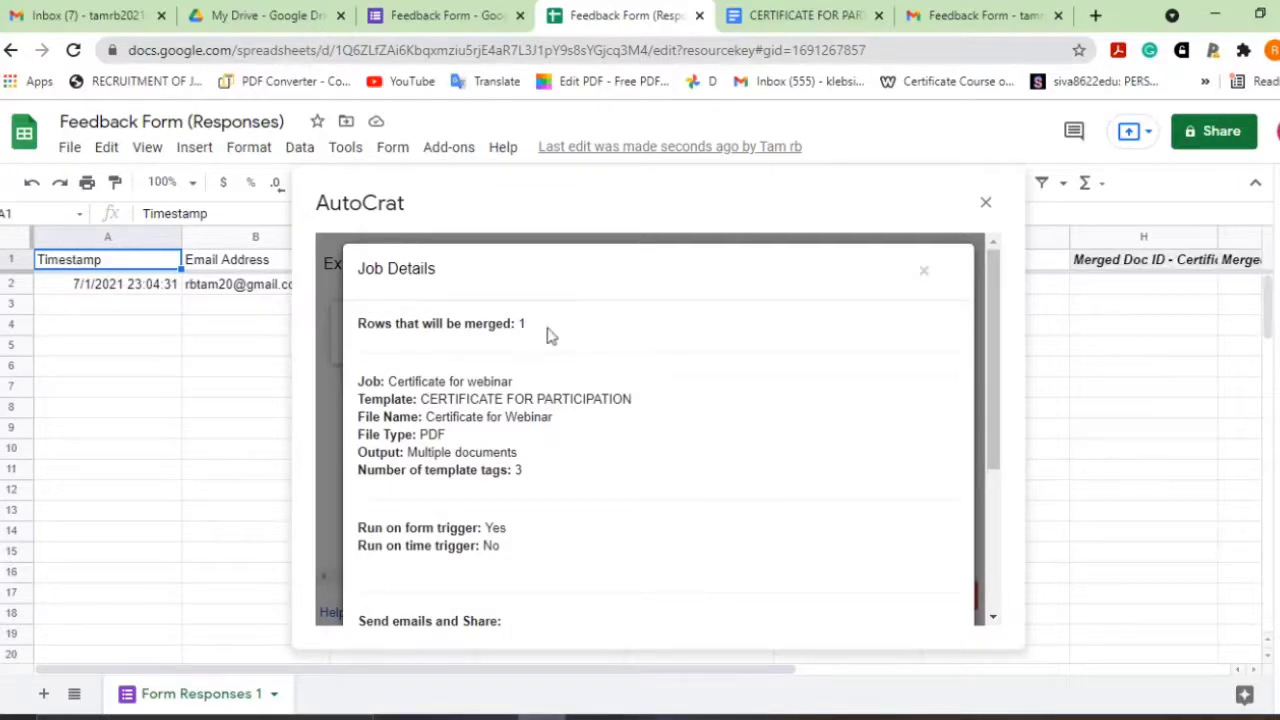
left_click(928, 273)
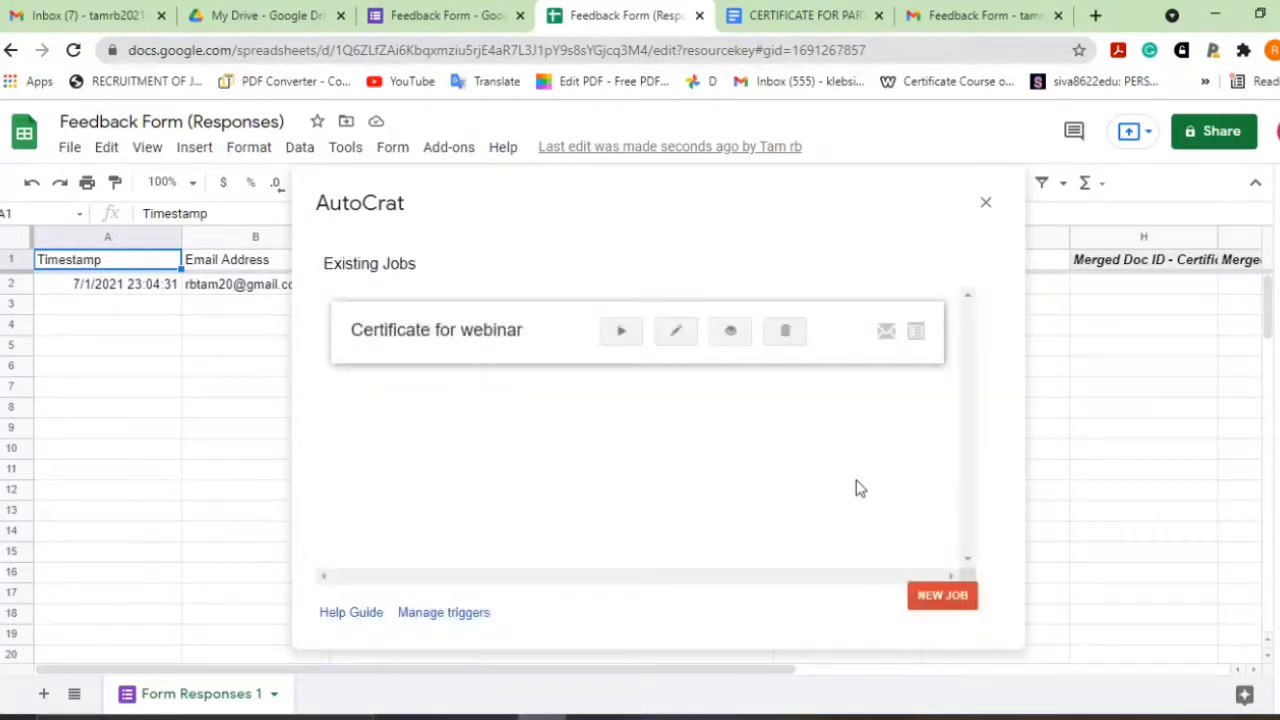
left_click(986, 205)
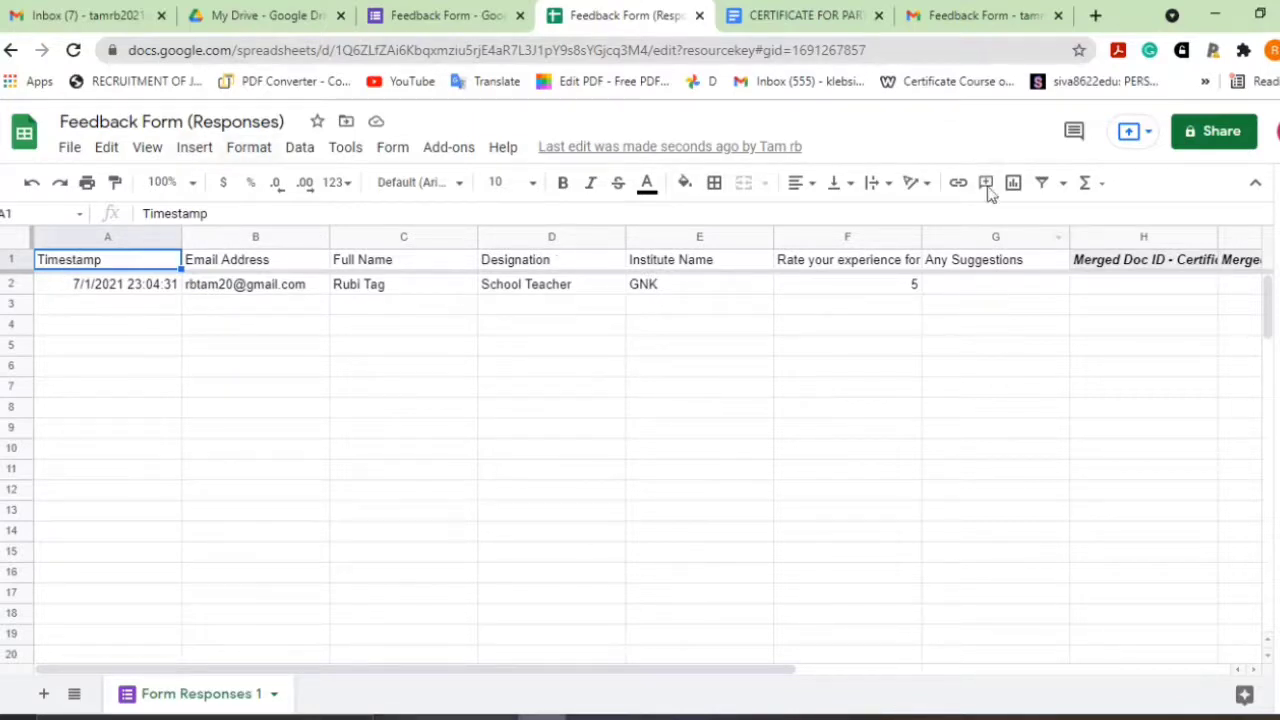
- Switch to the Gmail invitation for the Feedback Form and open the form to fill it out
left_click(978, 12)
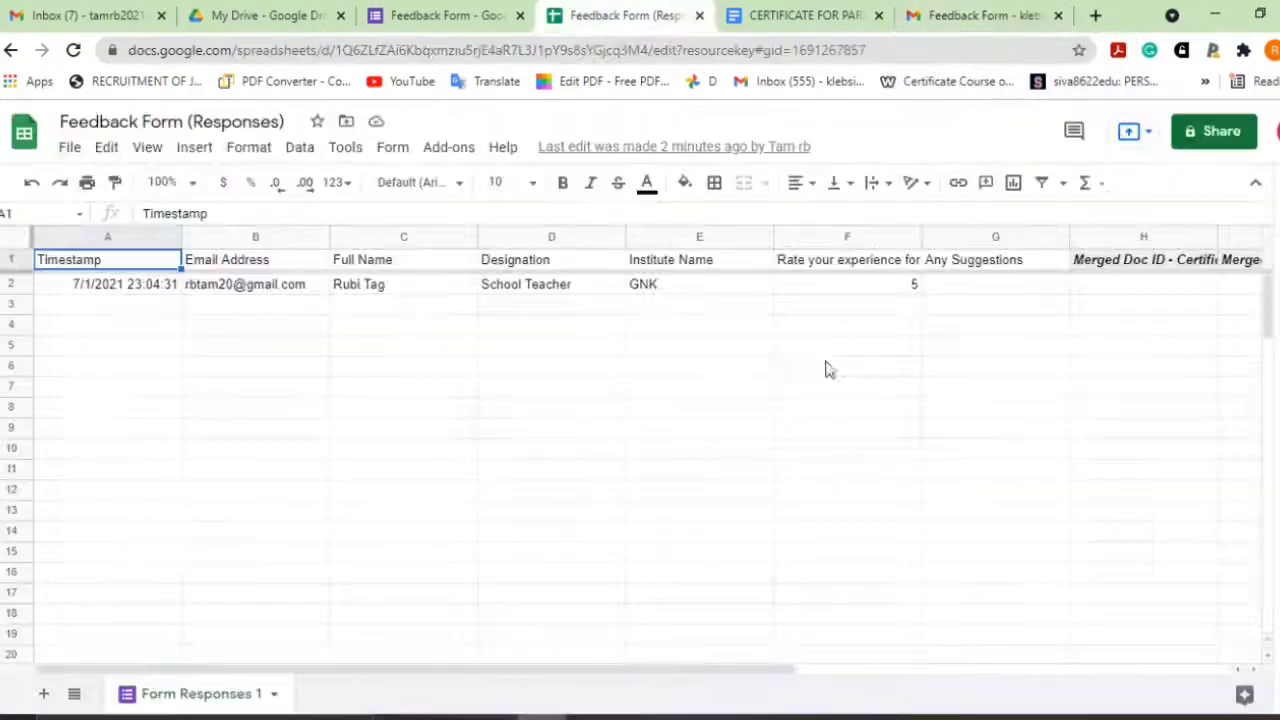
left_click(449, 12)
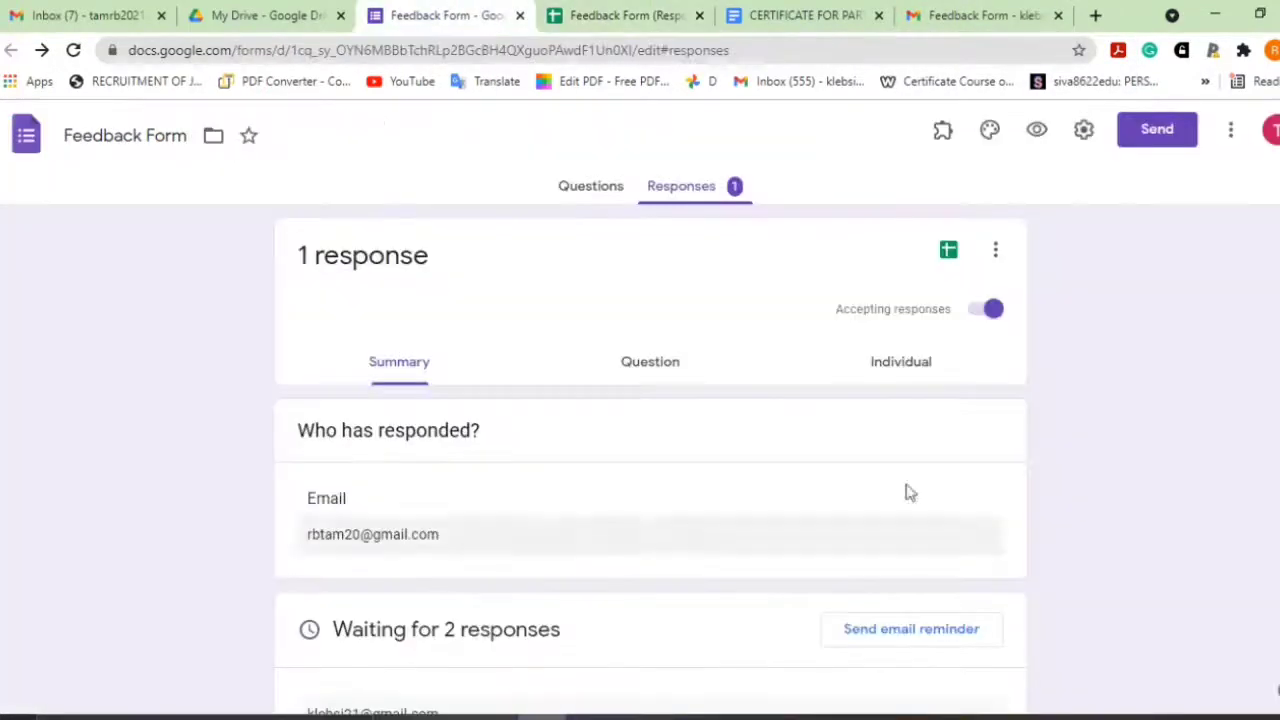
left_click(800, 12)
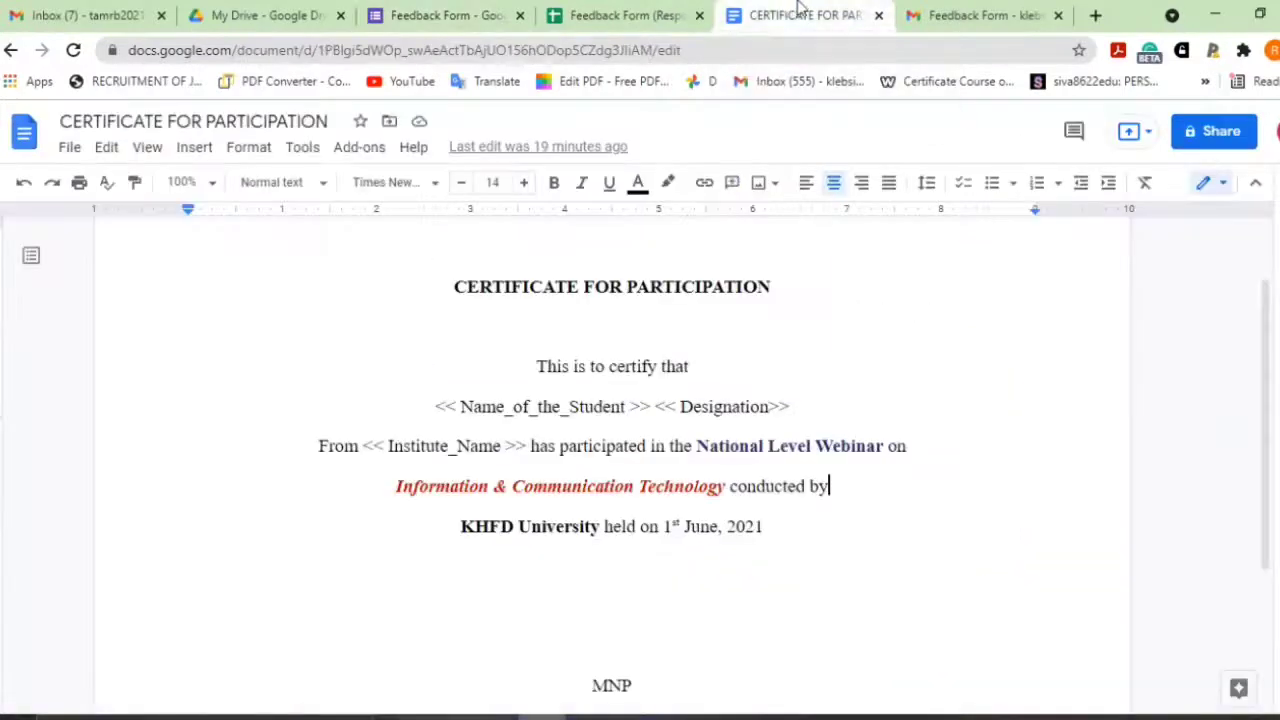
left_click(962, 12)
scroll(714, 472, "down", 2)
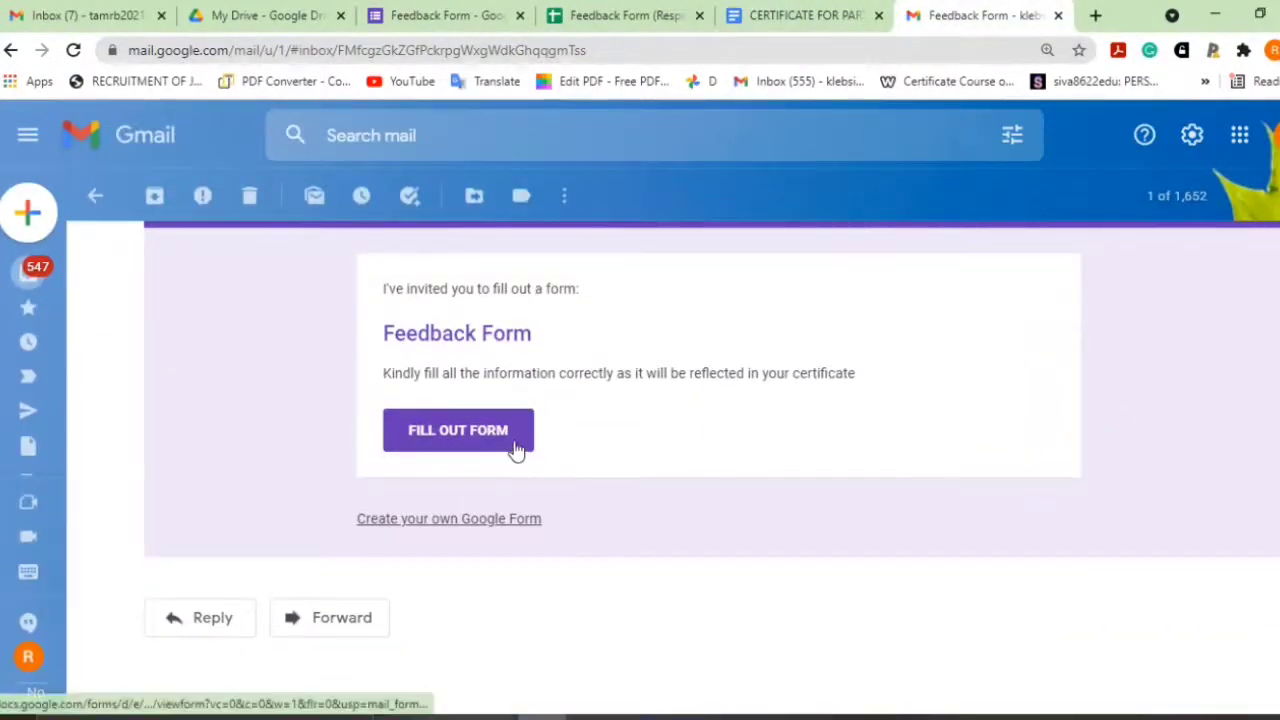
left_click(498, 441)
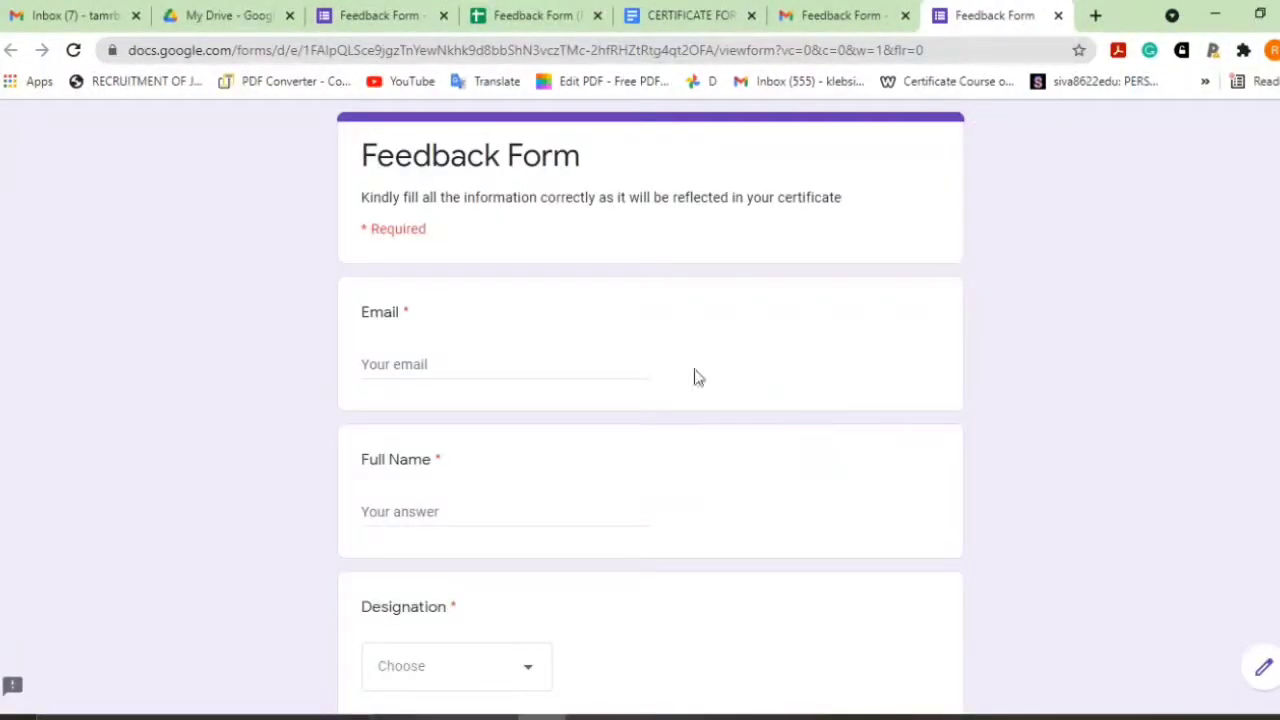
- Fill in the respondent's email address and full name in the Feedback Form
left_click(492, 368)
left_click(466, 408)
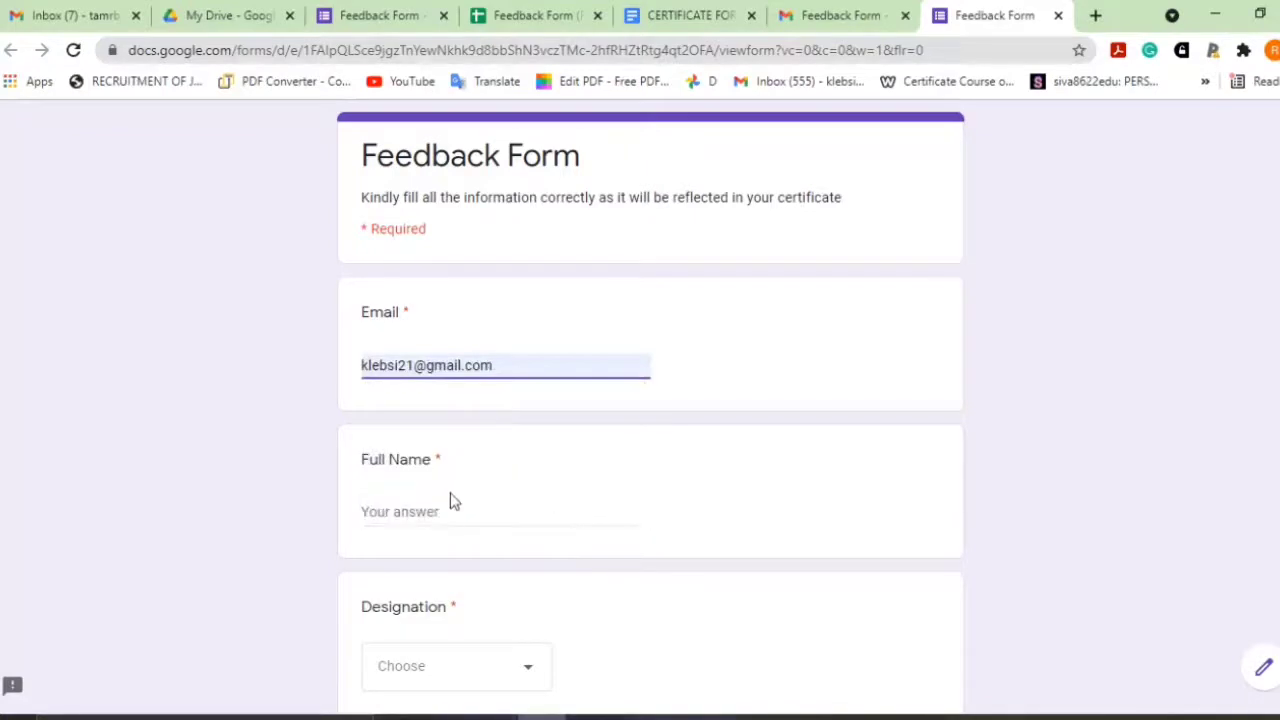
left_click(448, 510)
type("Ru")
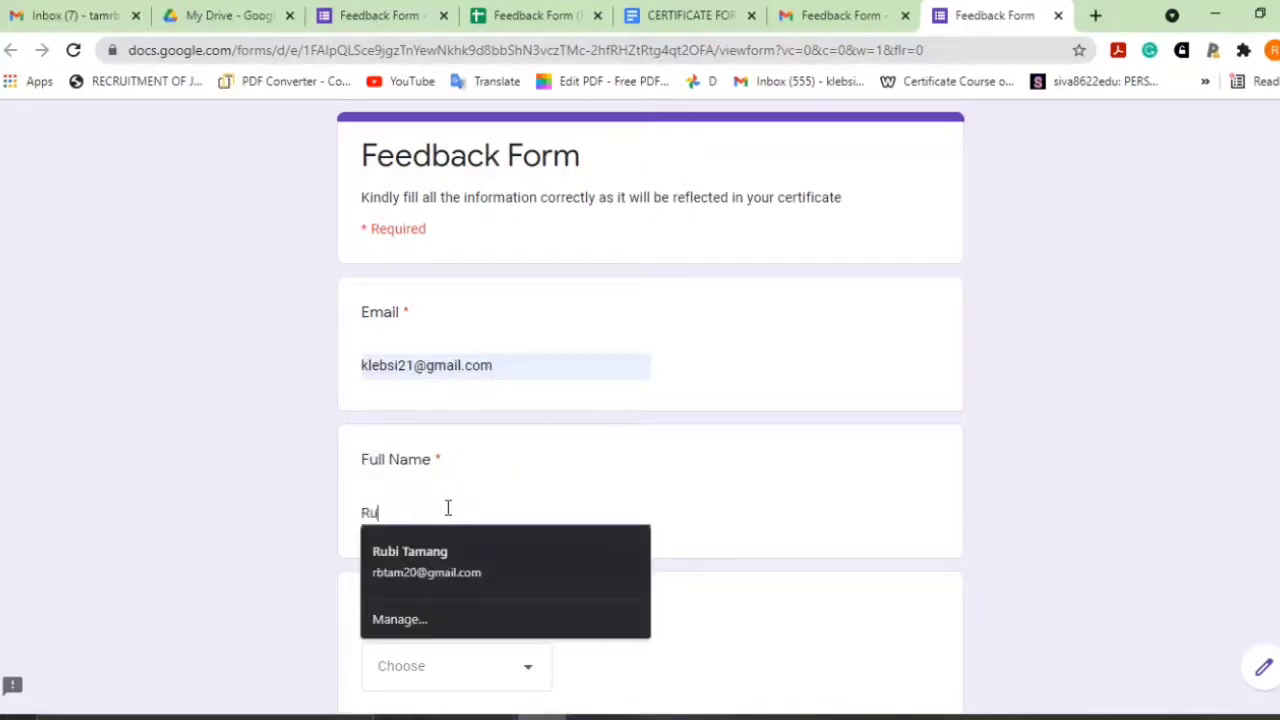
key("BackSpace")
key("BackSpace")
type("Gh")
- Set the designation to Research Scholar and enter "Hfdvjd" as the institute name in the Feedback Form
scroll(537, 434, "down", 3)
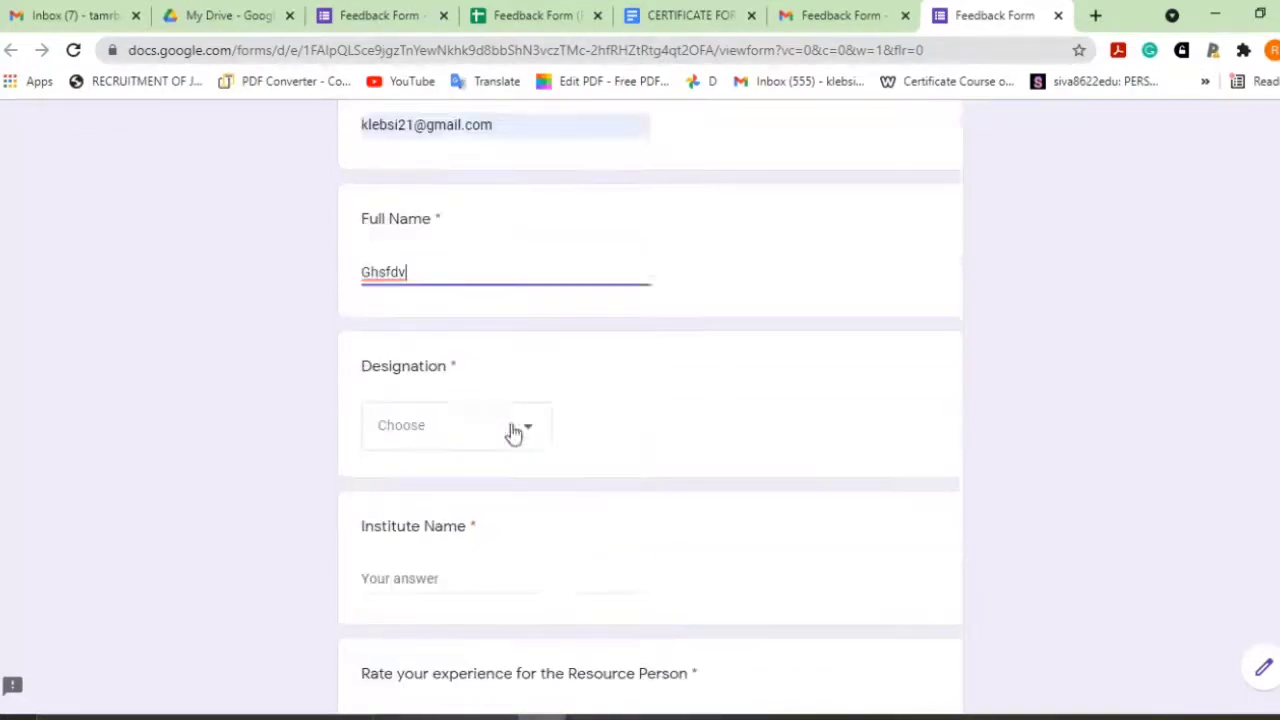
left_click(486, 378)
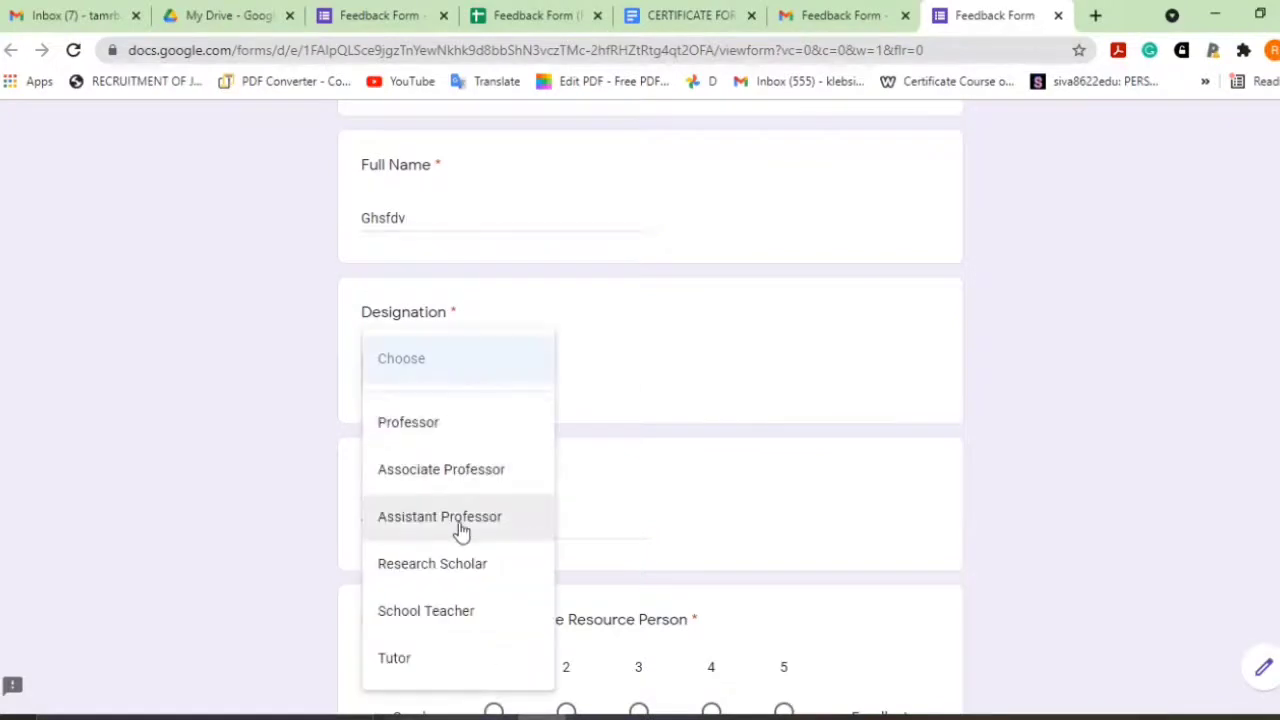
left_click(463, 564)
scroll(595, 355, "down", 2)
left_click(526, 327)
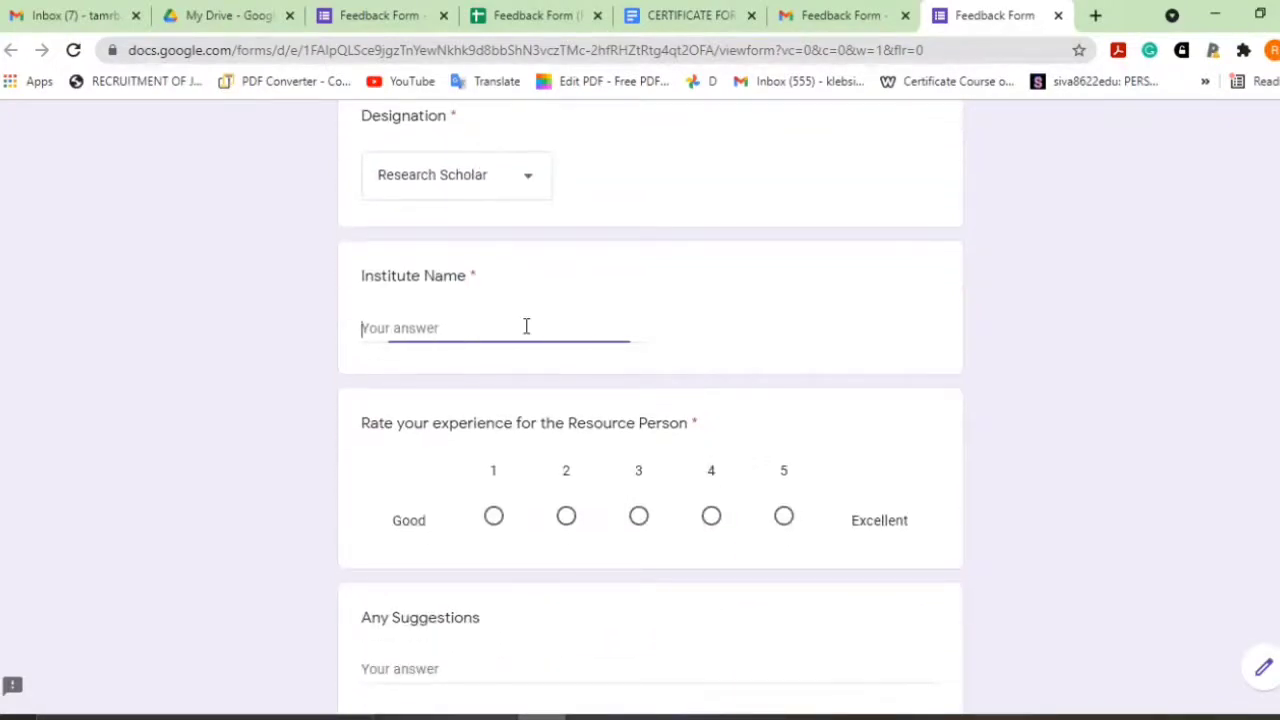
type("Hfdvjd")
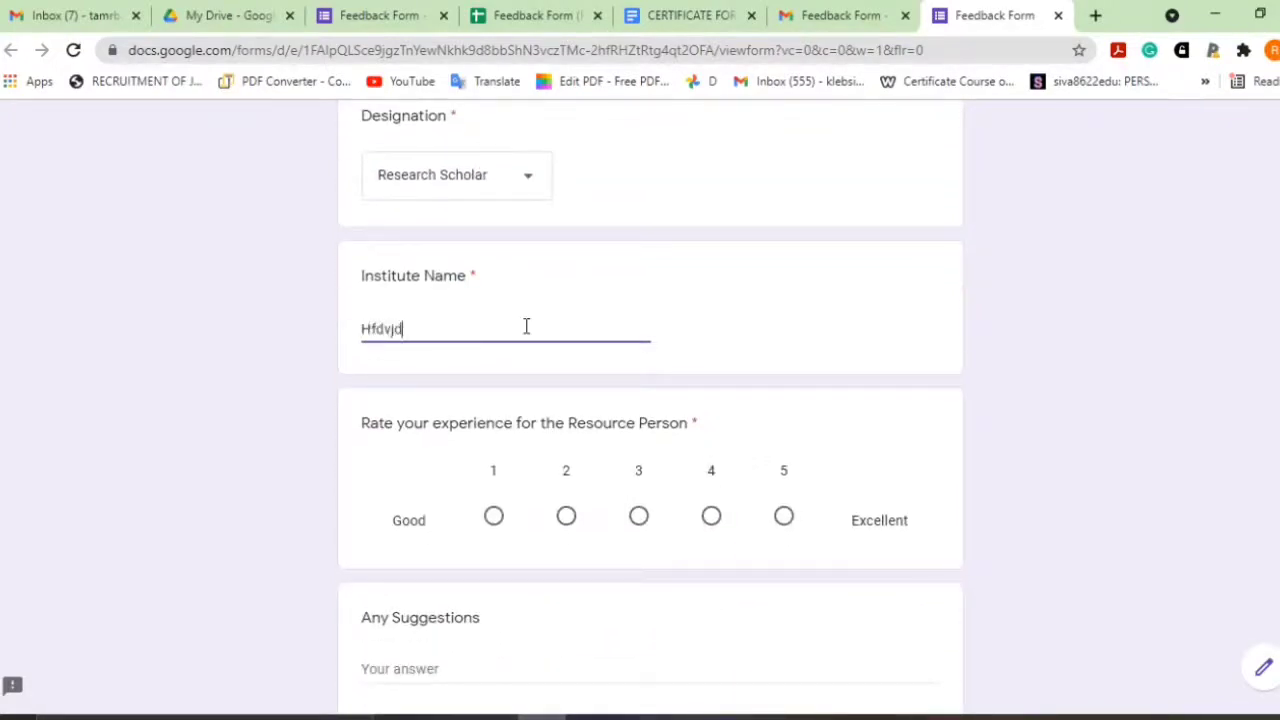
- Rate the experience for the Resource Person as 5 and submit the Feedback Form
left_click(783, 515)
scroll(418, 445, "down", 2)
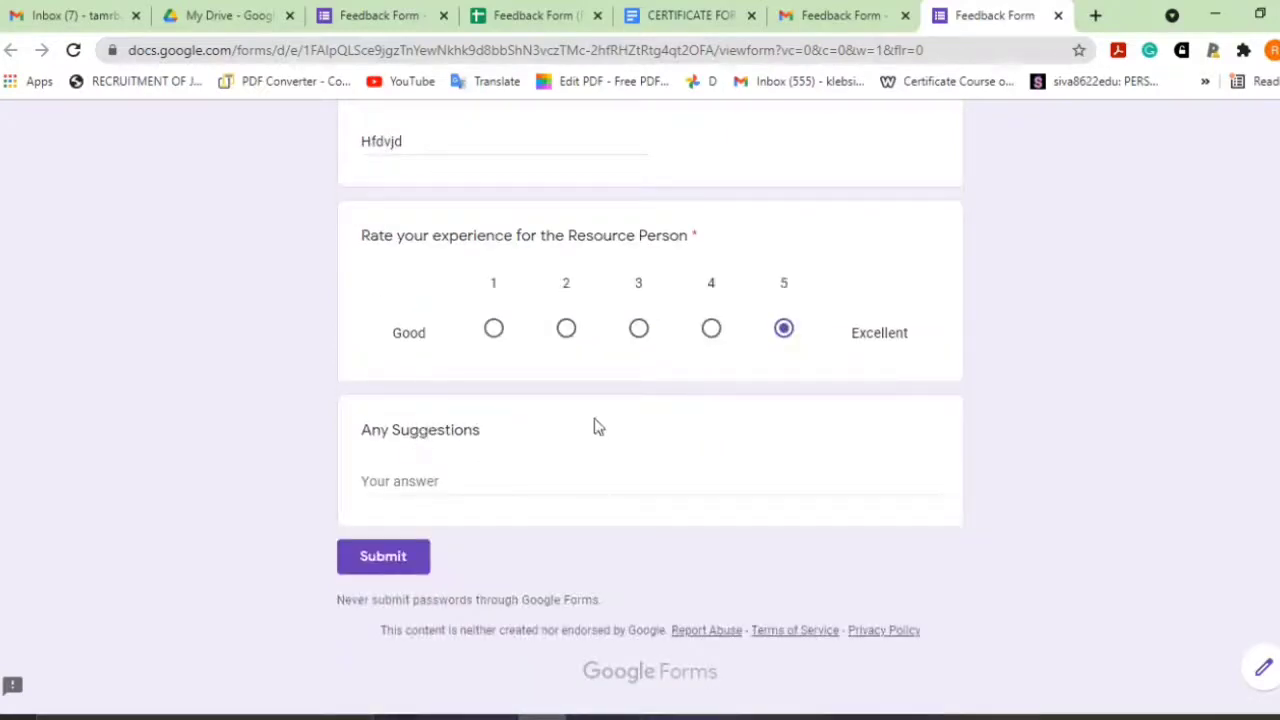
left_click(396, 558)
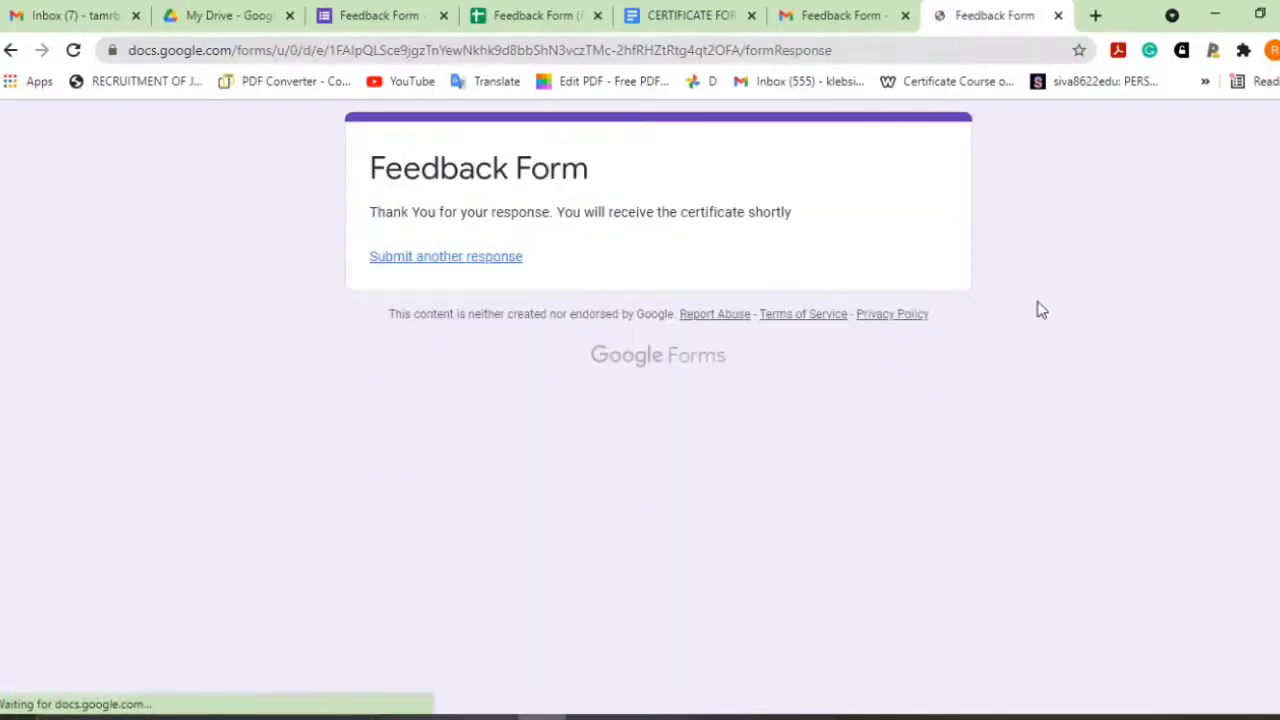
- Switch to Gmail, reload the inbox and open the "Certificate for the National Webinar" email
left_click(840, 15)
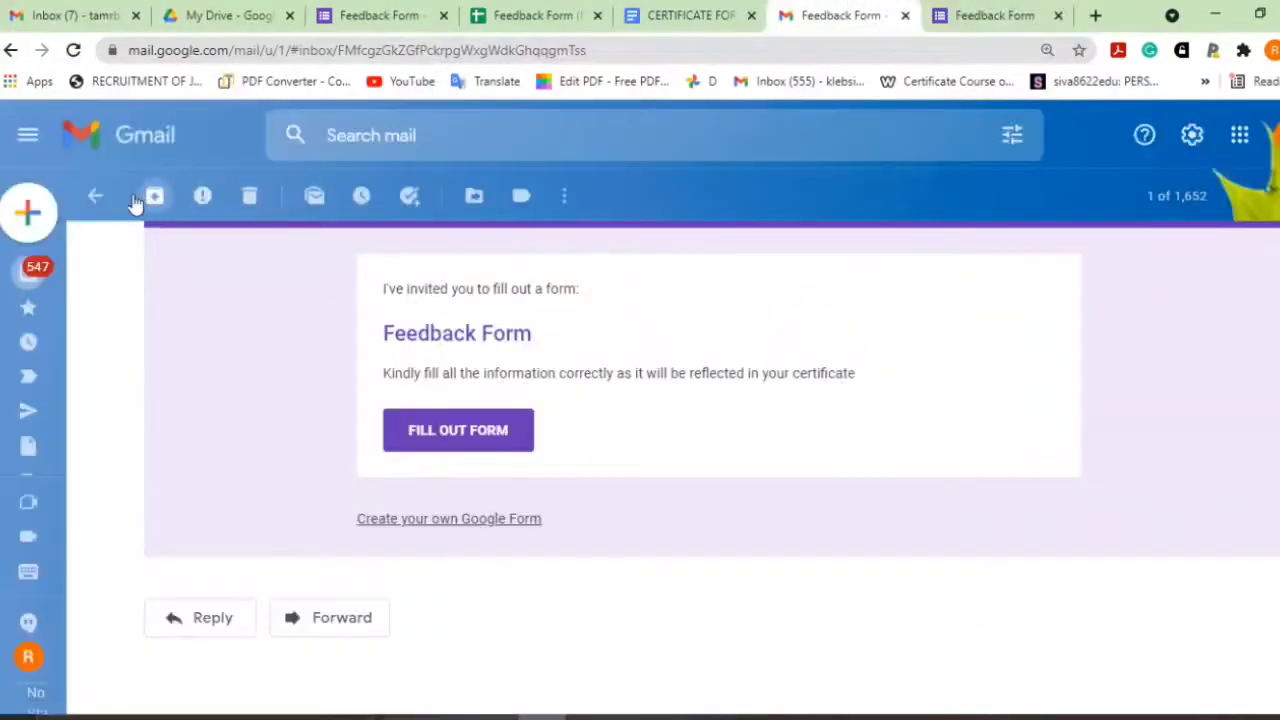
left_click(95, 195)
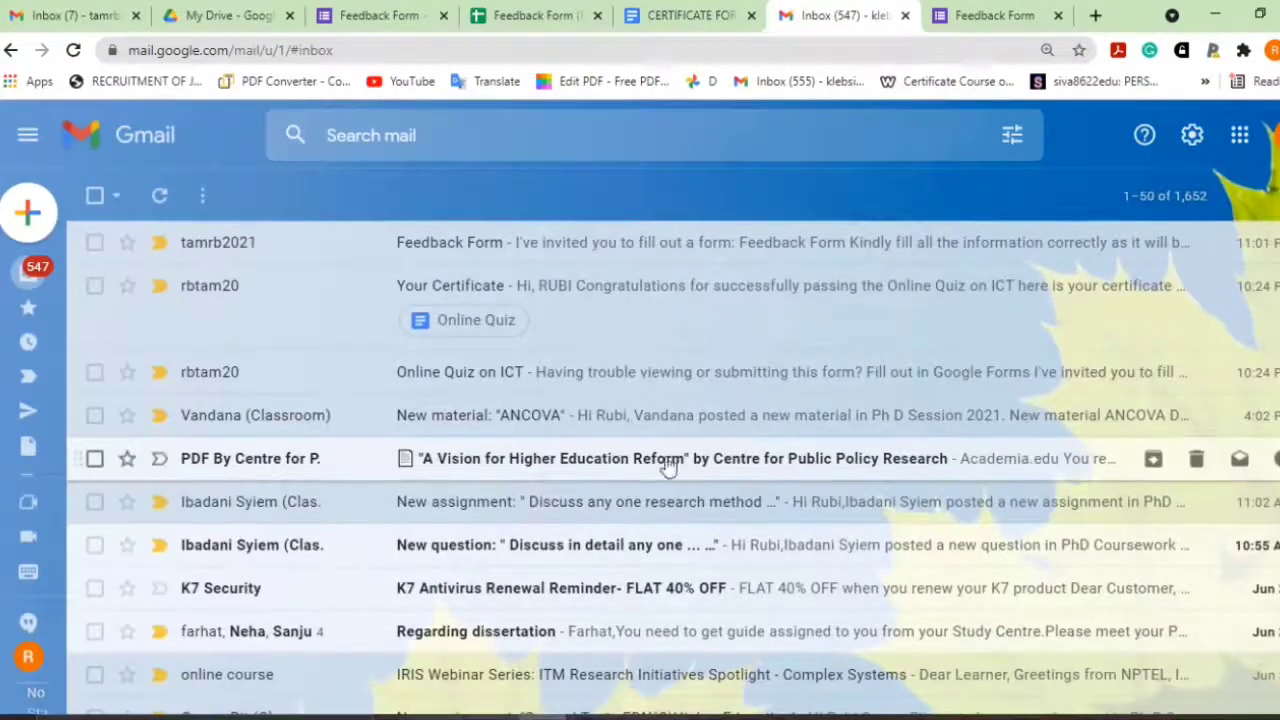
left_click(73, 51)
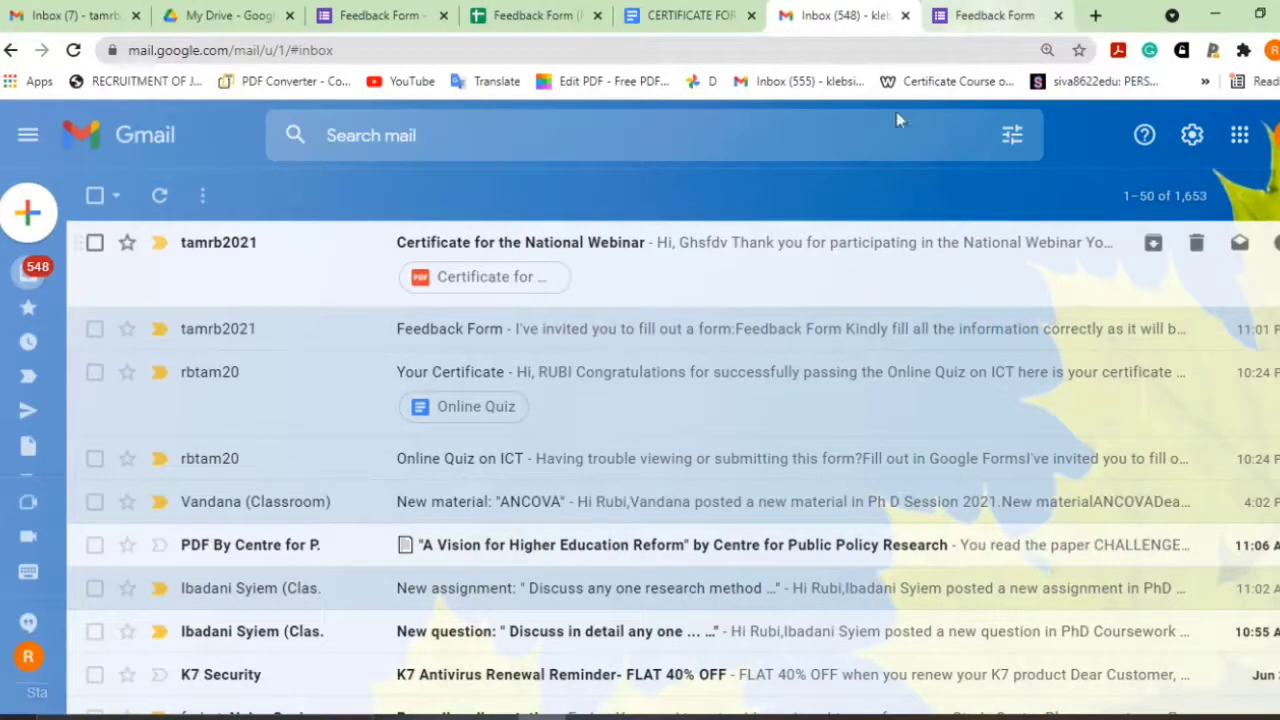
double_click(652, 262)
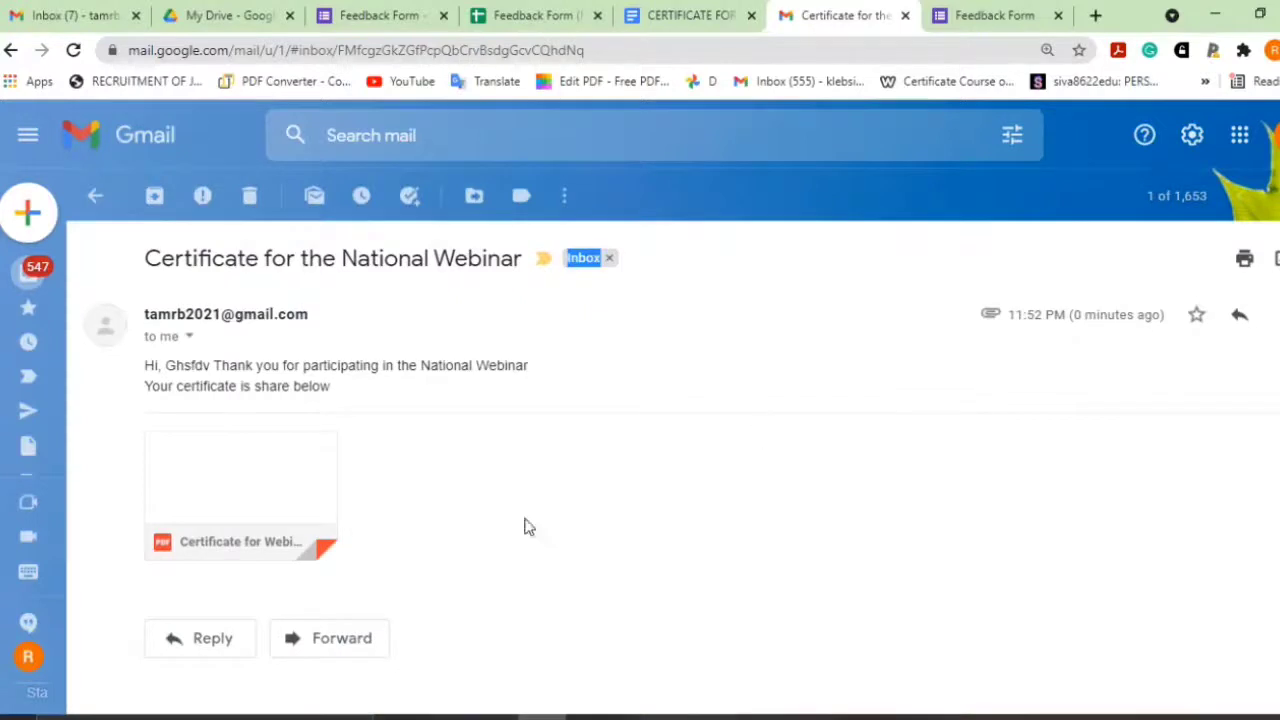
- View the attached certificate PDF and compare it with the CERTIFICATE FOR PARTICIPATION template in Google Docs
left_click(214, 472)
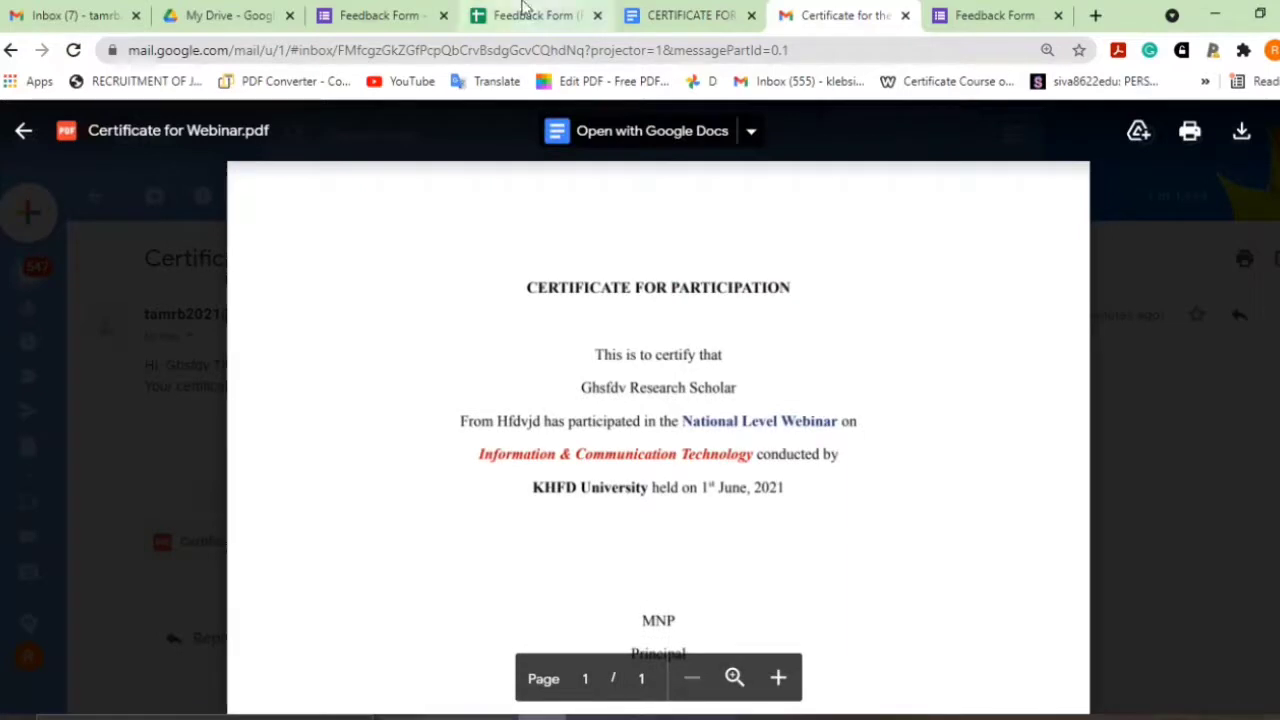
left_click(668, 15)
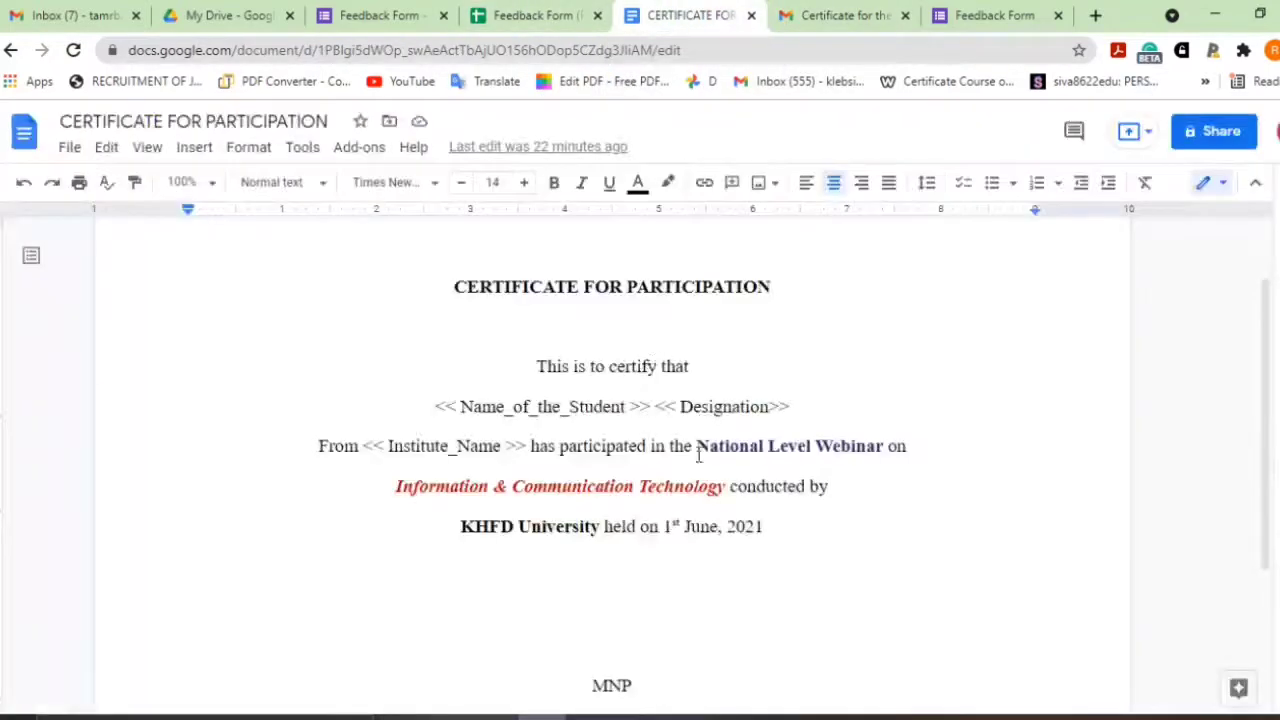
left_click(890, 14)
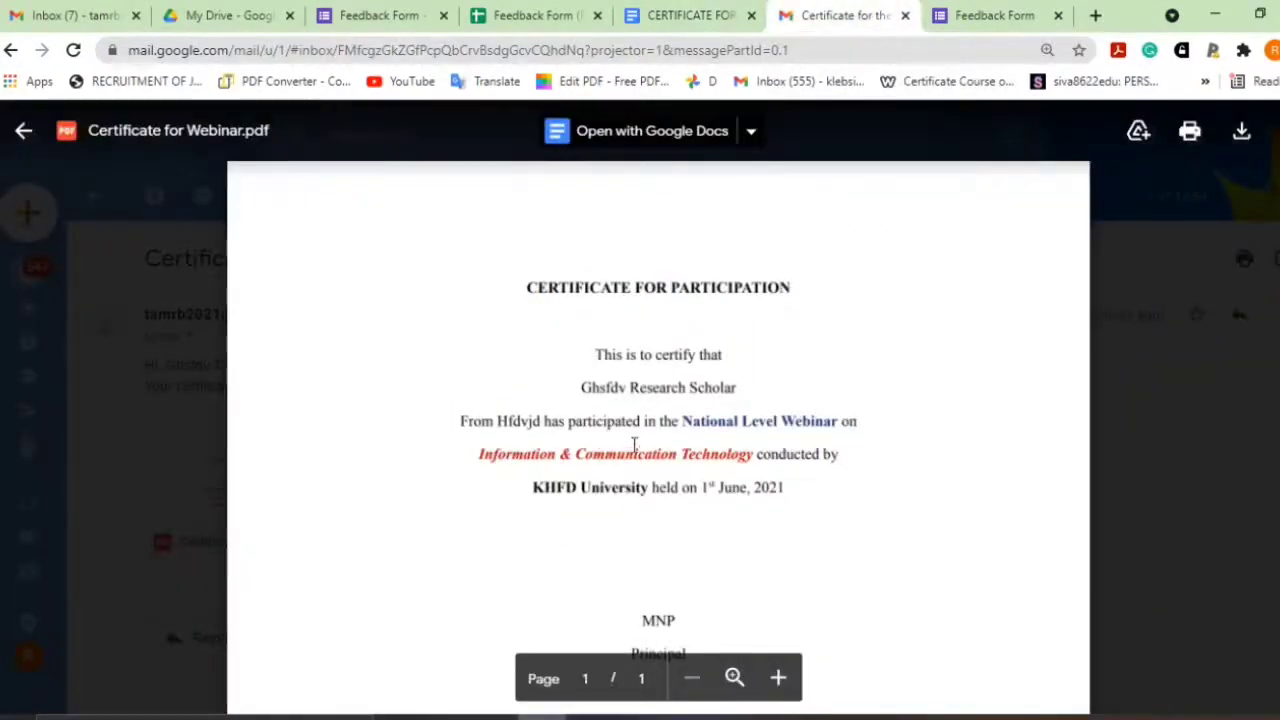